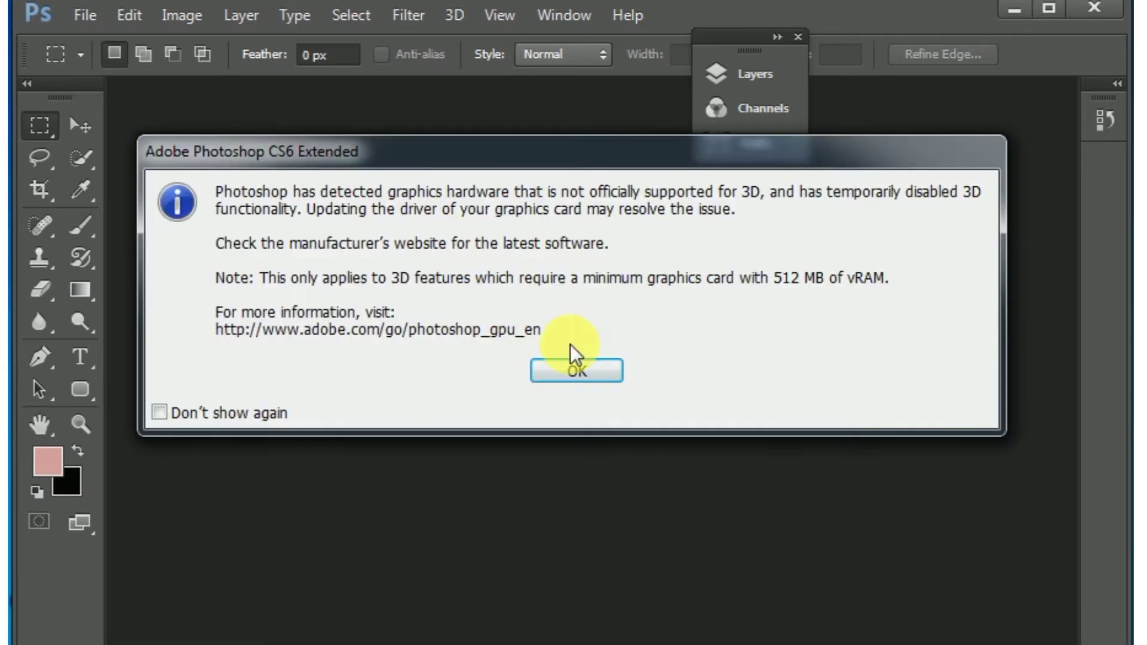
# - Dismiss the graphics hardware notice, then open Omm namo shibay.png from the PNG folder in a floating window
pyautogui.click(573, 366)
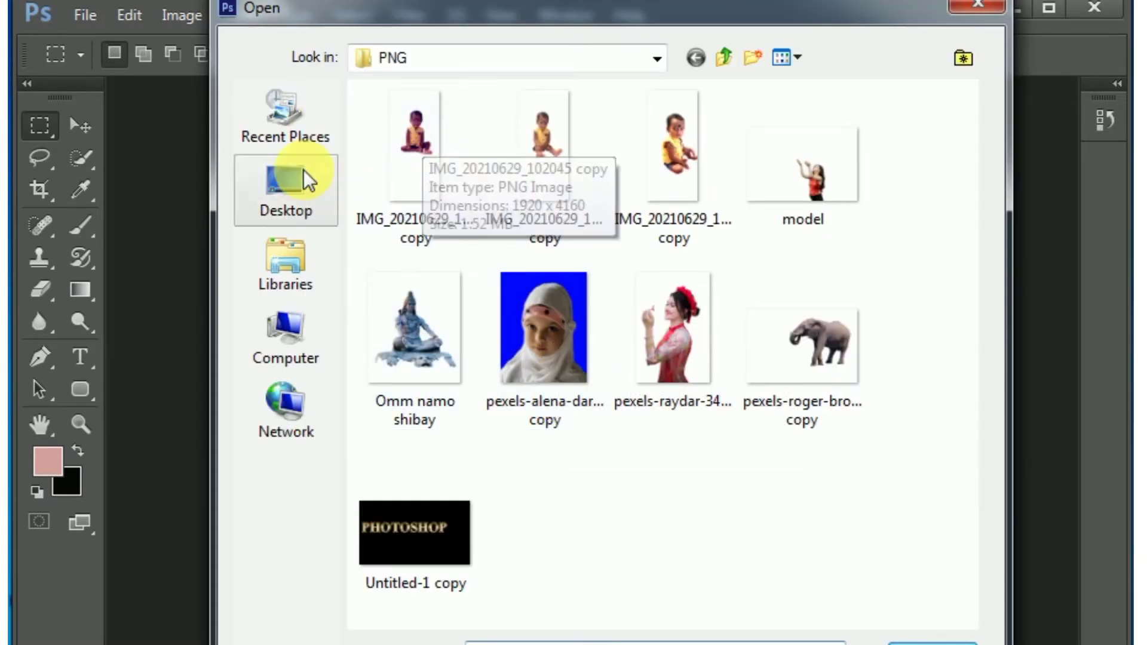
pyautogui.click(436, 379)
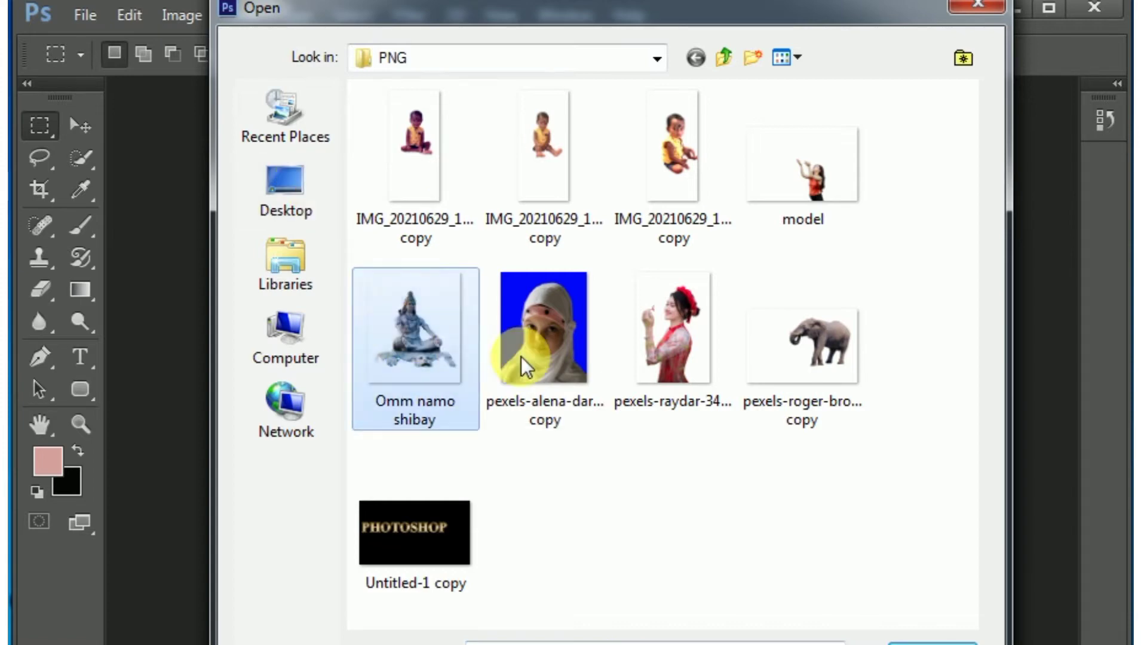
pyautogui.click(920, 643)
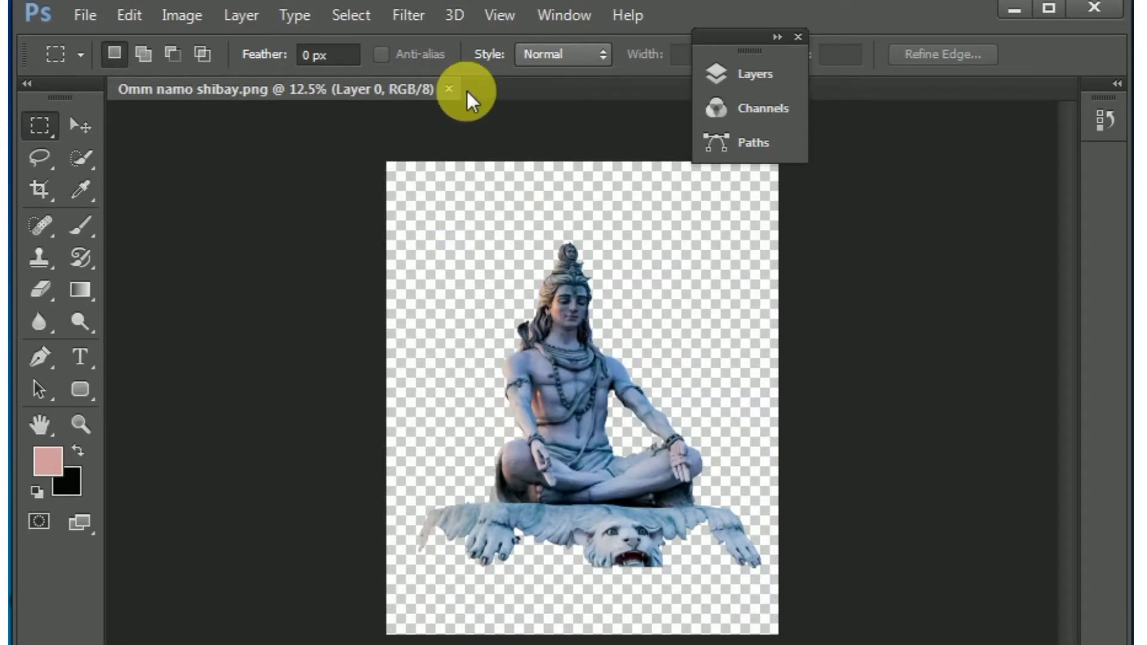
pyautogui.moveTo(489, 90); pyautogui.dragTo(533, 132)
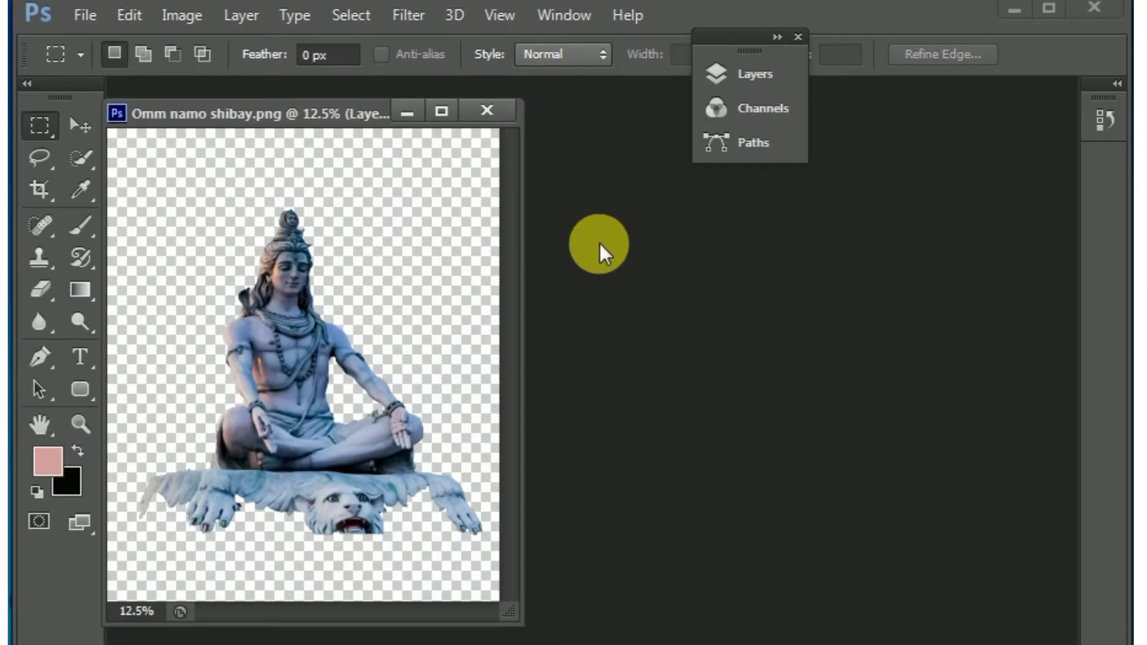
# - Open the Ganesha statue photo from the gods folder and float it in its own window beside the Shiva image
pyautogui.doubleClick(602, 246)
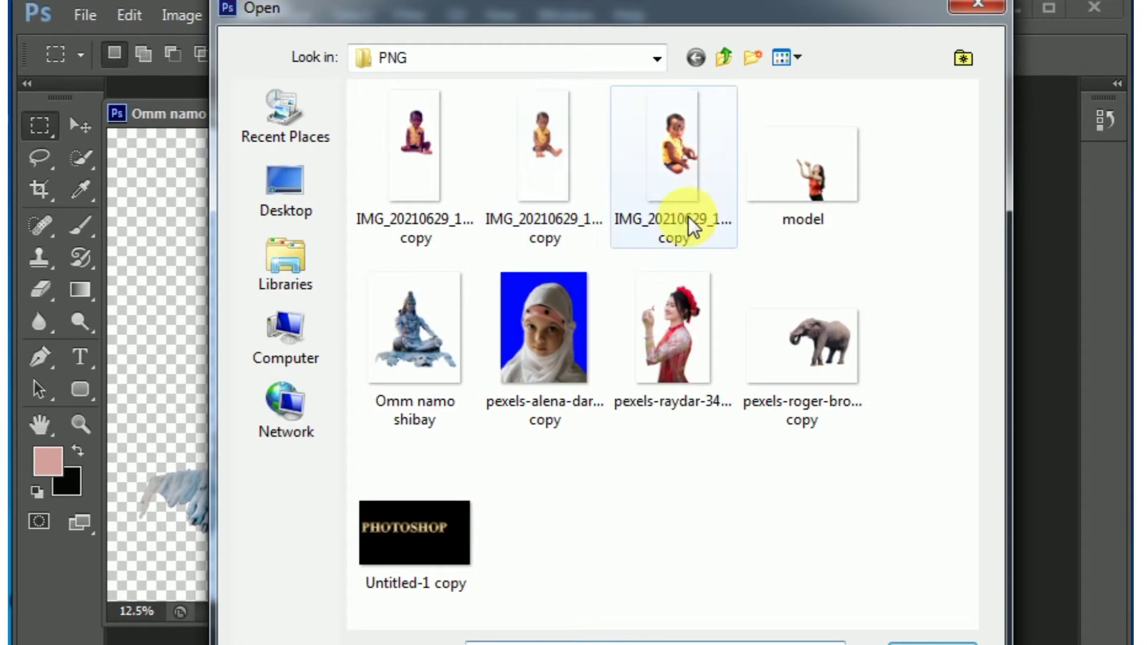
pyautogui.click(720, 66)
pyautogui.doubleClick(417, 199)
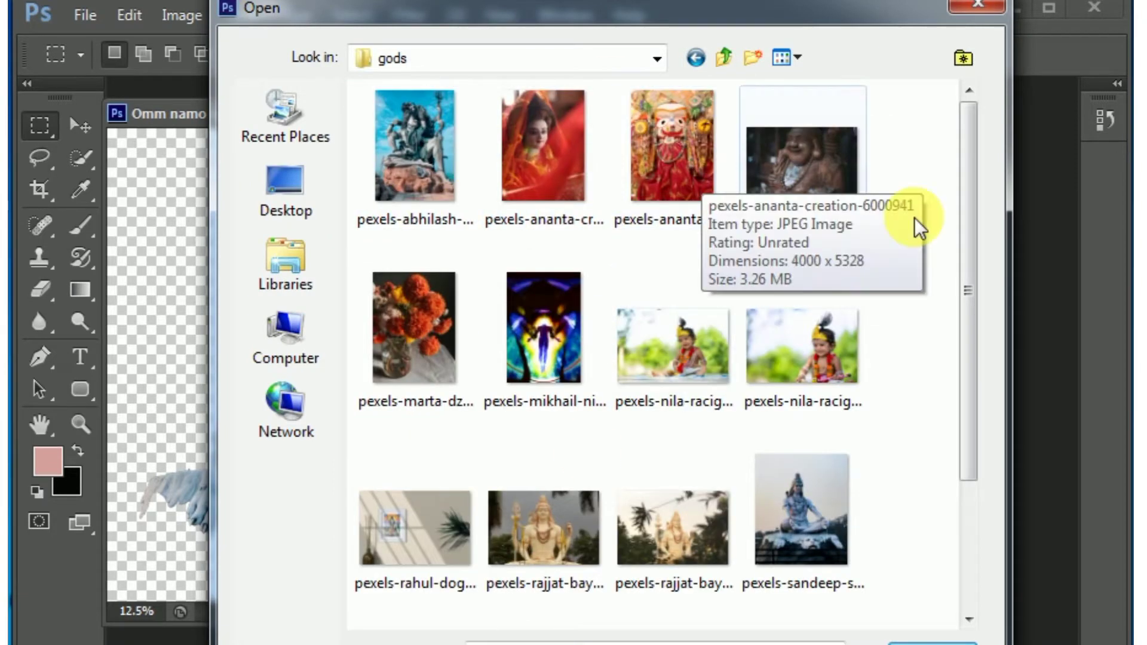
pyautogui.moveTo(962, 230); pyautogui.dragTo(963, 321)
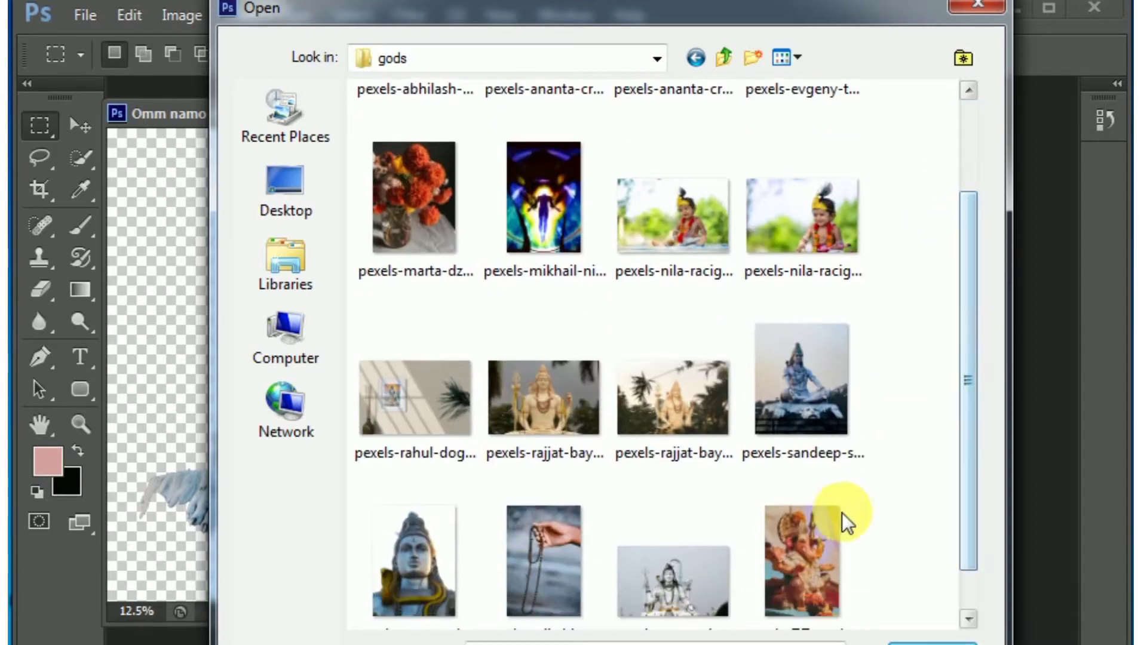
pyautogui.click(818, 540)
pyautogui.click(925, 640)
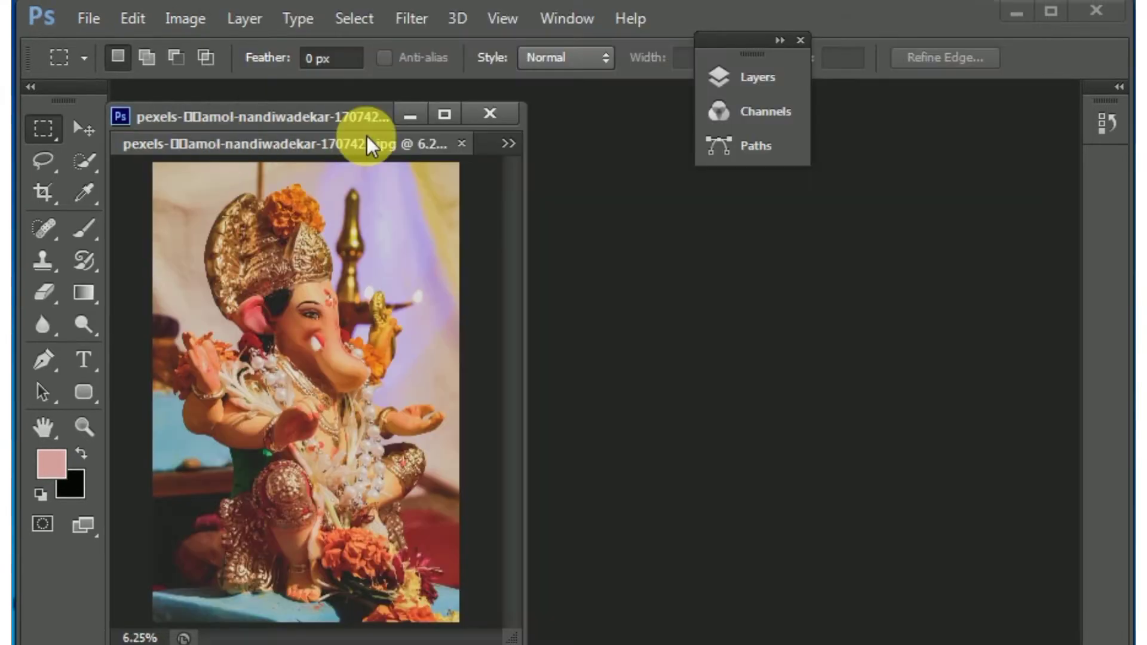
pyautogui.moveTo(361, 141)
pyautogui.mouseDown()
pyautogui.moveTo(374, 166)
pyautogui.moveTo(676, 258)
pyautogui.moveTo(739, 243)
pyautogui.moveTo(687, 264)
pyautogui.moveTo(704, 235)
pyautogui.mouseUp()
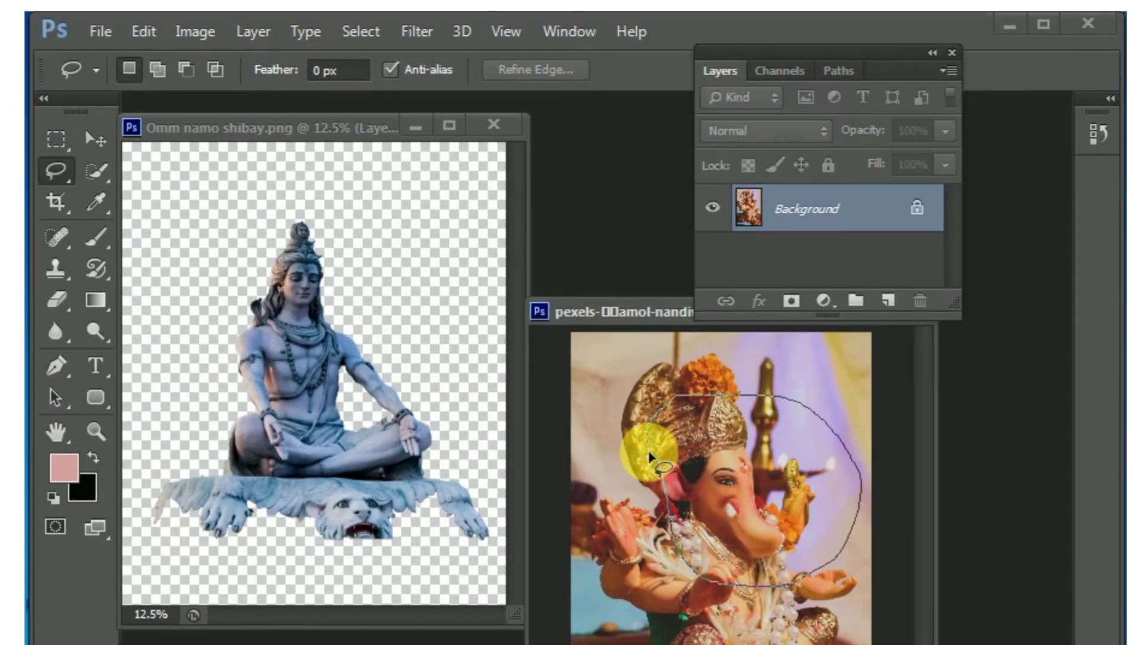
# - Copy a freehand Lasso selection around Ganesha's face to a new layer and delete the unlocked Background layer
pyautogui.moveTo(650, 451)
pyautogui.mouseDown()
pyautogui.moveTo(660, 472)
pyautogui.moveTo(656, 461)
pyautogui.mouseUp()
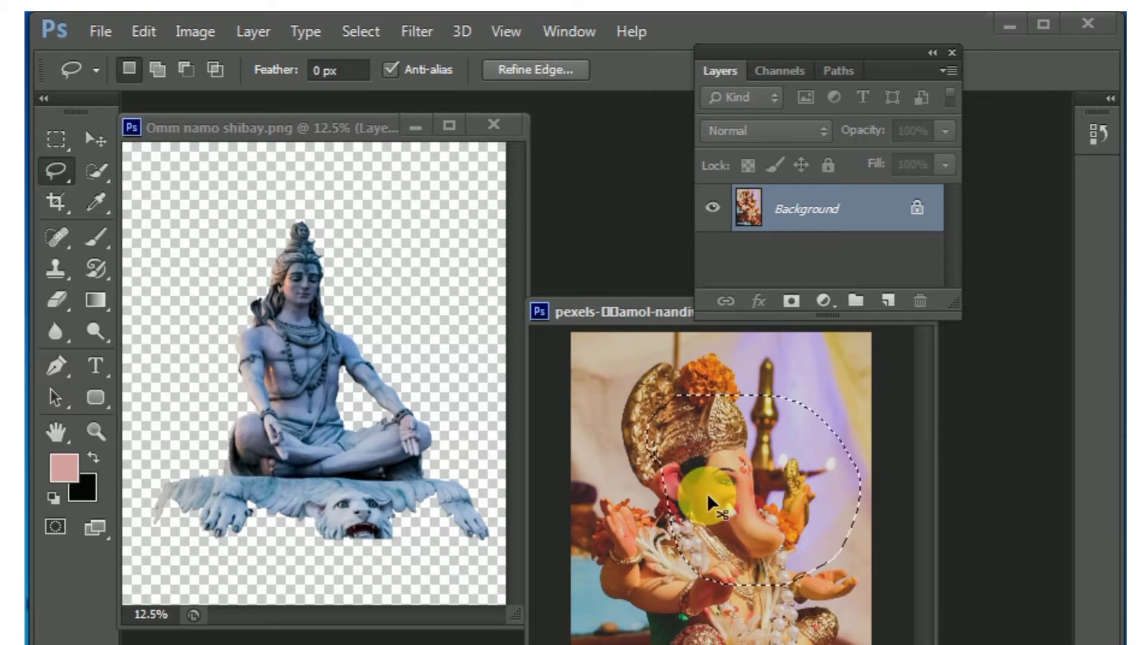
pyautogui.hotkey('ctrl', 'j')
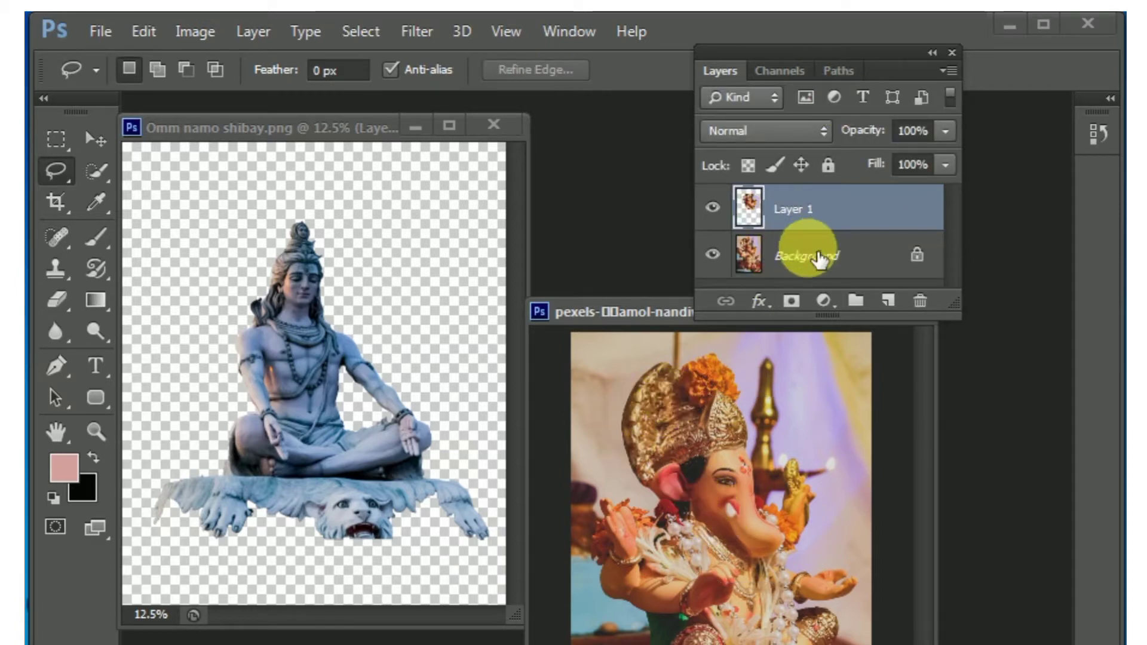
pyautogui.doubleClick(814, 263)
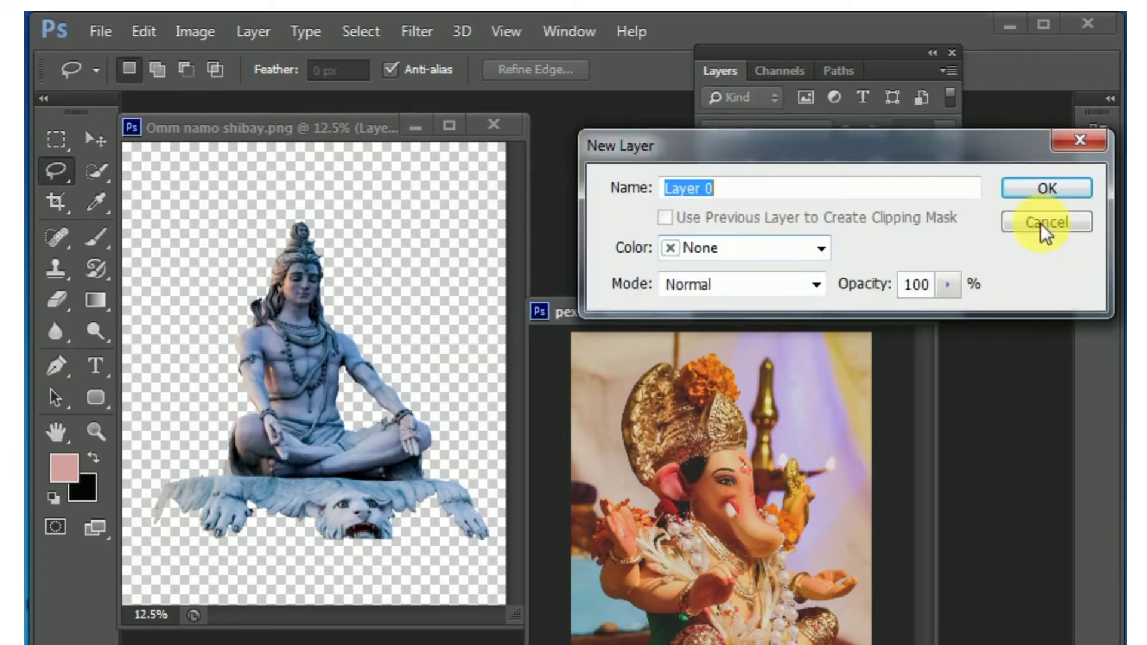
pyautogui.press('Return')
pyautogui.moveTo(798, 257); pyautogui.dragTo(919, 303)
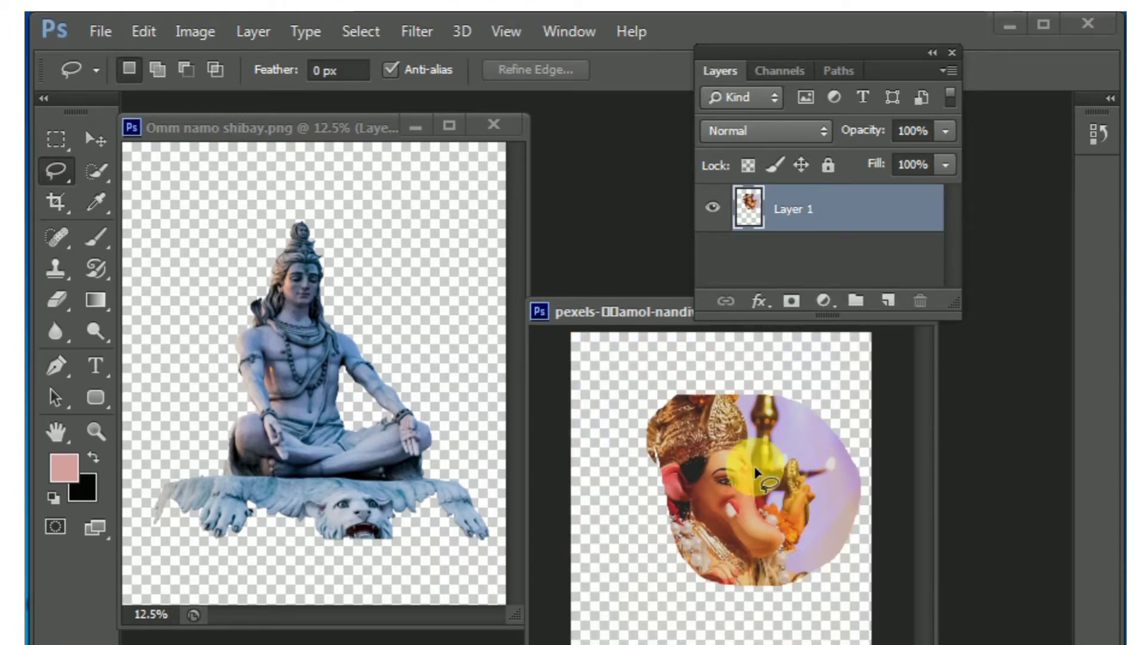
# - Copy the Ganesha face cutout into the Omm namo shibay.png document with the Move tool
pyautogui.click(95, 141)
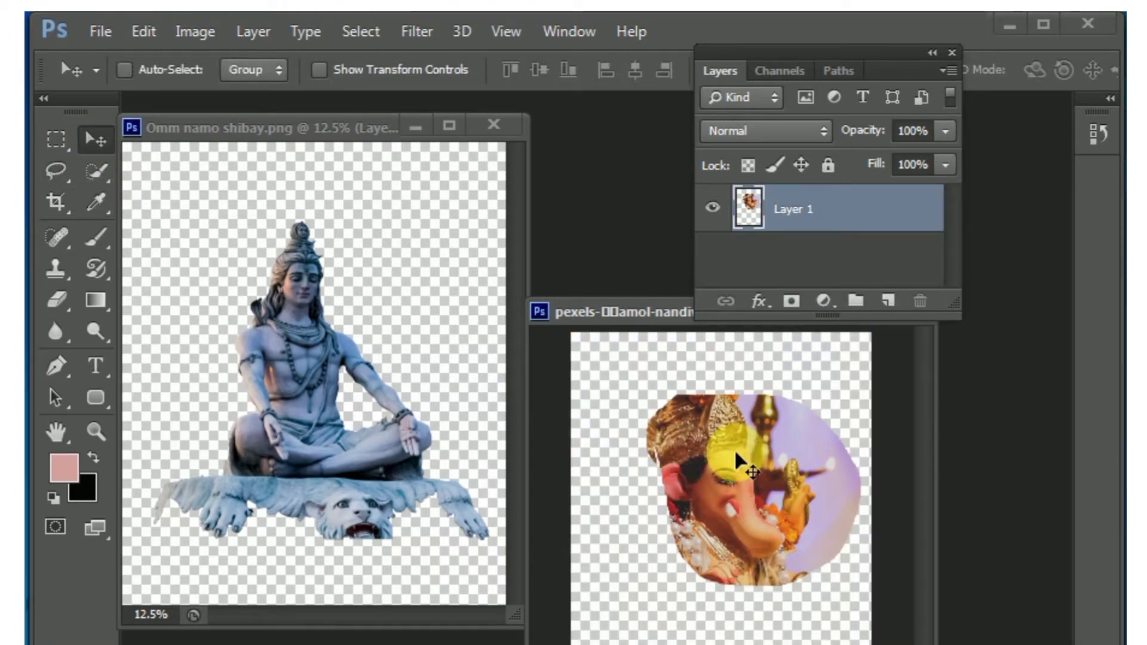
pyautogui.moveTo(679, 481); pyautogui.dragTo(277, 335)
pyautogui.moveTo(220, 303); pyautogui.dragTo(214, 301)
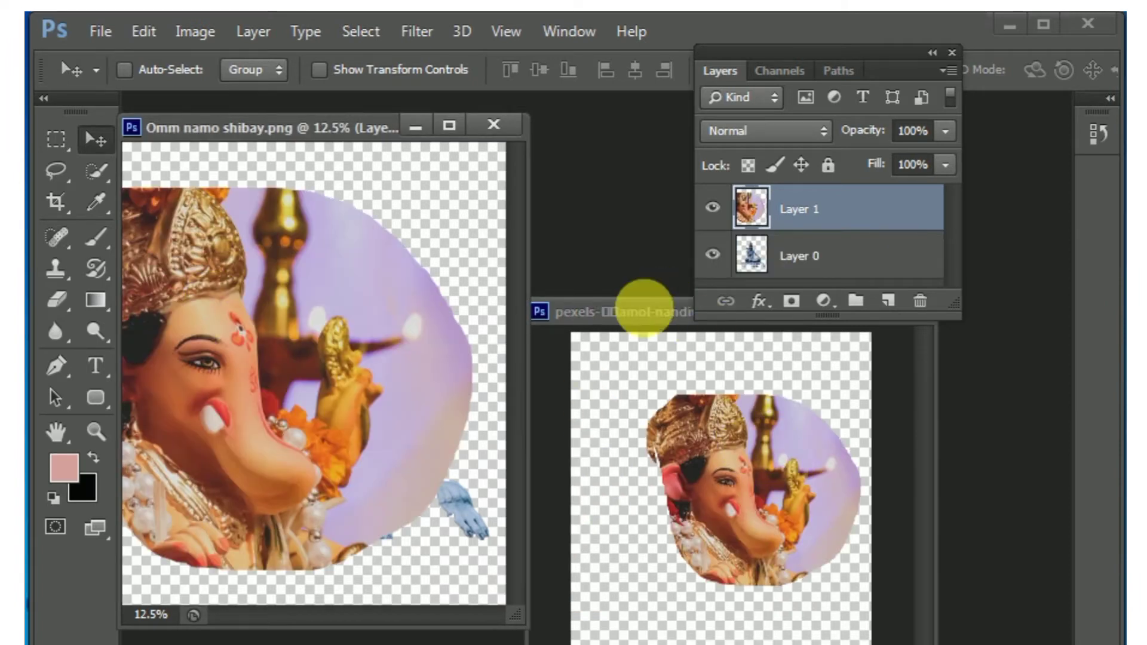
# - Close the Ganesha photo without saving and dock the Omm namo shibay.png window
pyautogui.moveTo(631, 307); pyautogui.dragTo(641, 377)
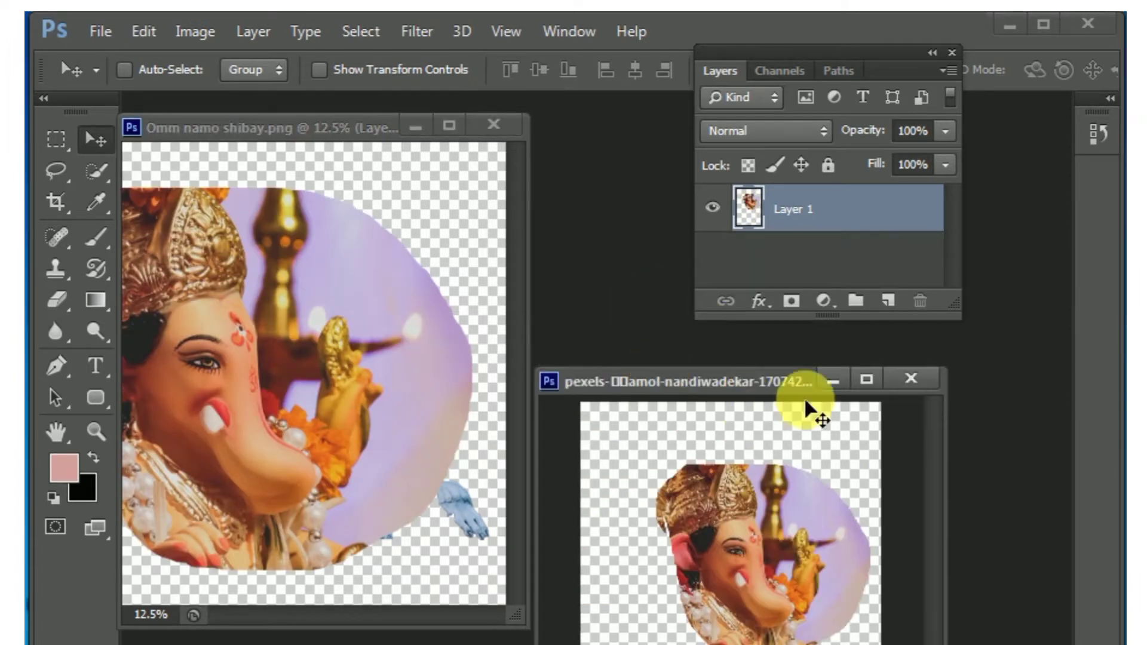
pyautogui.click(912, 378)
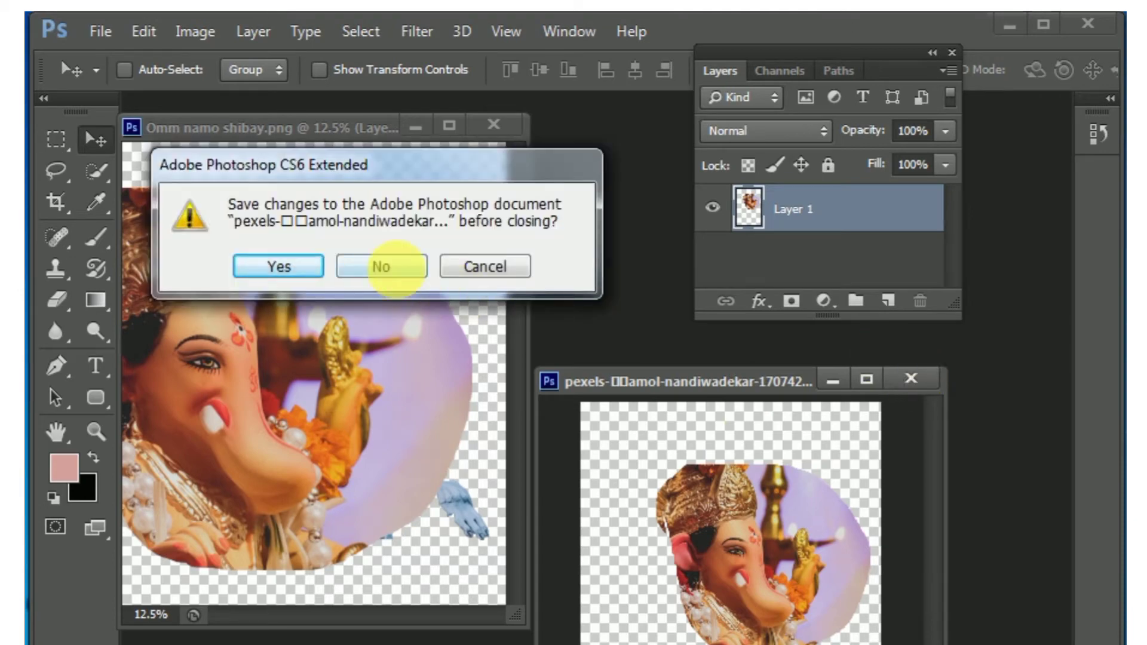
pyautogui.click(395, 266)
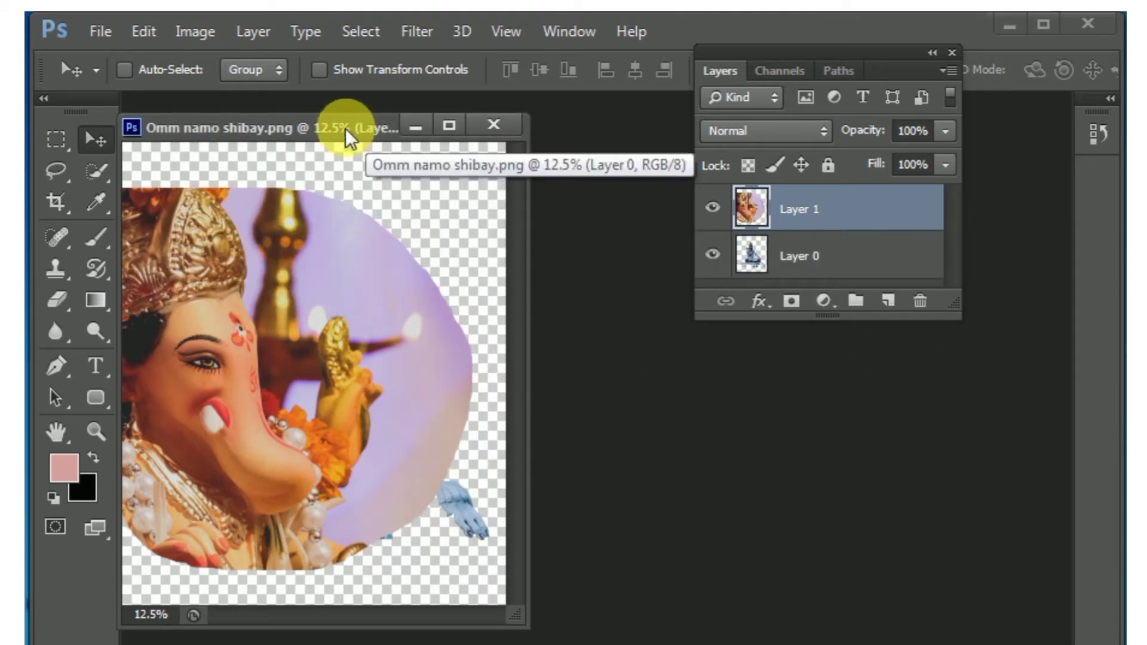
pyautogui.moveTo(346, 127); pyautogui.dragTo(512, 128)
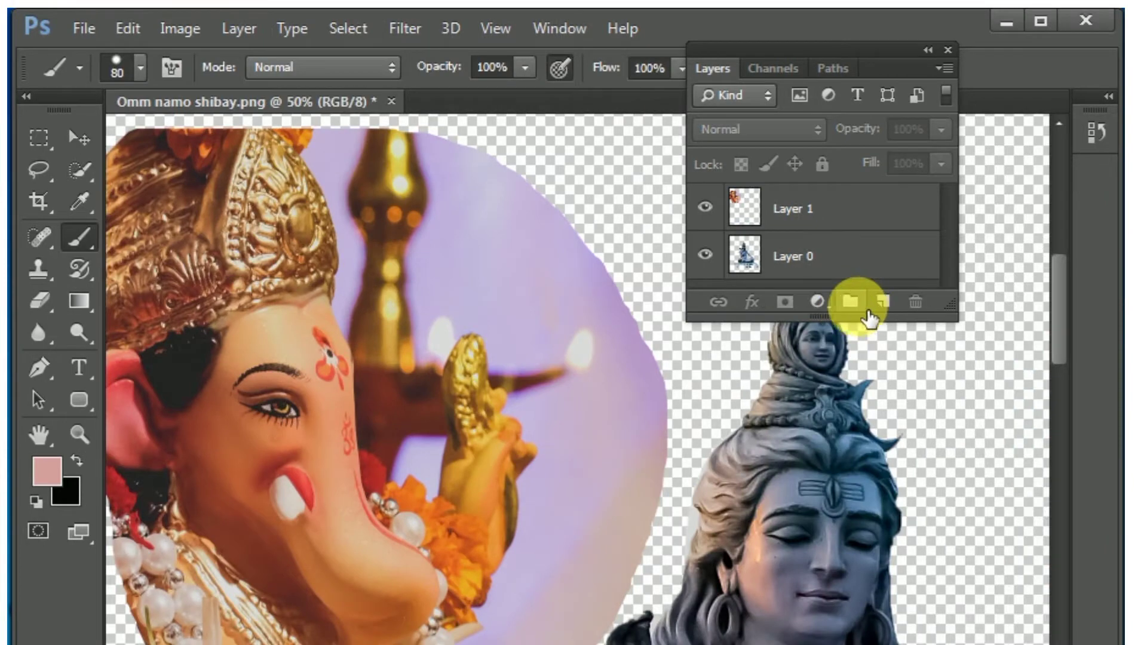
# - Add a new empty layer group above Layer 1
pyautogui.click(848, 301)
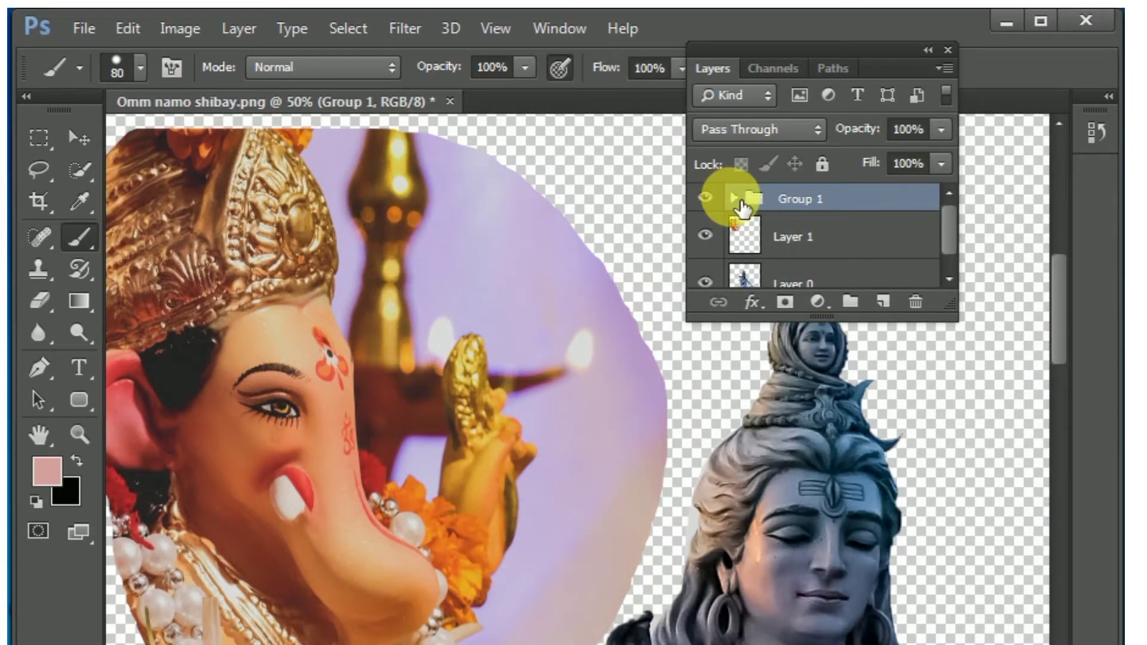
pyautogui.click(927, 49)
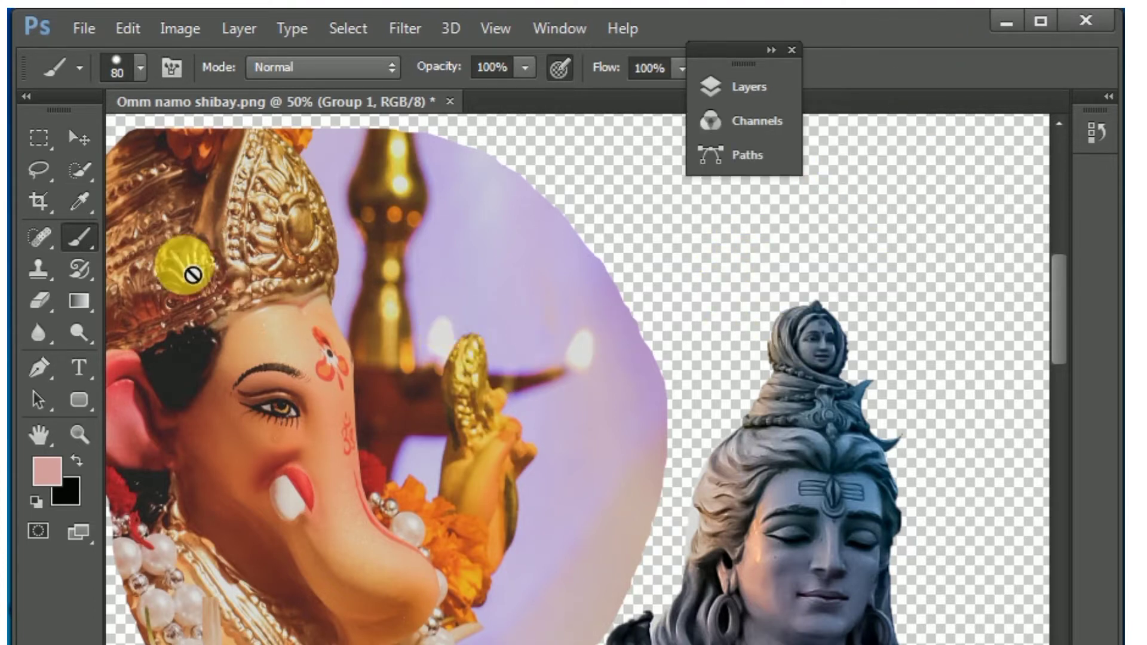
# - Reposition the Ganesha face cutout beside the Shiva statue using the Move tool
pyautogui.click(77, 139)
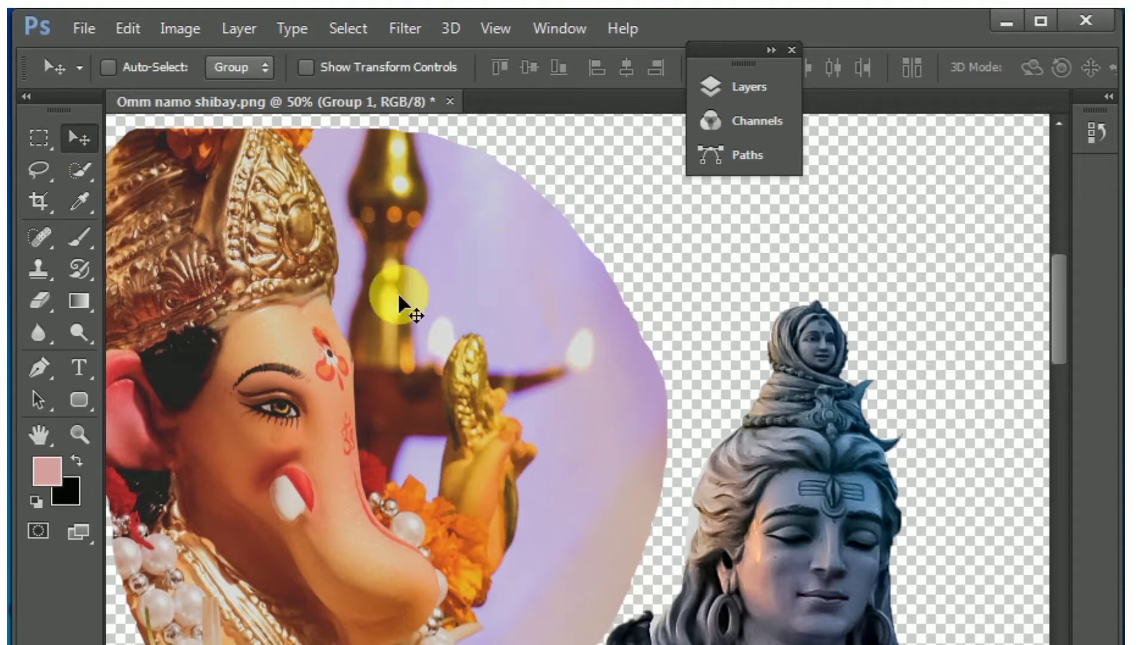
pyautogui.moveTo(398, 294); pyautogui.dragTo(500, 306)
pyautogui.moveTo(305, 412); pyautogui.dragTo(628, 338)
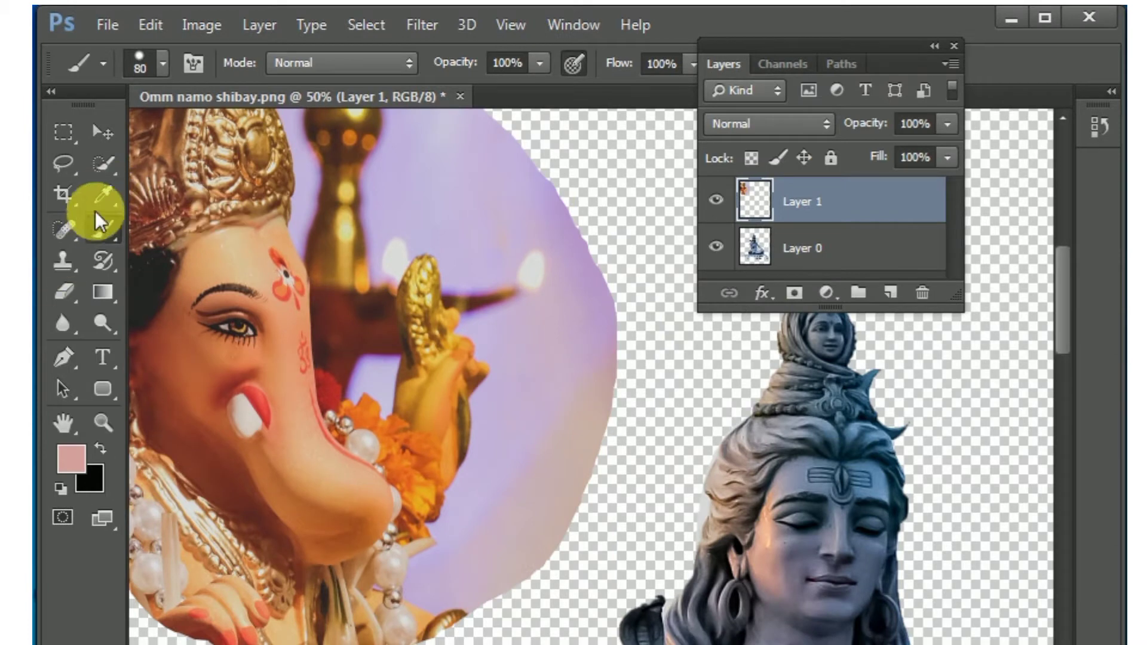
# - Sample the light beige highlight on Ganesha's forehead and brush a swatch of it on the empty area beside the cutout
pyautogui.click(103, 196)
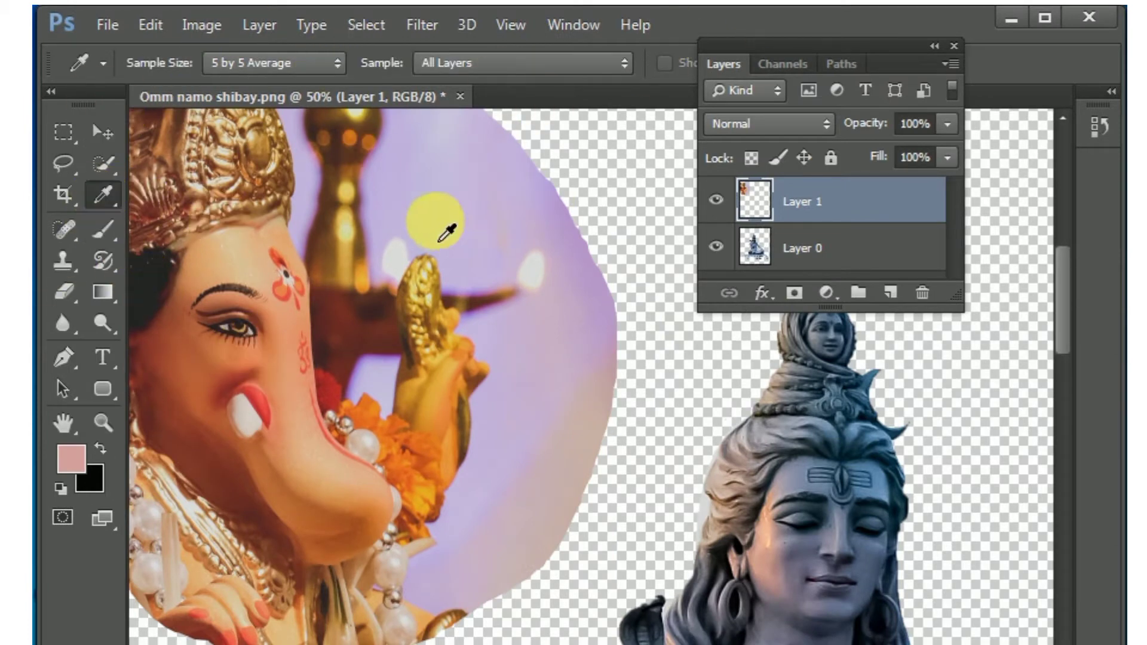
pyautogui.click(102, 229)
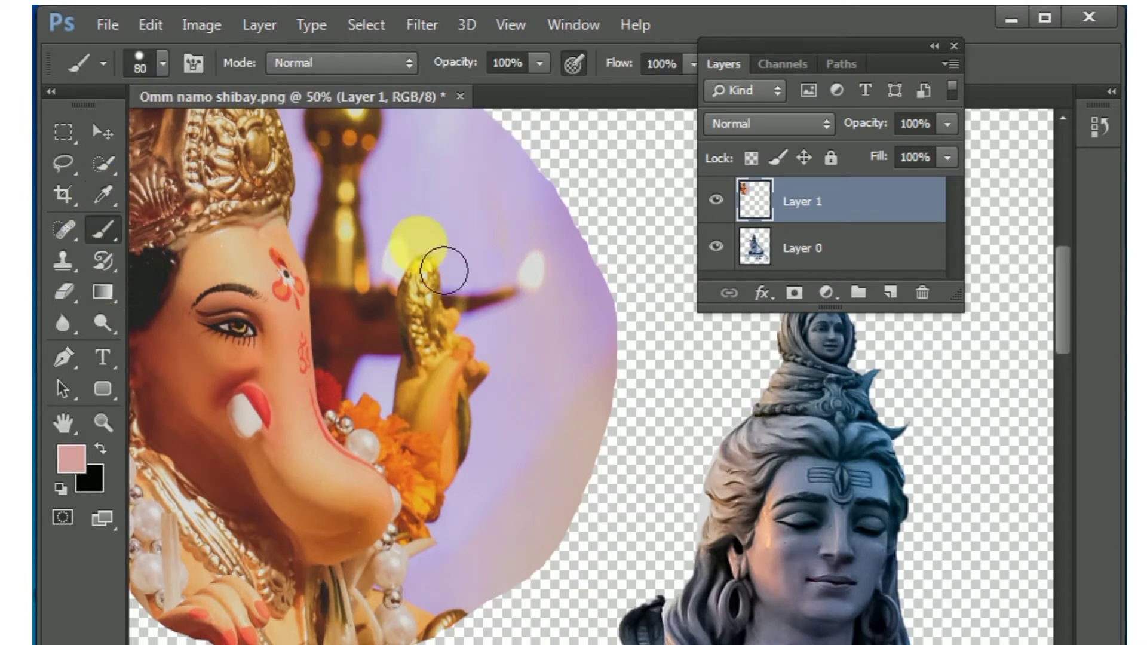
pyautogui.keyDown('alt'); pyautogui.click(228, 256); pyautogui.keyUp('alt')
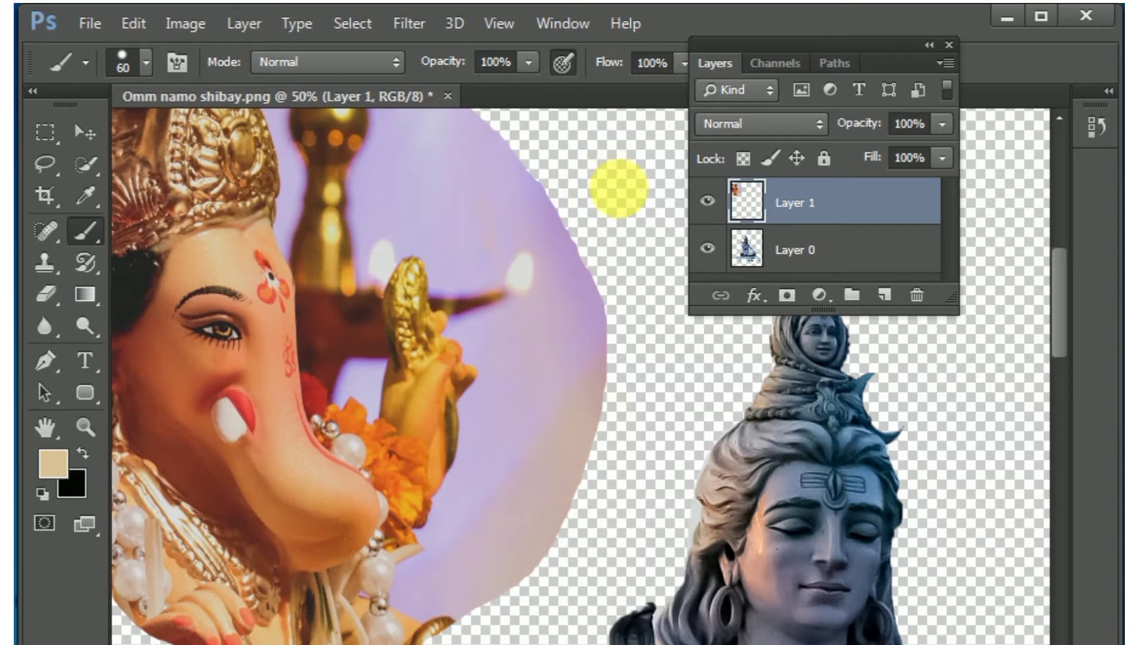
pyautogui.moveTo(597, 167)
pyautogui.mouseDown()
pyautogui.moveTo(680, 166)
pyautogui.moveTo(589, 171)
pyautogui.moveTo(663, 173)
pyautogui.mouseUp()
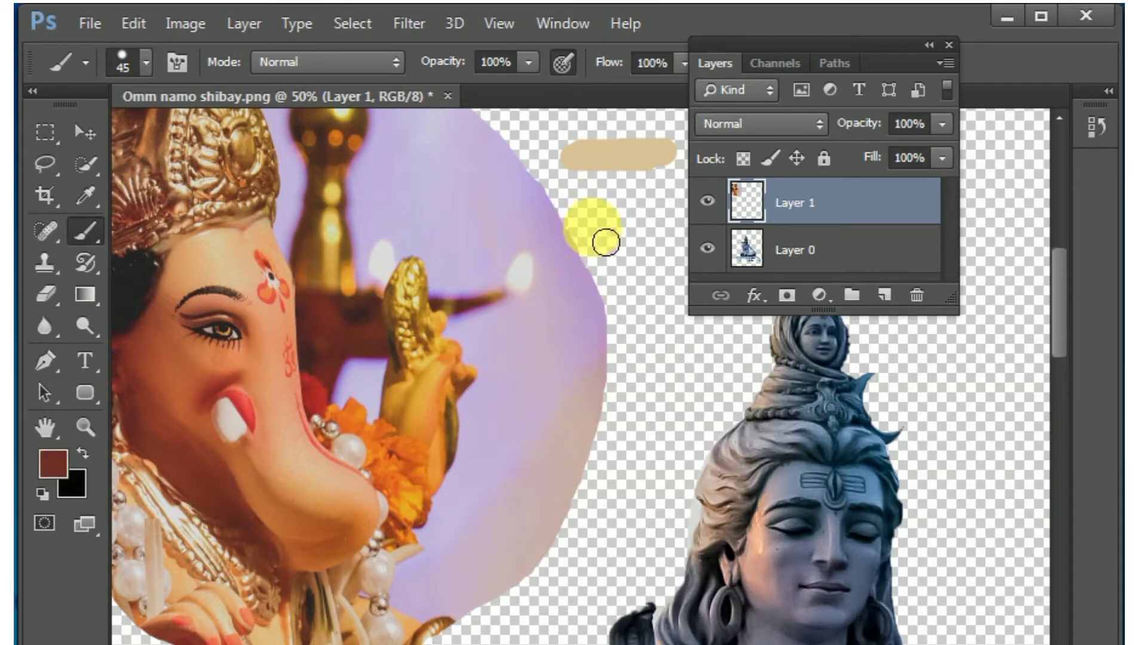
# - Brush dark brown, orange and lighter orange swatches sampled from Ganesha's skin beneath the beige one, ordered from light to dark
pyautogui.moveTo(593, 227)
pyautogui.mouseDown()
pyautogui.moveTo(676, 243)
pyautogui.moveTo(596, 241)
pyautogui.moveTo(658, 243)
pyautogui.mouseUp()
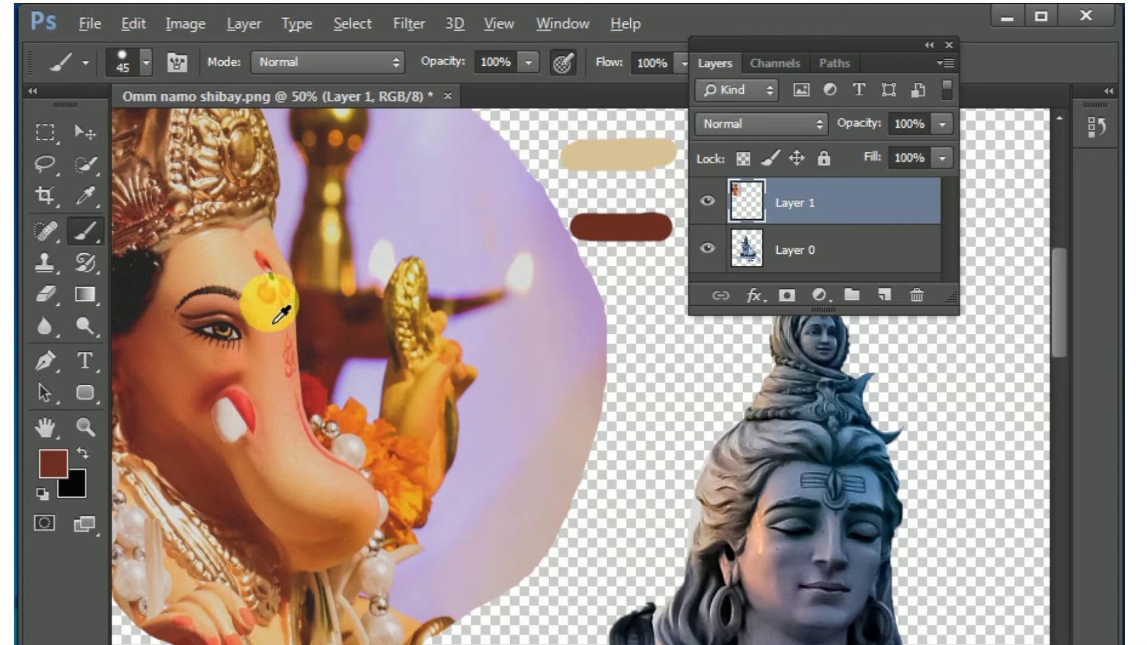
pyautogui.keyDown('alt'); pyautogui.click(271, 353); pyautogui.keyUp('alt')
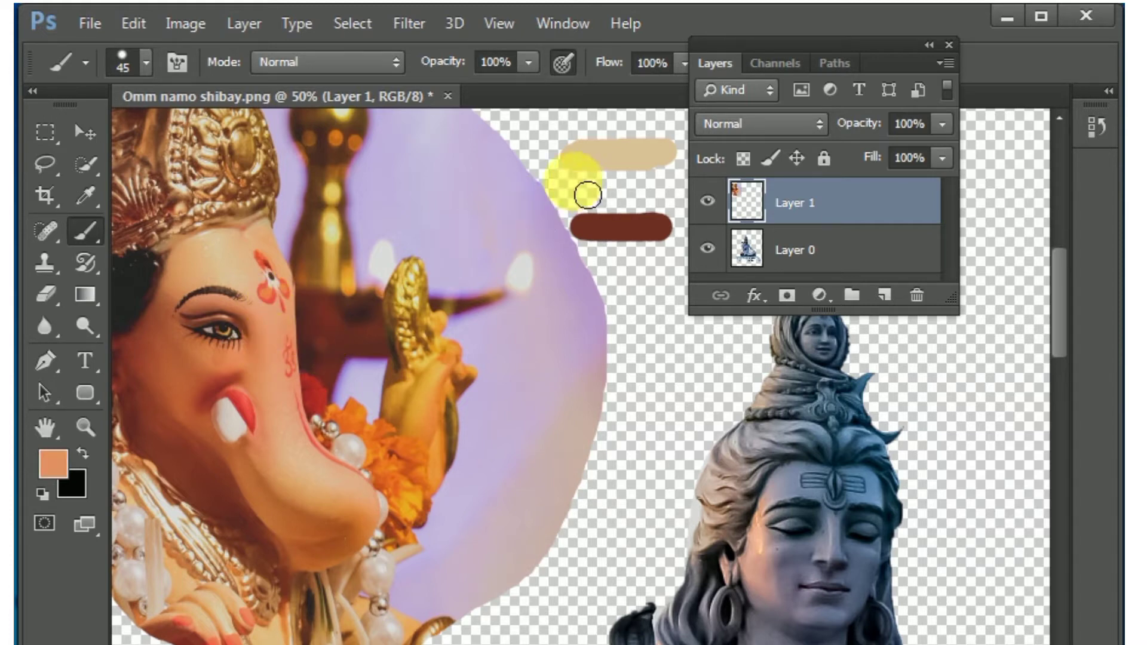
pyautogui.moveTo(567, 183); pyautogui.dragTo(680, 193)
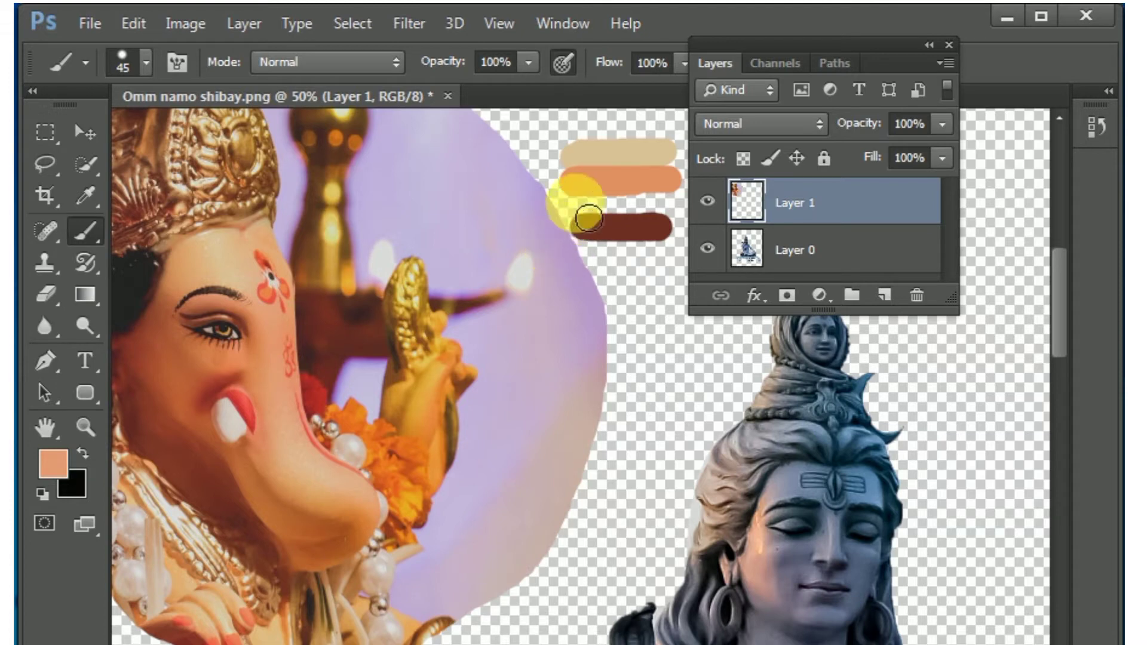
pyautogui.moveTo(589, 218)
pyautogui.mouseDown()
pyautogui.moveTo(688, 219)
pyautogui.moveTo(608, 219)
pyautogui.mouseUp()
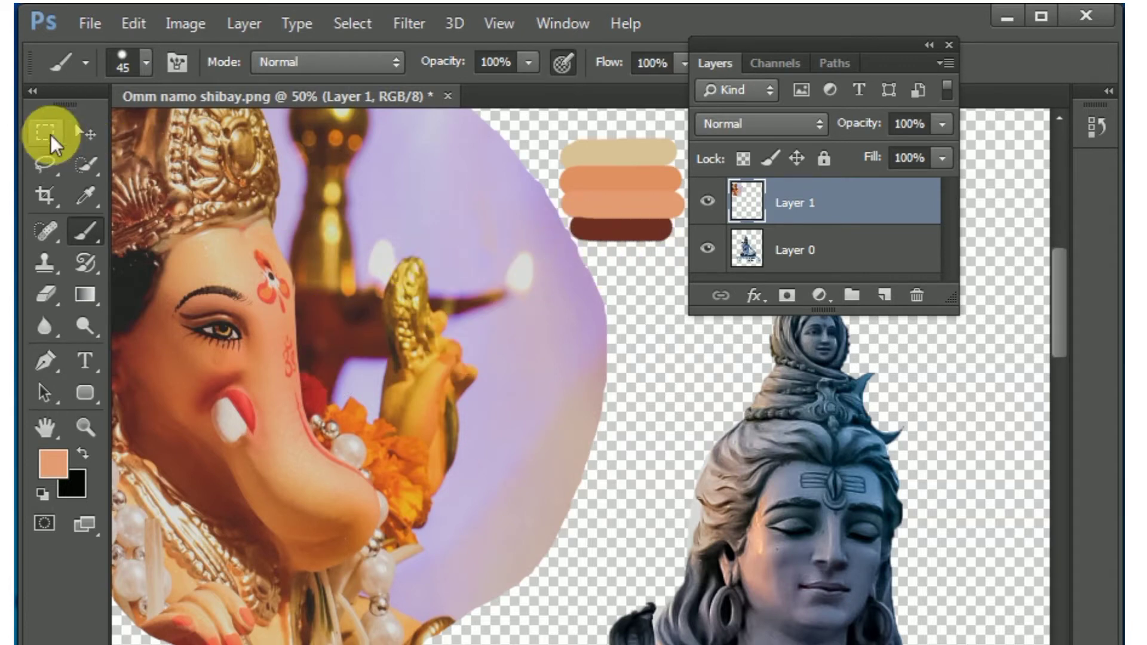
# - Copy a rectangular selection across the four color swatches to a new layer and delete Layer 1 with the Ganesha cutout
pyautogui.click(48, 133)
pyautogui.moveTo(591, 144)
pyautogui.mouseDown()
pyautogui.moveTo(605, 243)
pyautogui.moveTo(677, 251)
pyautogui.mouseUp()
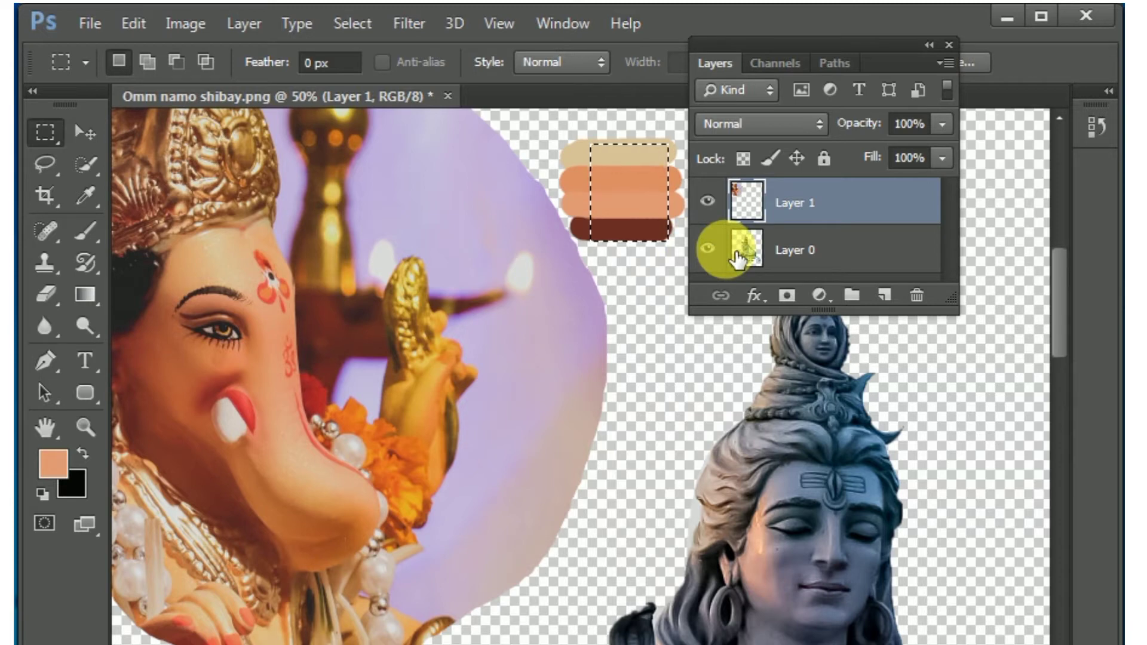
pyautogui.hotkey('ctrl', 'j')
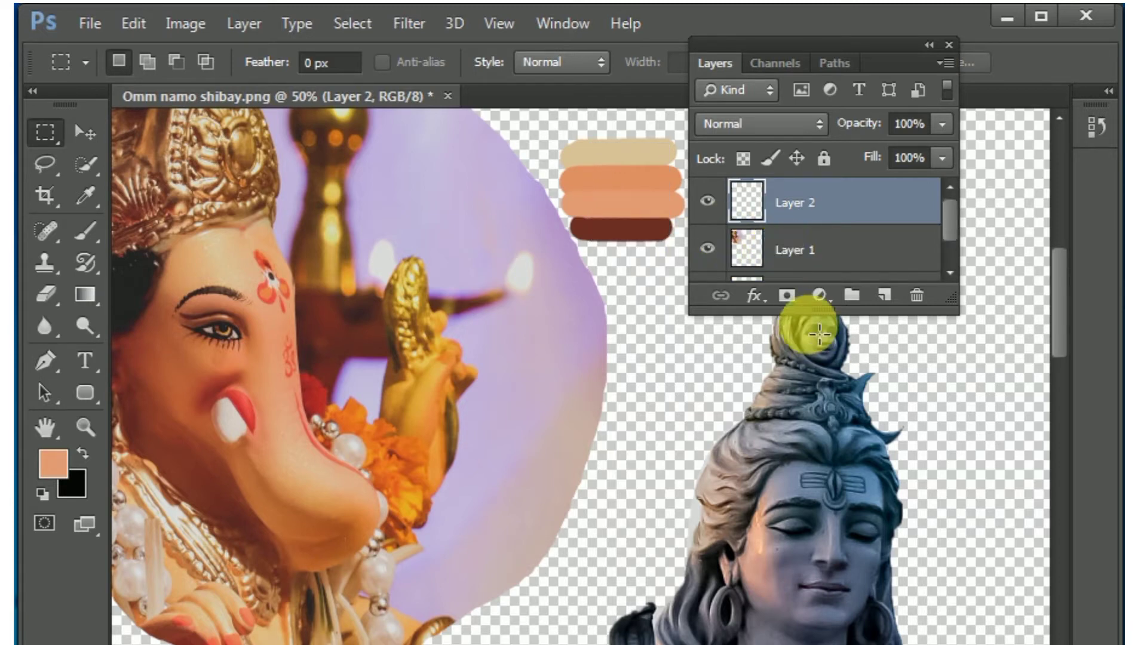
pyautogui.moveTo(807, 315); pyautogui.dragTo(799, 389)
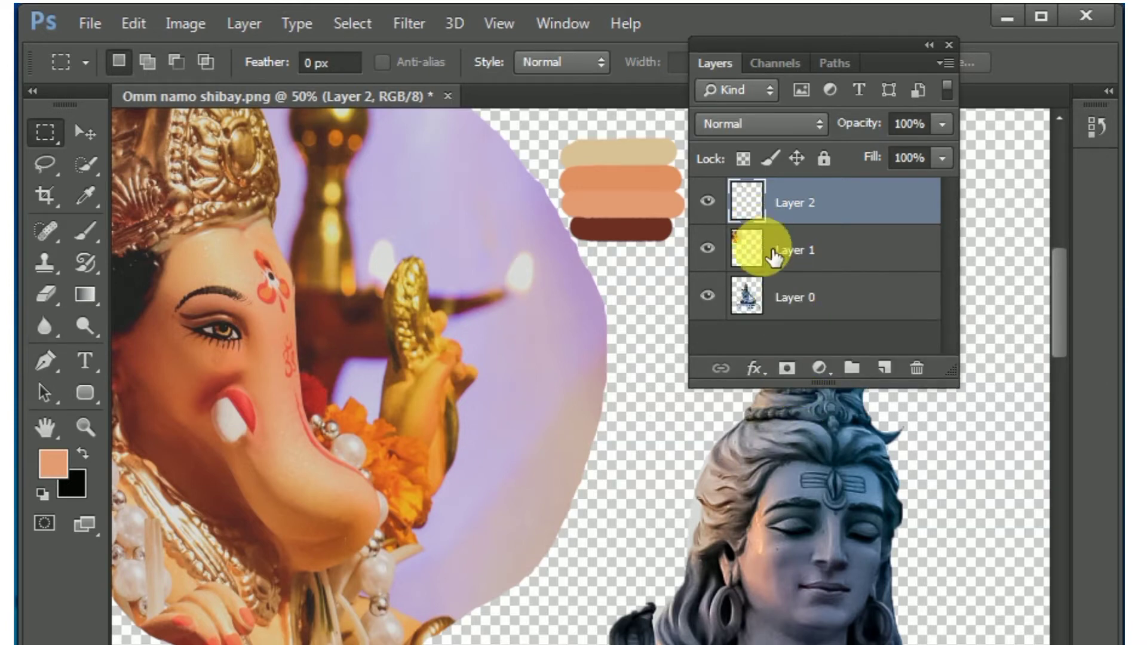
pyautogui.moveTo(771, 254); pyautogui.dragTo(923, 375)
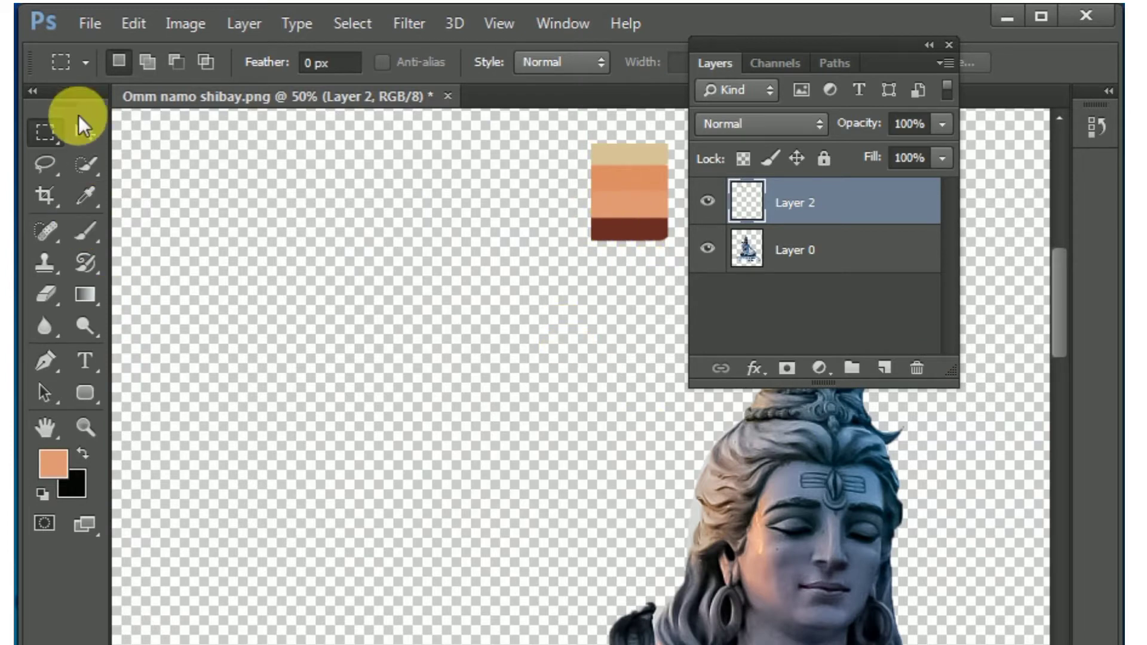
# - Move the color palette on Layer 2 further from the Shiva statue and scale it up to about 304%
pyautogui.click(84, 130)
pyautogui.moveTo(603, 180); pyautogui.dragTo(308, 254)
pyautogui.hotkey('ctrl', 't')
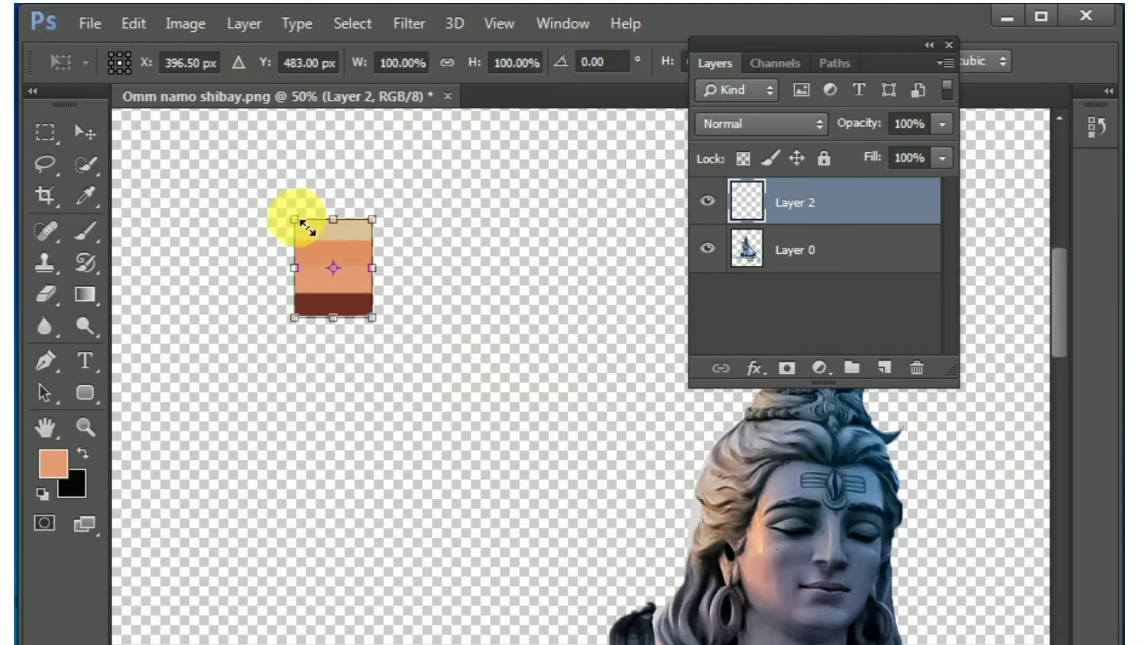
pyautogui.moveTo(294, 220); pyautogui.dragTo(239, 147)
pyautogui.moveTo(375, 320); pyautogui.dragTo(477, 472)
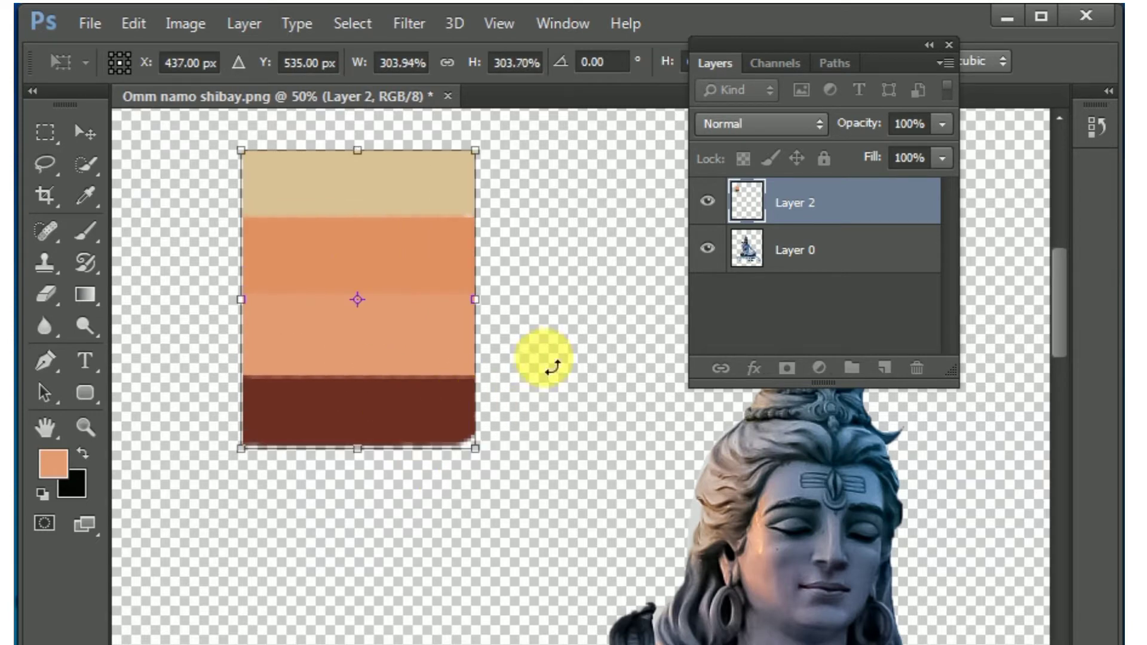
pyautogui.press('Return')
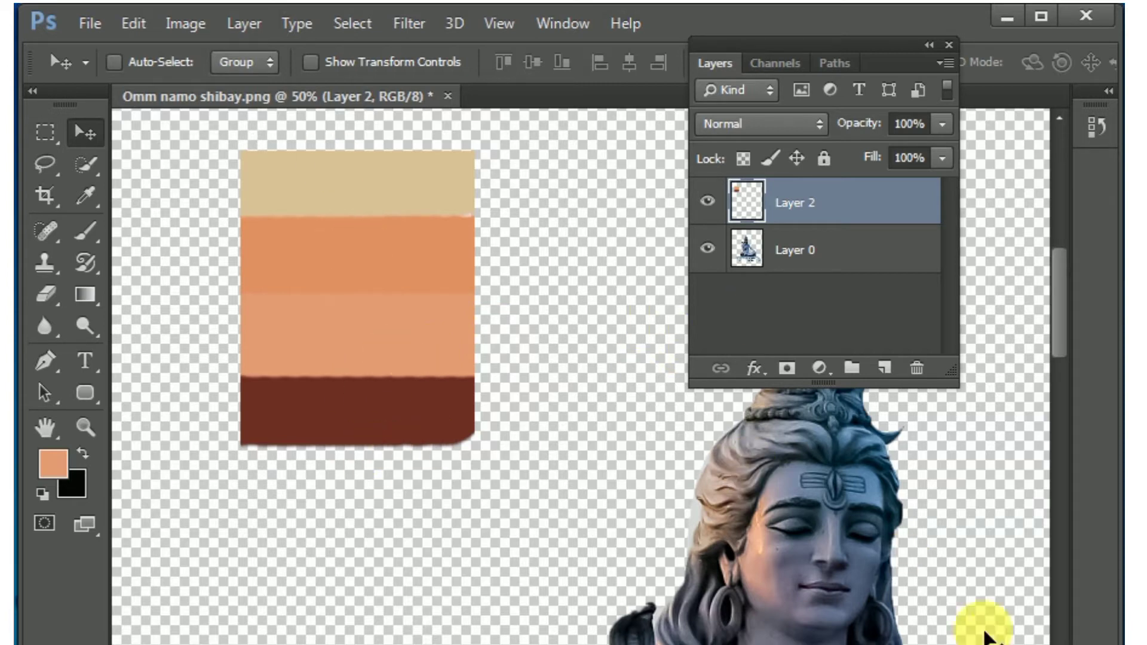
# - Add a Gradient Map adjustment layer above Layer 2 and enable its Reverse option
pyautogui.click(820, 368)
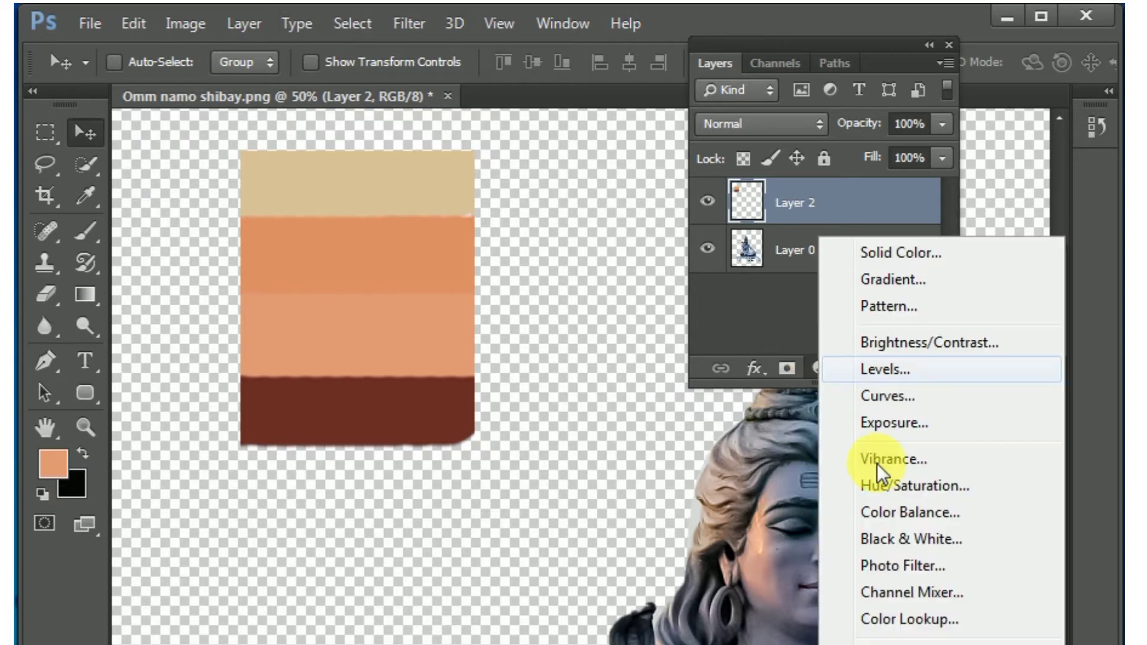
pyautogui.click(900, 644)
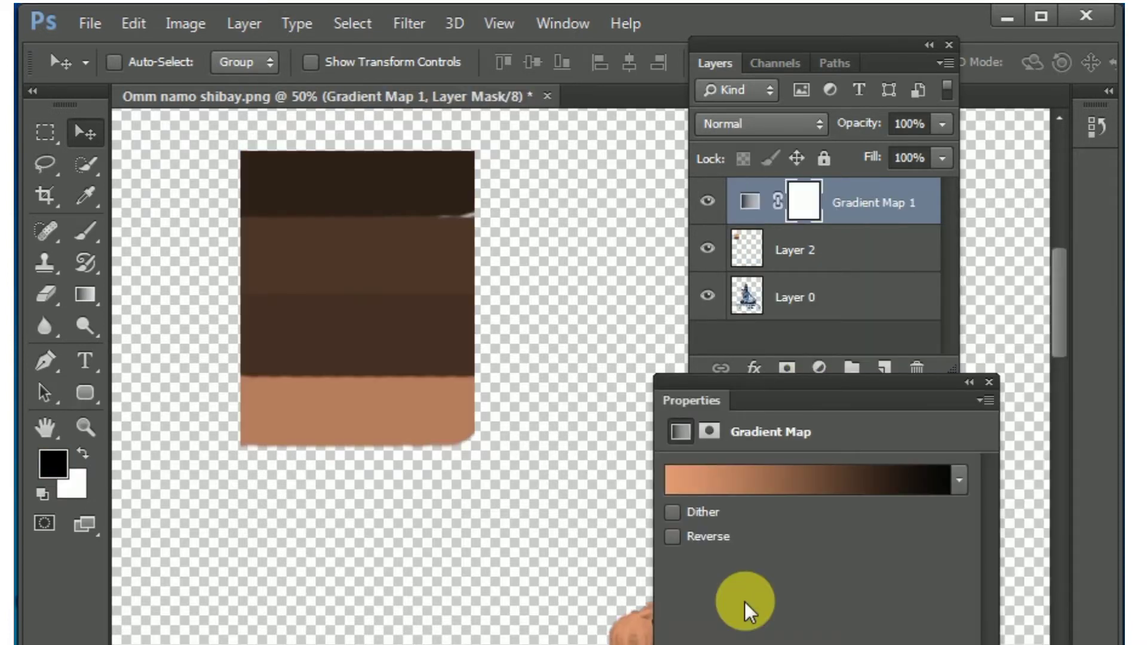
pyautogui.click(673, 538)
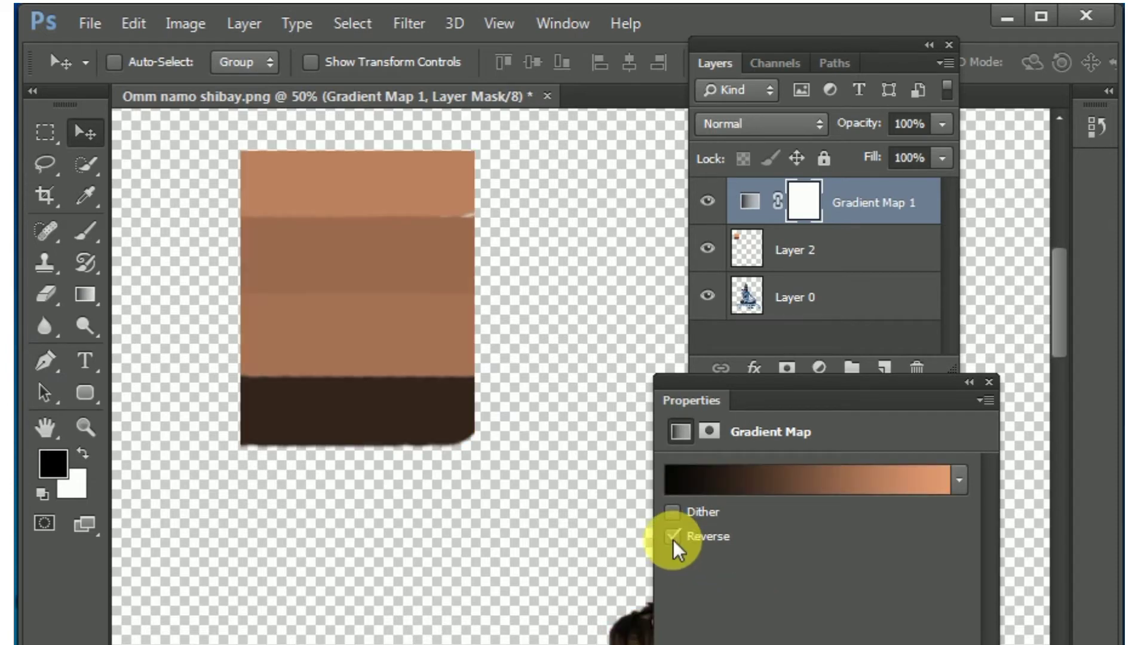
pyautogui.click(673, 537)
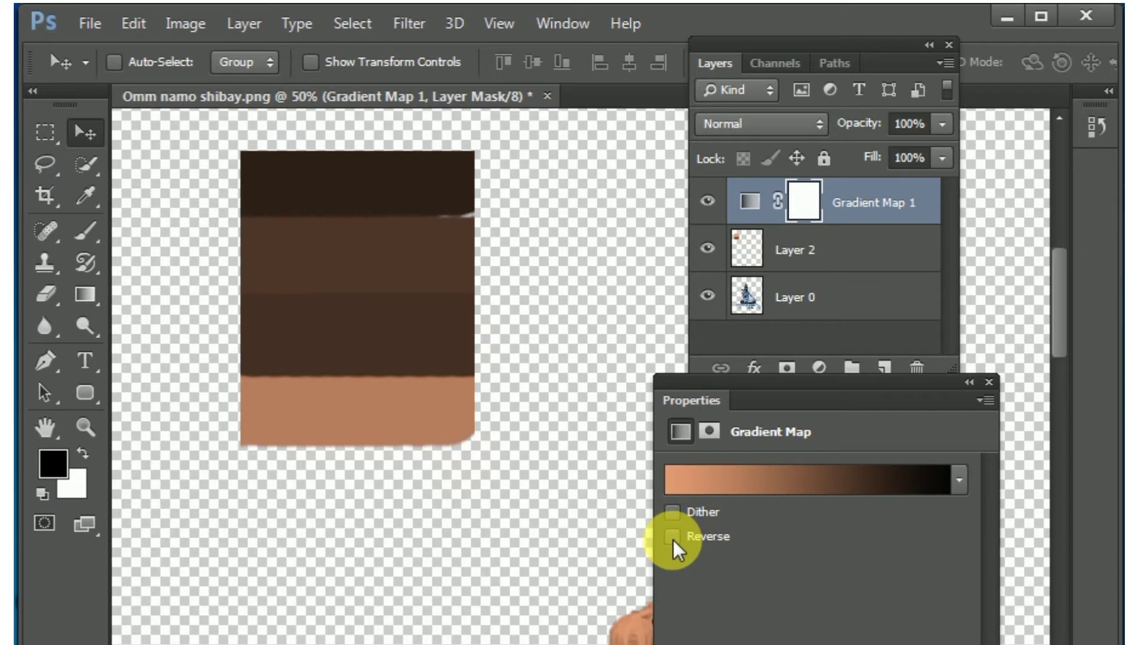
pyautogui.click(673, 538)
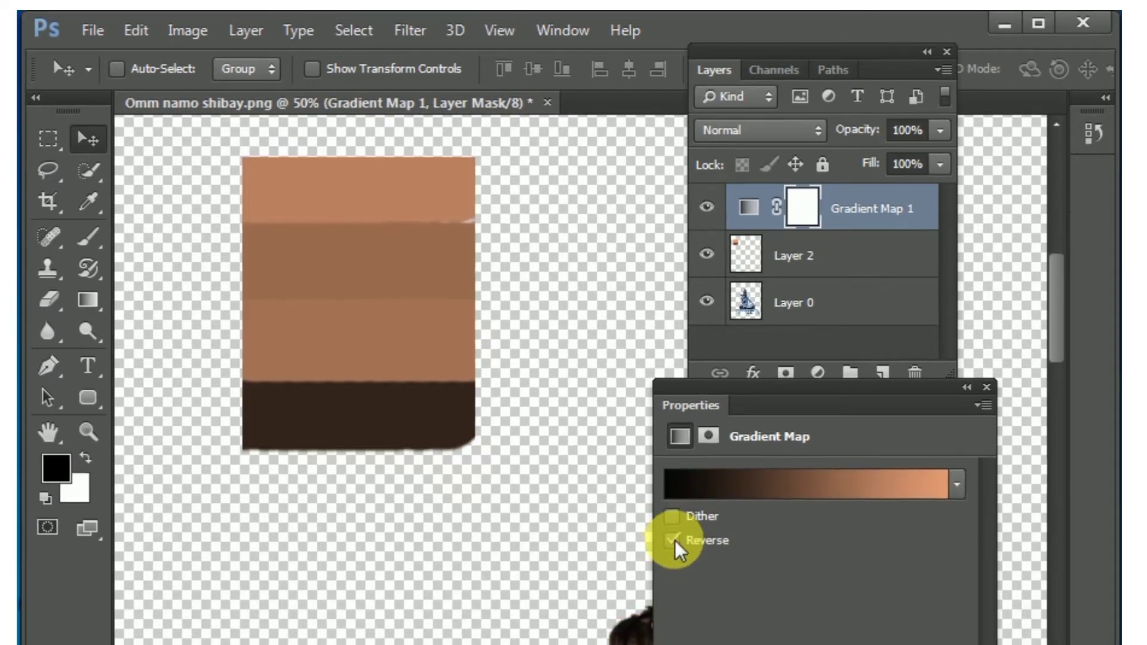
pyautogui.click(673, 538)
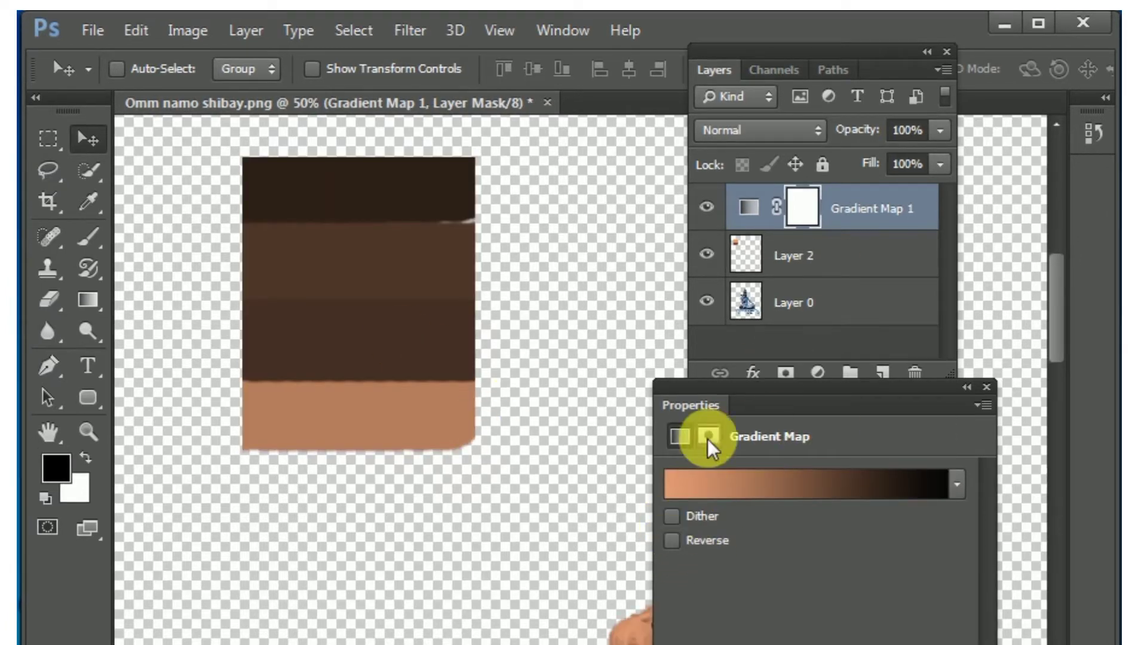
pyautogui.click(673, 540)
pyautogui.click(987, 387)
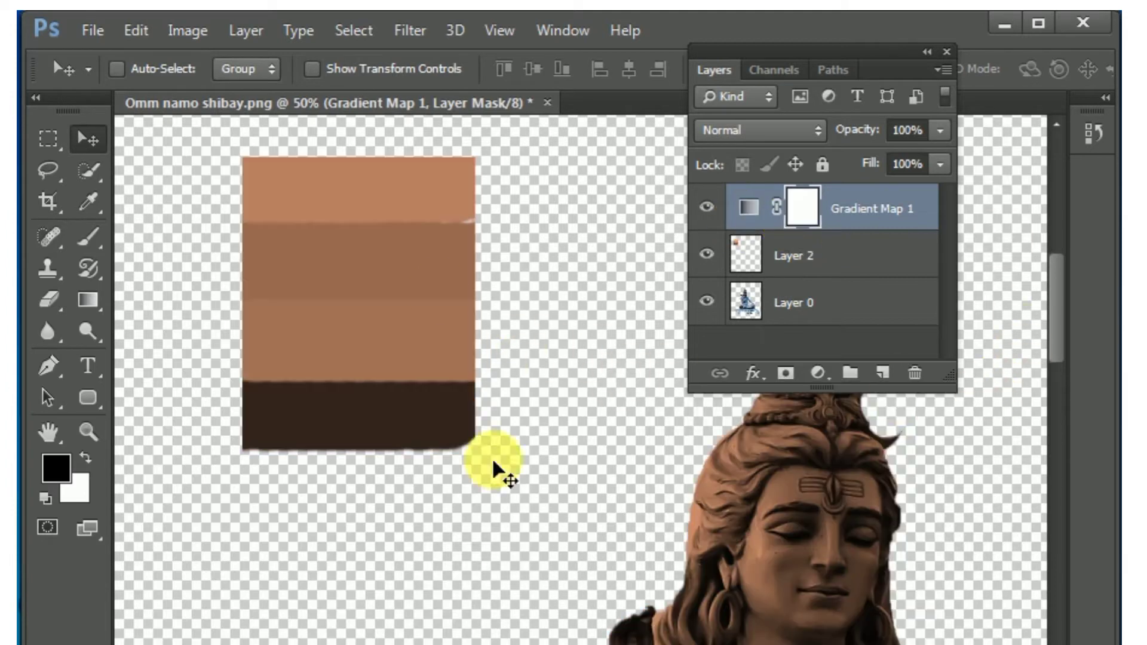
# - Add a second Gradient Map adjustment layer above Gradient Map 1
pyautogui.click(748, 209)
pyautogui.click(818, 373)
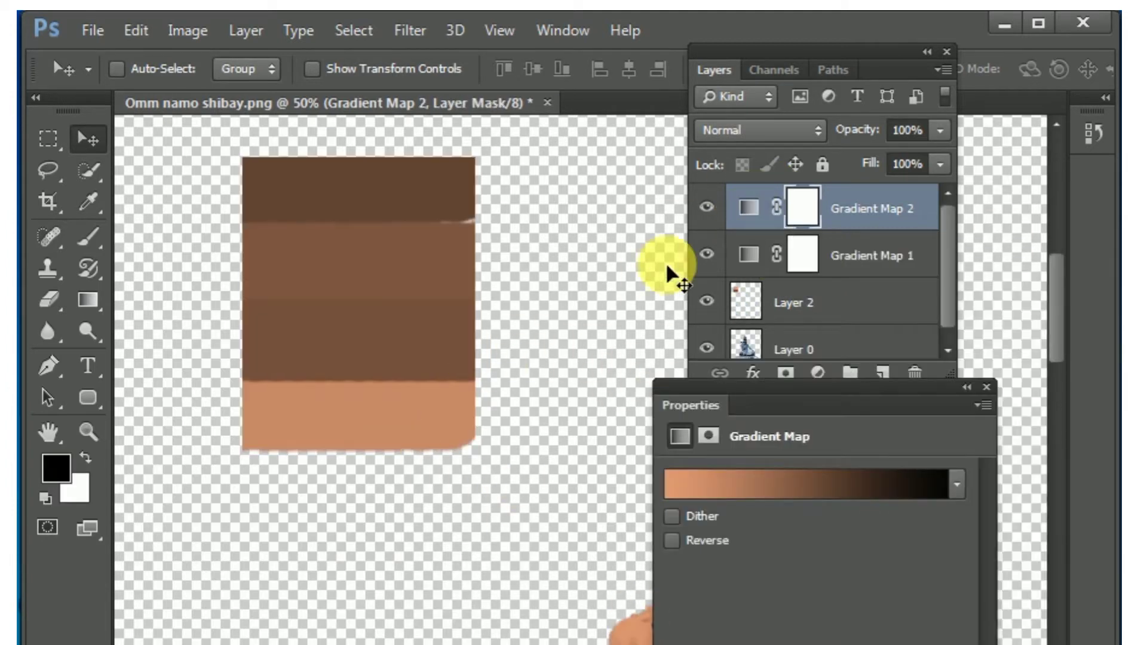
pyautogui.click(749, 207)
# - Recolor the starting stop of the Gradient Map 2 gradient with the light tan sampled from the palette's lowest band
pyautogui.click(826, 484)
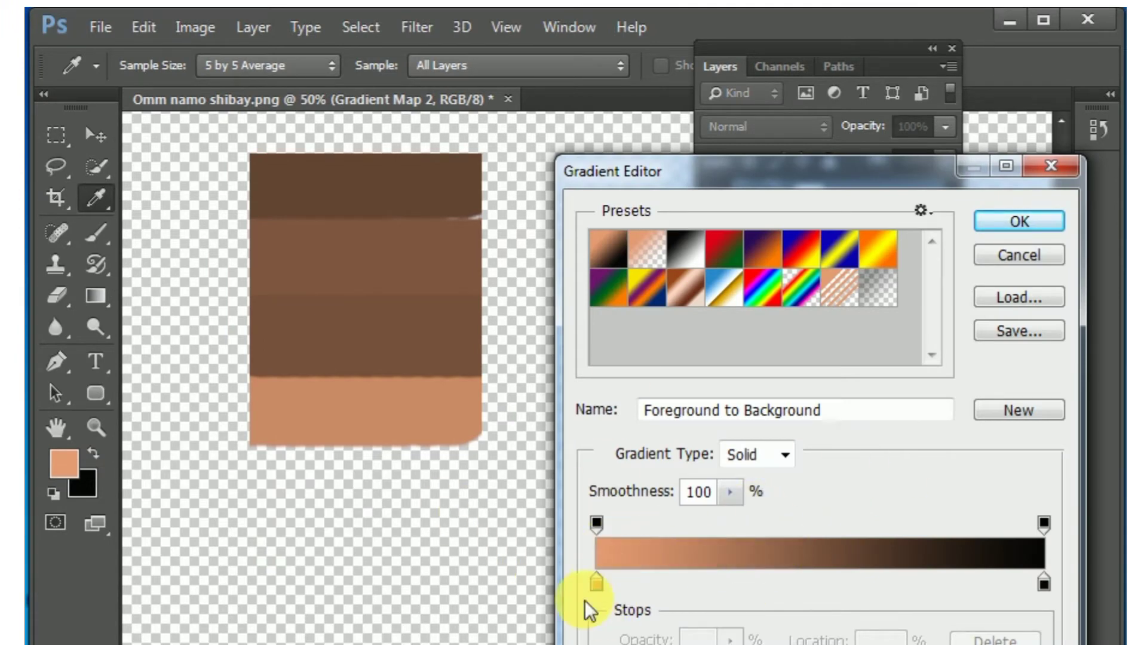
pyautogui.click(597, 583)
pyautogui.doubleClick(597, 583)
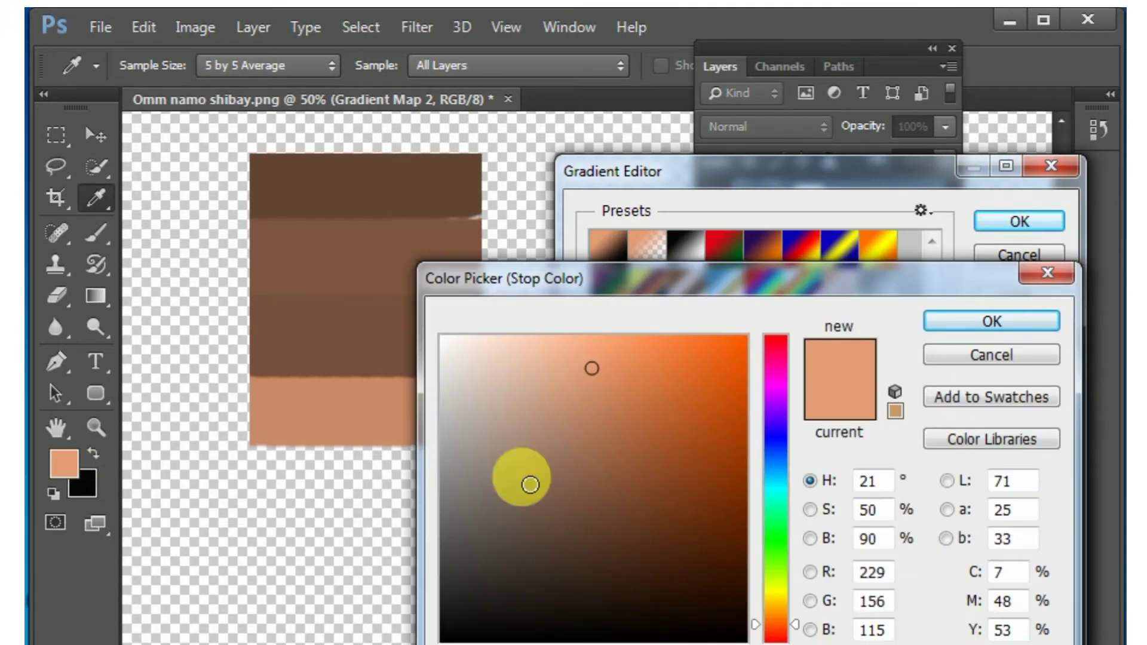
pyautogui.click(333, 420)
pyautogui.click(333, 413)
pyautogui.click(332, 412)
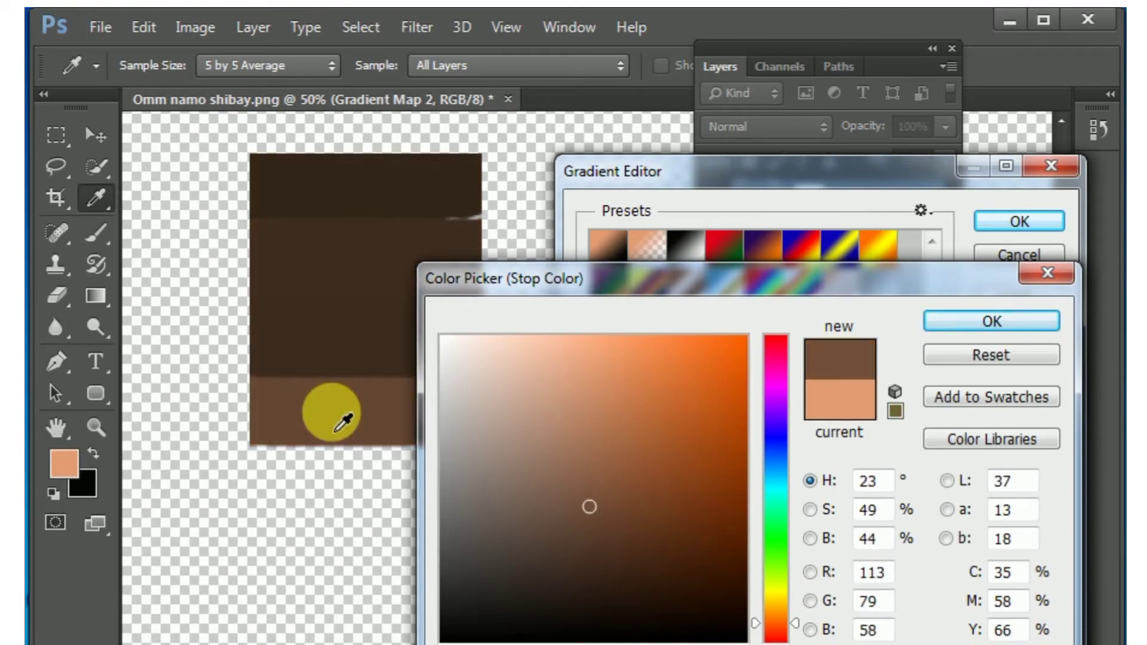
pyautogui.click(332, 413)
pyautogui.click(332, 412)
pyautogui.click(332, 412)
pyautogui.press('Escape')
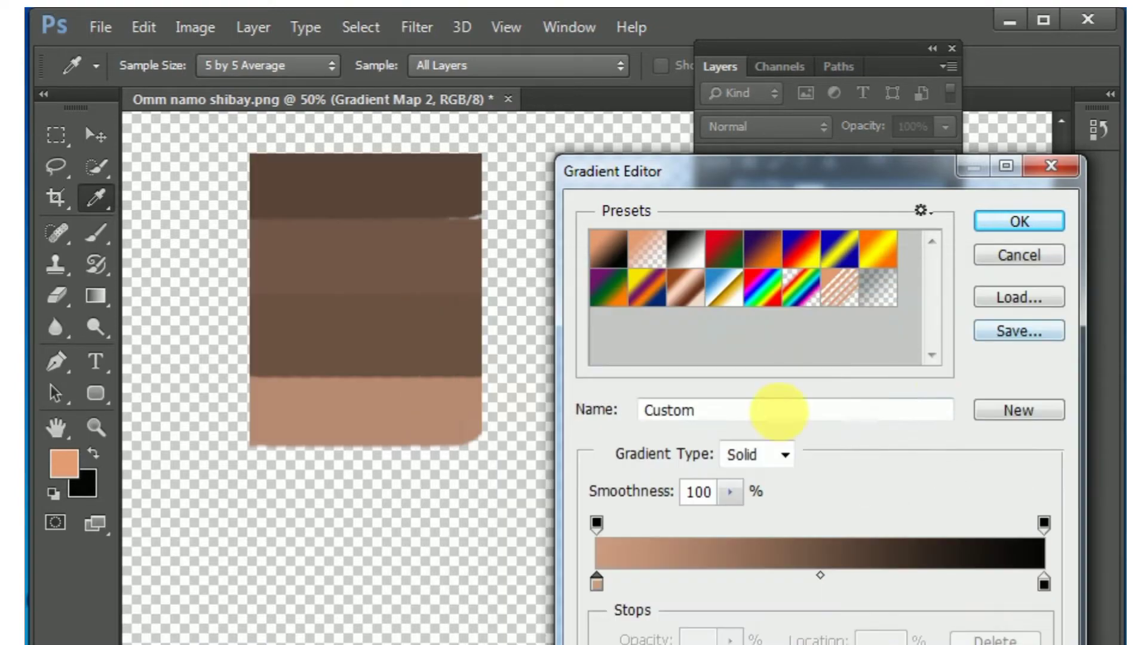
# - Recolor the gradient's end stop with the brown sampled from the palette's uppermost band
pyautogui.doubleClick(1044, 584)
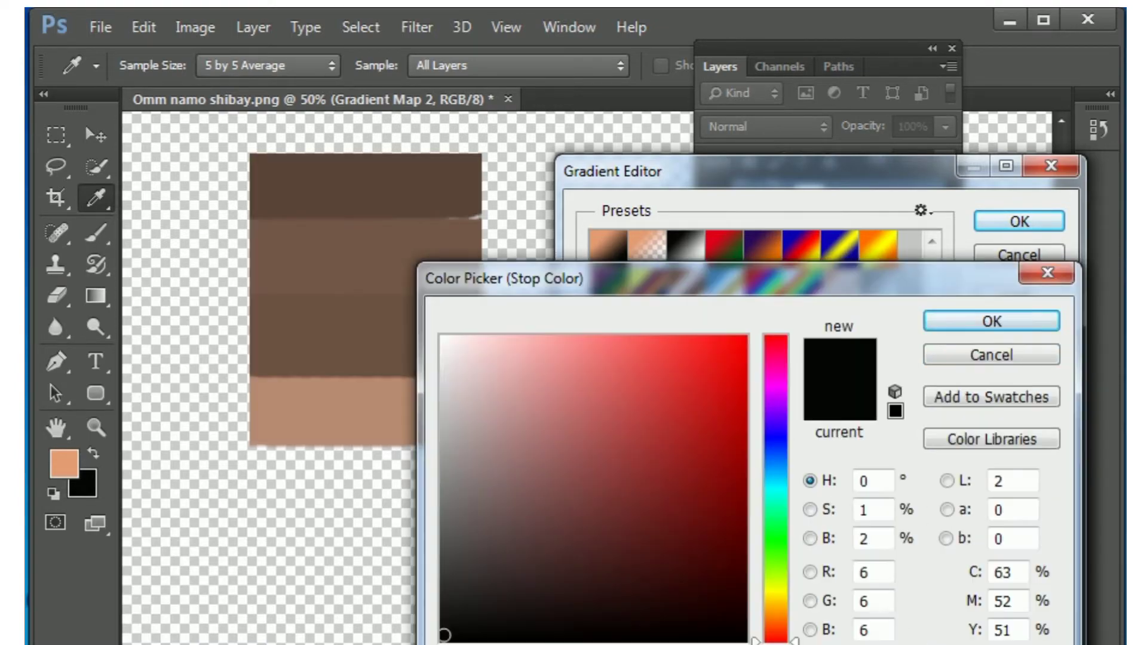
pyautogui.click(397, 200)
pyautogui.click(1002, 331)
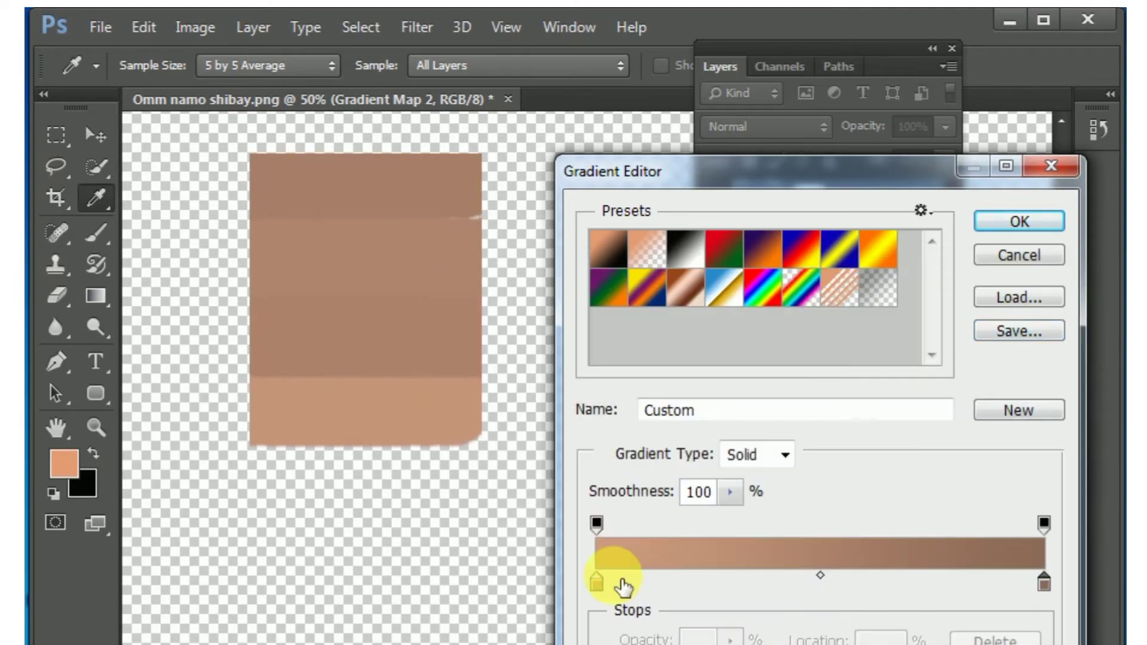
# - Duplicate the starting stop further along the gradient and recolor the copy with the tone sampled from the palette's second band
pyautogui.moveTo(603, 590); pyautogui.dragTo(721, 592)
pyautogui.doubleClick(719, 586)
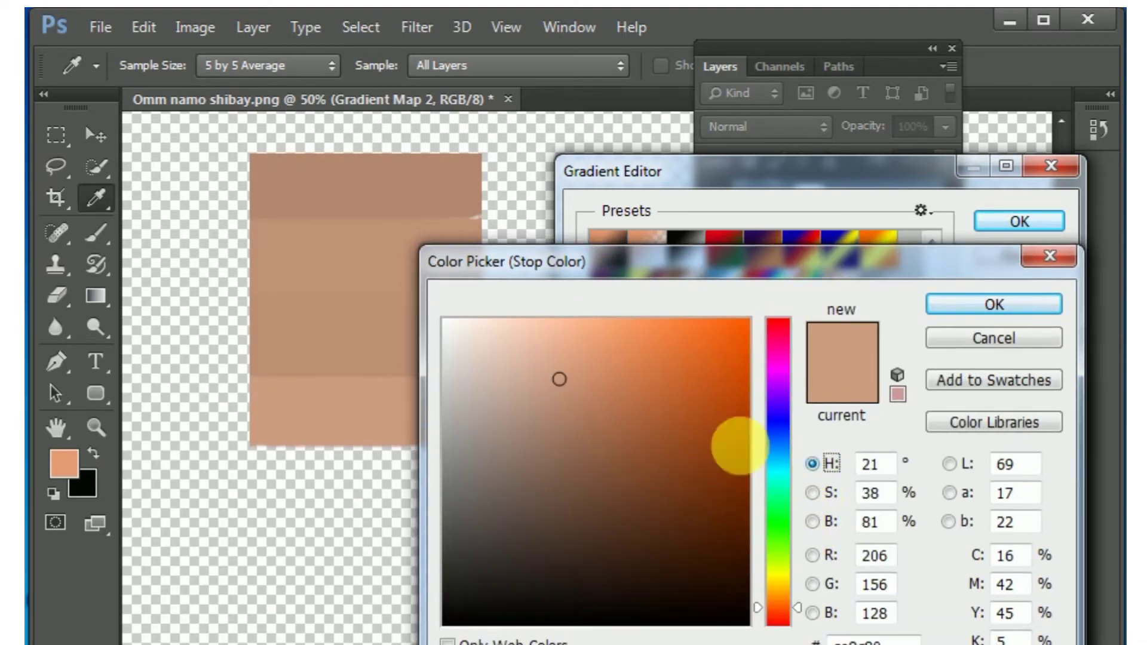
pyautogui.click(340, 249)
pyautogui.click(995, 305)
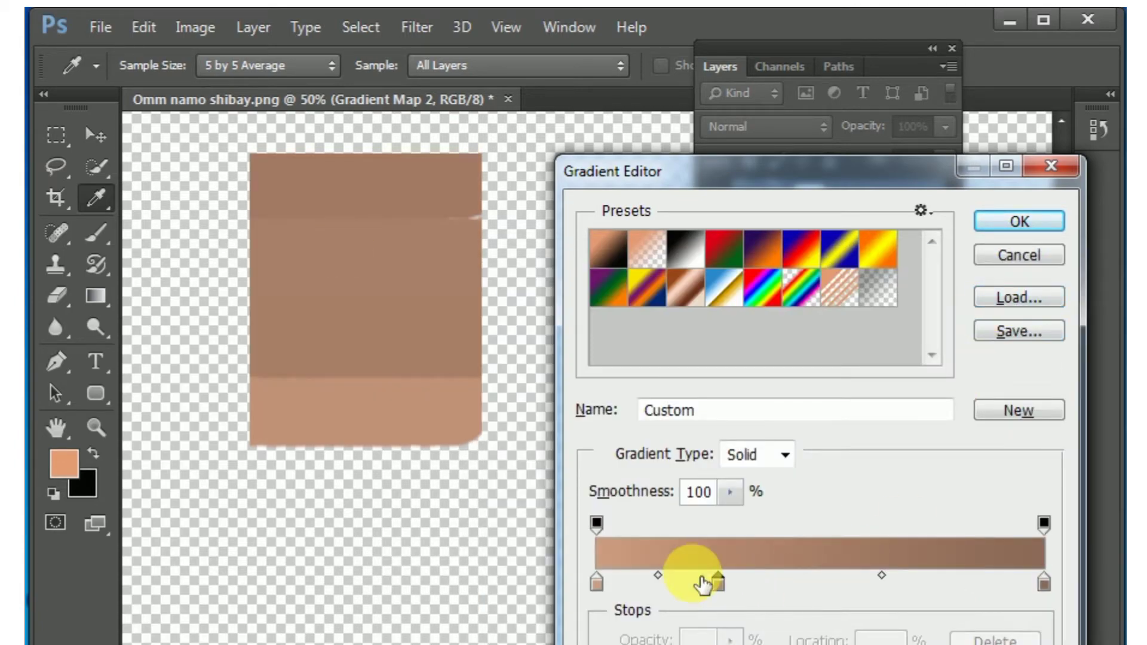
# - Add a copy of the brown end stop and space the two middle stops at about 33% and 66%
pyautogui.moveTo(718, 583); pyautogui.dragTo(835, 585)
pyautogui.moveTo(1044, 588); pyautogui.dragTo(1020, 585)
pyautogui.moveTo(822, 177); pyautogui.dragTo(362, 336)
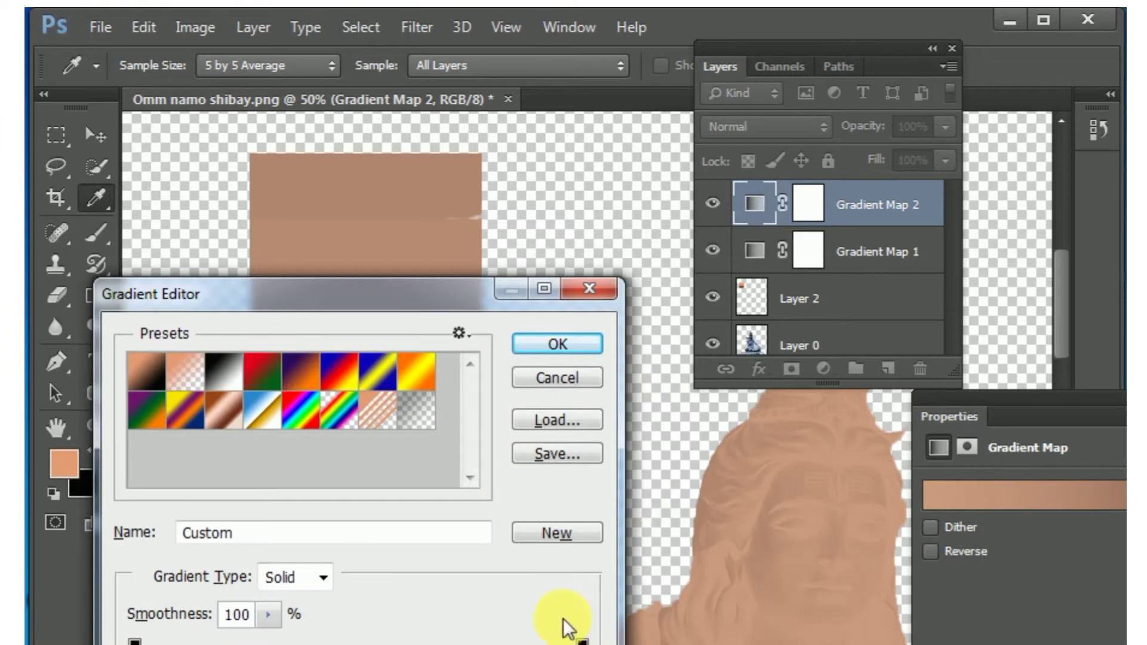
pyautogui.moveTo(375, 644)
pyautogui.mouseDown()
pyautogui.moveTo(323, 644)
pyautogui.moveTo(394, 644)
pyautogui.mouseUp()
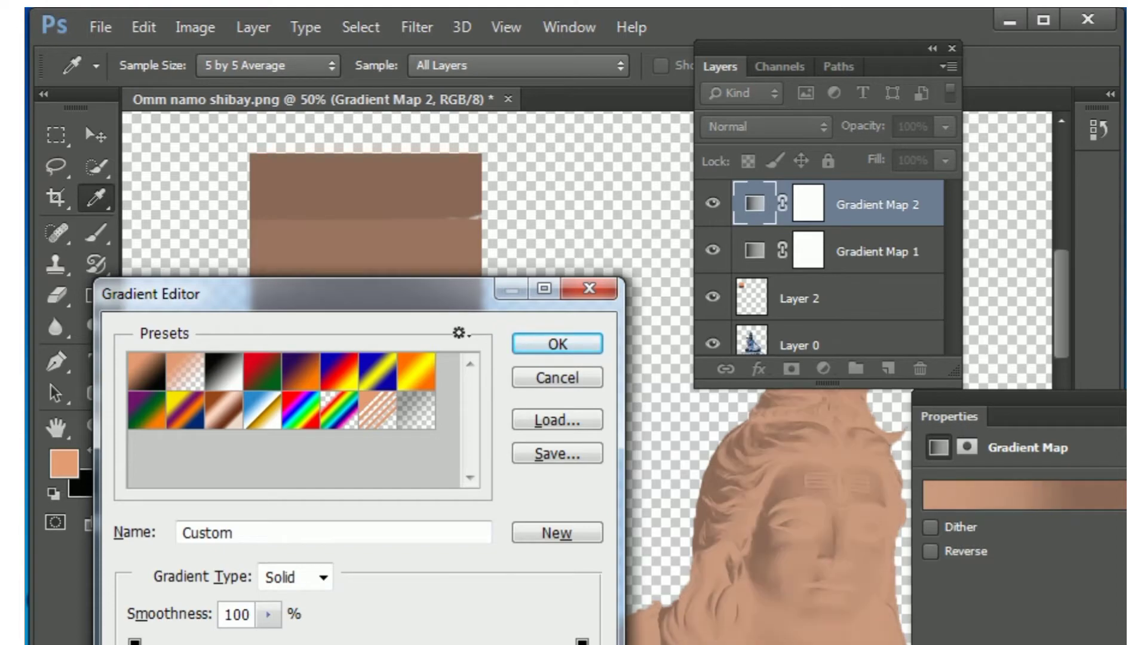
pyautogui.moveTo(430, 292); pyautogui.dragTo(467, 109)
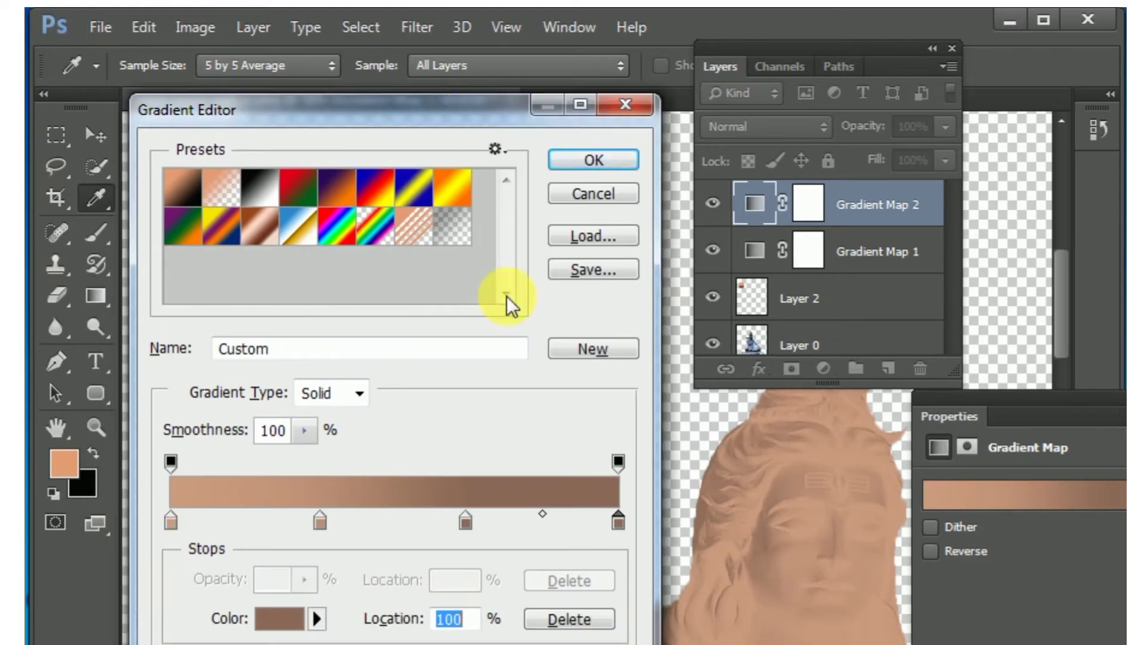
# - Set the color of the gradient's 100% stop to a light tan, RGB 200, 160, 139
pyautogui.click(285, 618)
pyautogui.click(545, 393)
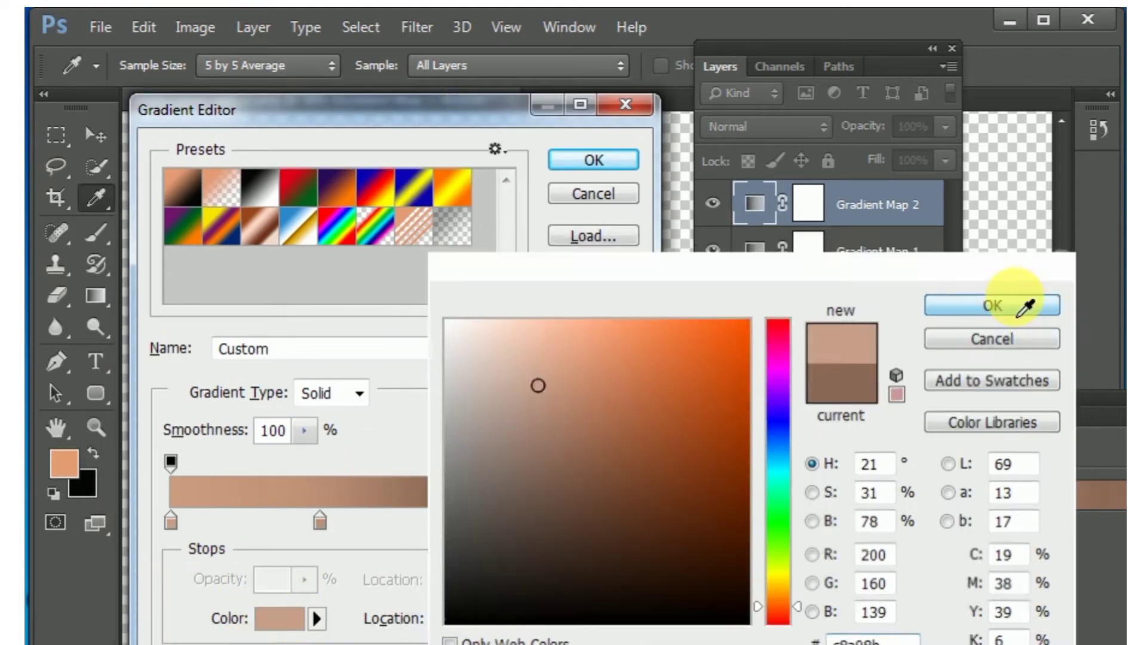
pyautogui.click(994, 305)
# - Set the color of the gradient's 0% stop to black
pyautogui.click(171, 522)
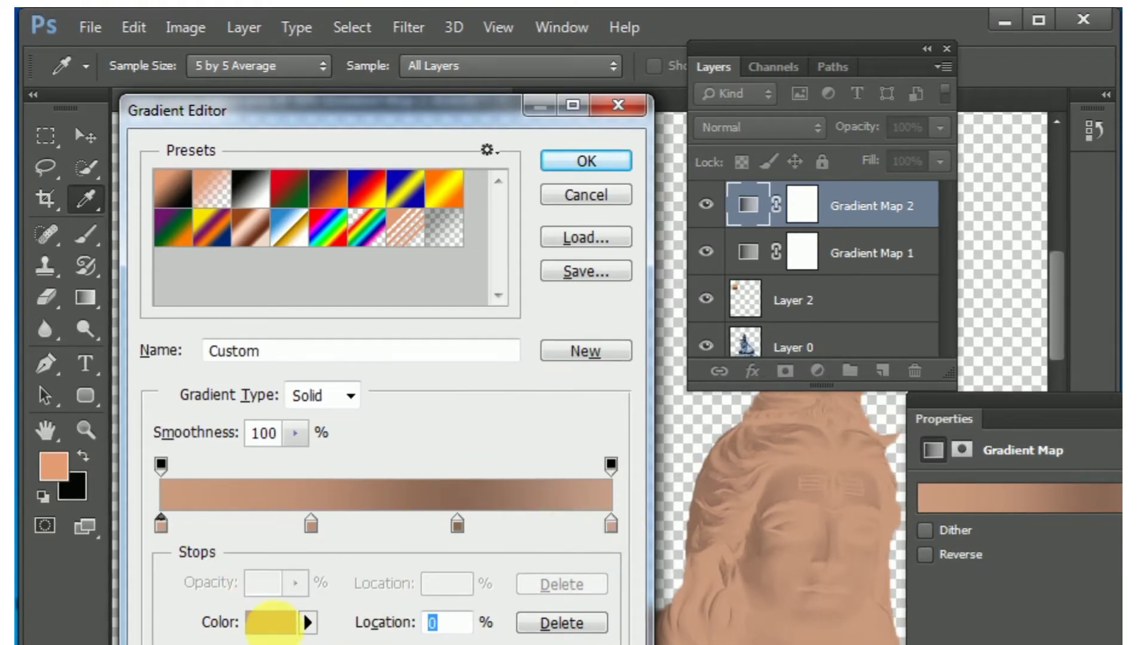
pyautogui.click(270, 622)
pyautogui.click(482, 622)
pyautogui.click(445, 618)
pyautogui.click(971, 314)
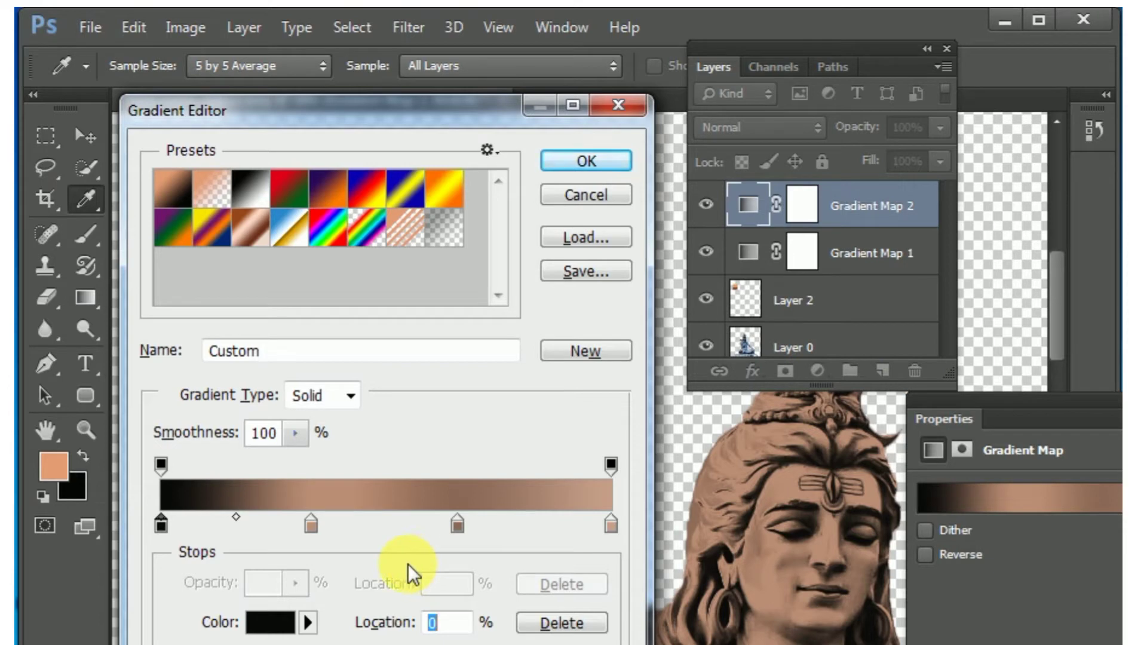
# - Recolor the 66% stop with the tan sampled from the palette's second band, RGB 188, 142, 117
pyautogui.moveTo(390, 109); pyautogui.dragTo(362, 272)
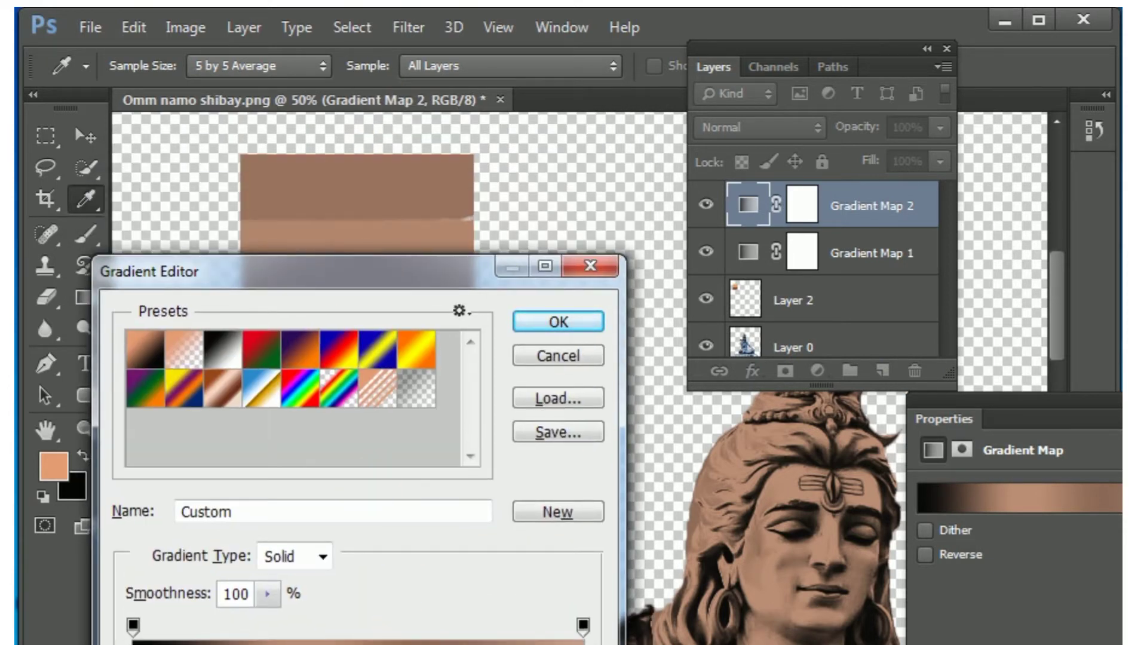
pyautogui.moveTo(445, 276); pyautogui.dragTo(845, 95)
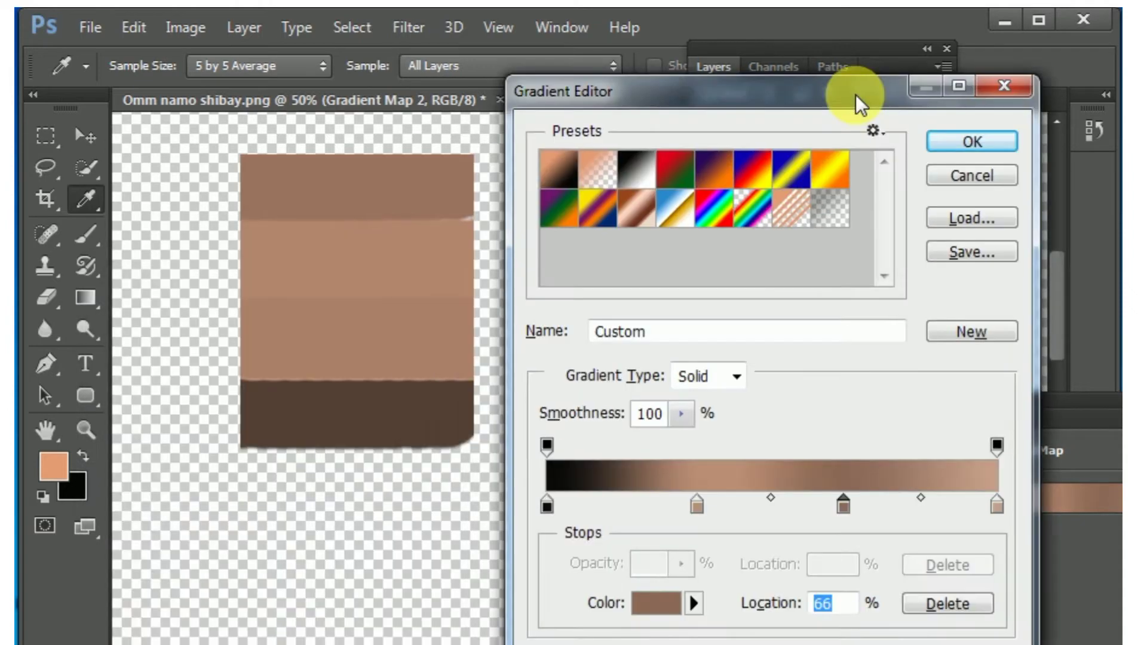
pyautogui.click(674, 605)
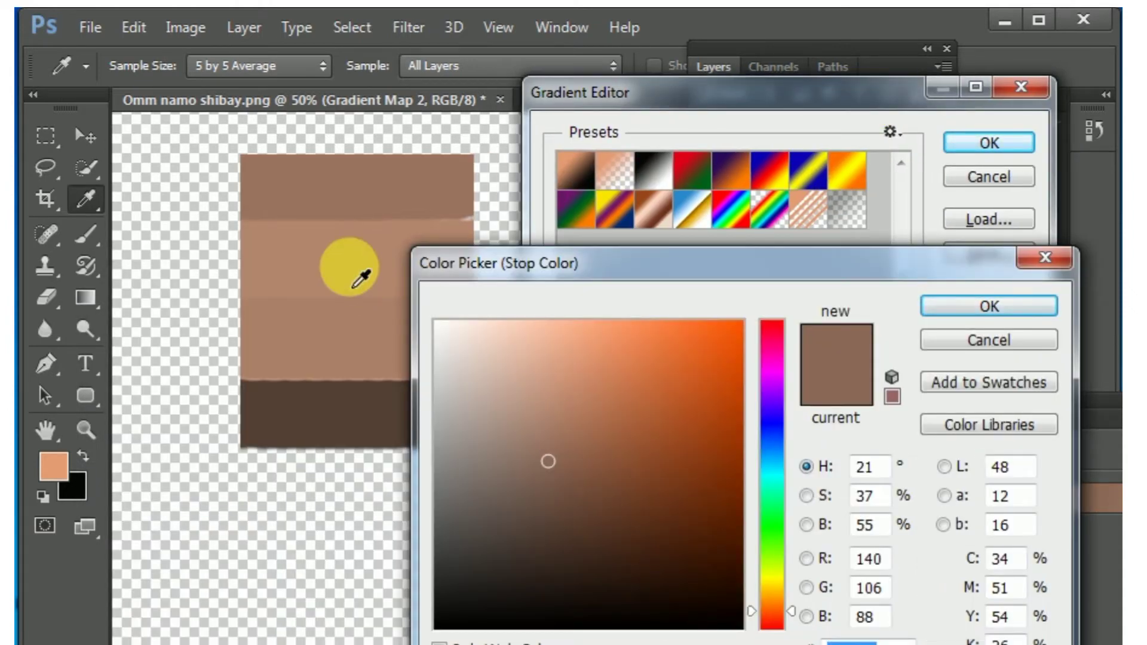
pyautogui.click(352, 273)
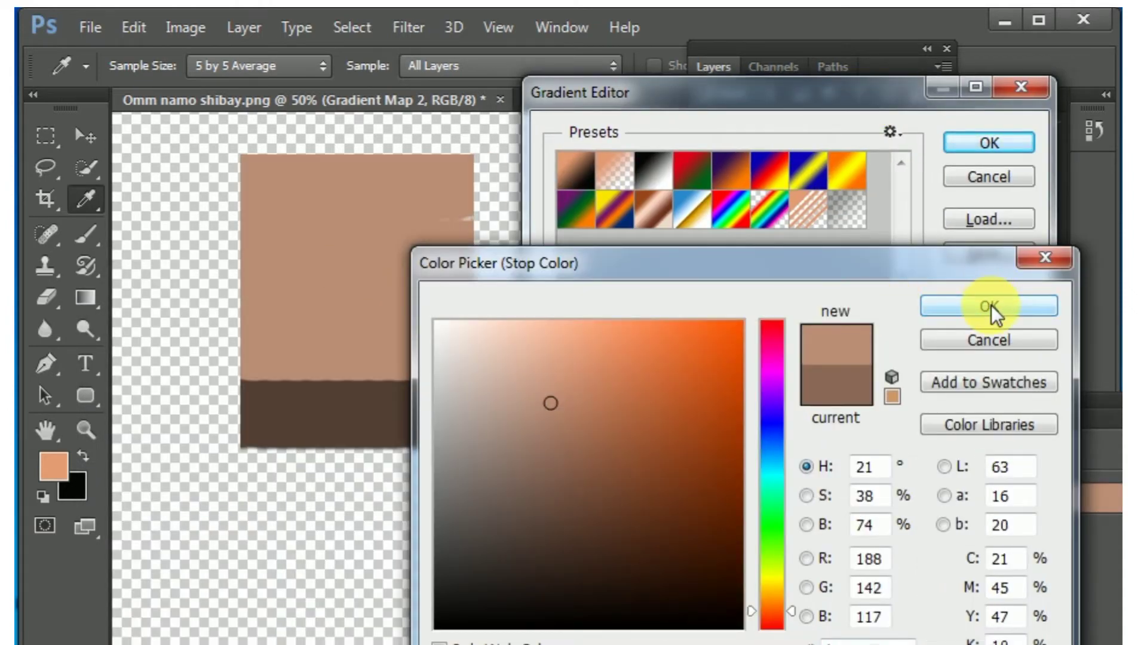
pyautogui.click(989, 306)
# - Lighten the 33% stop to a pale peach and shift it to about 36% along the gradient
pyautogui.moveTo(819, 96); pyautogui.dragTo(309, 306)
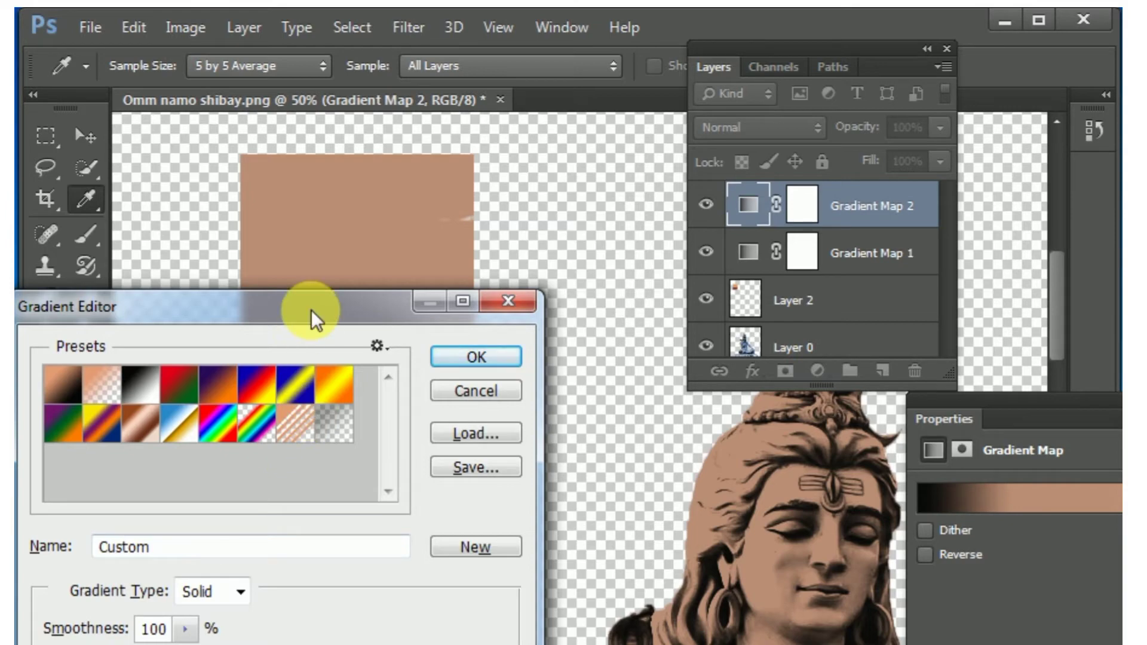
pyautogui.moveTo(312, 316); pyautogui.dragTo(343, 217)
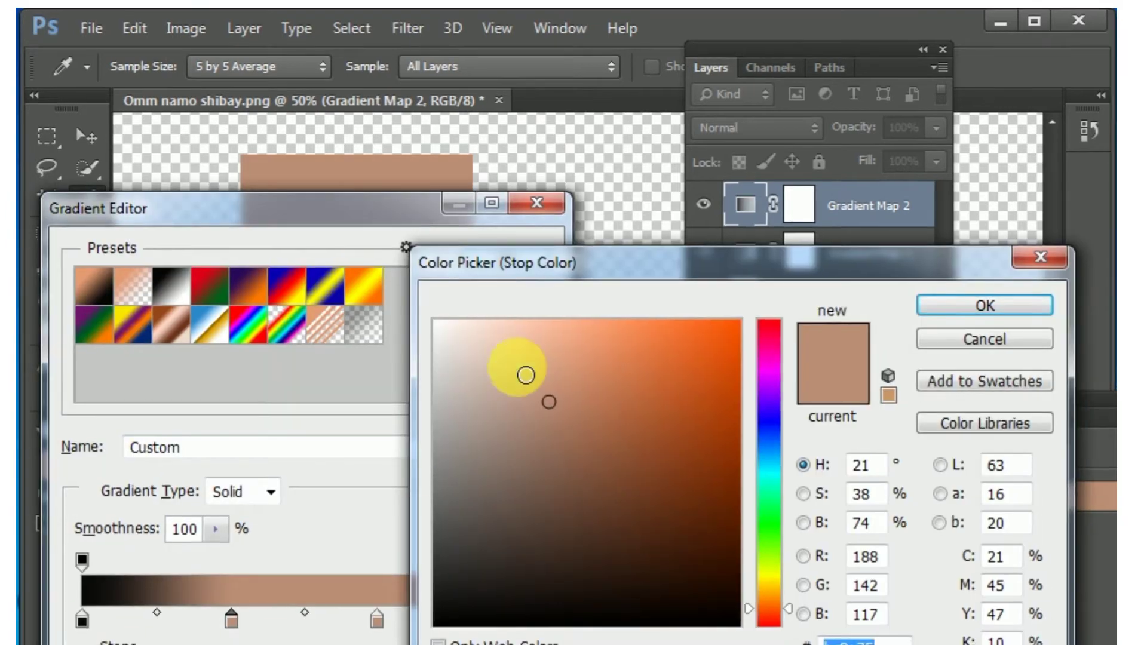
pyautogui.click(519, 367)
pyautogui.click(958, 309)
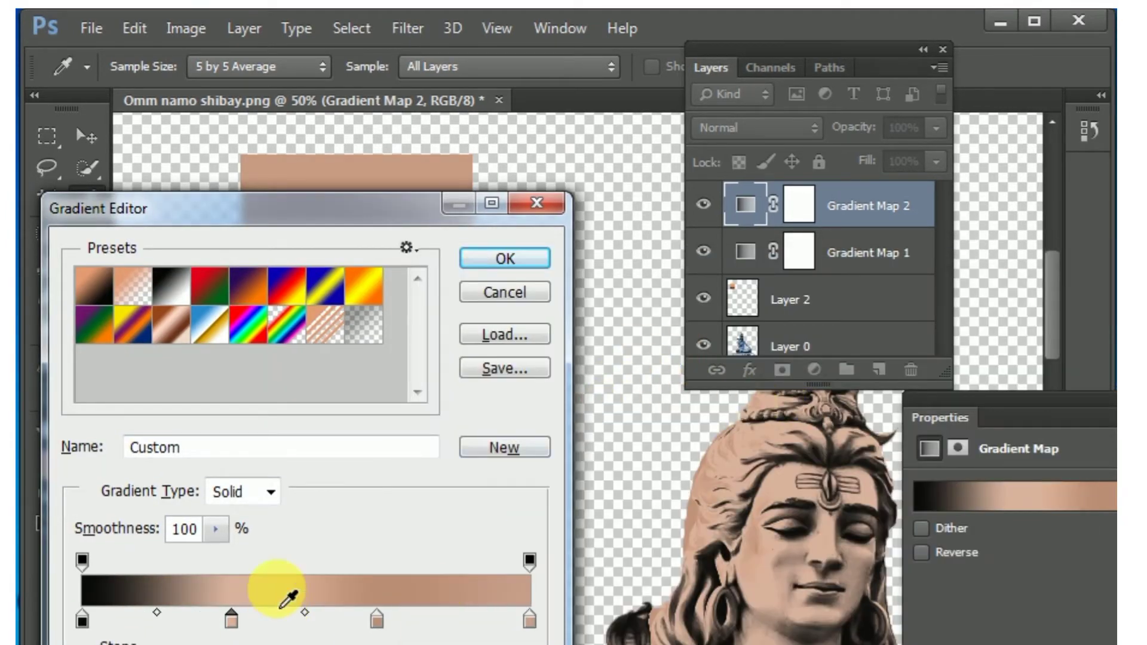
pyautogui.moveTo(231, 618)
pyautogui.mouseDown()
pyautogui.moveTo(328, 619)
pyautogui.moveTo(245, 619)
pyautogui.mouseUp()
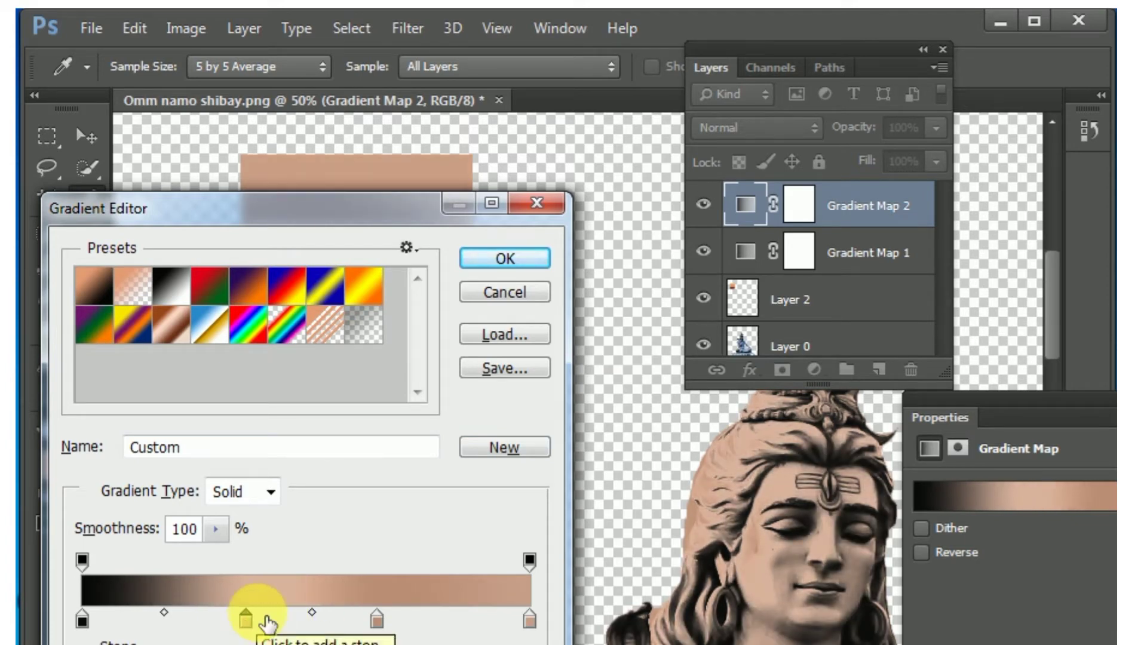
# - Lighten the gradient's 100% color stop to a pale peach, RGB 224, 188, 170
pyautogui.doubleClick(530, 620)
pyautogui.click(1046, 260)
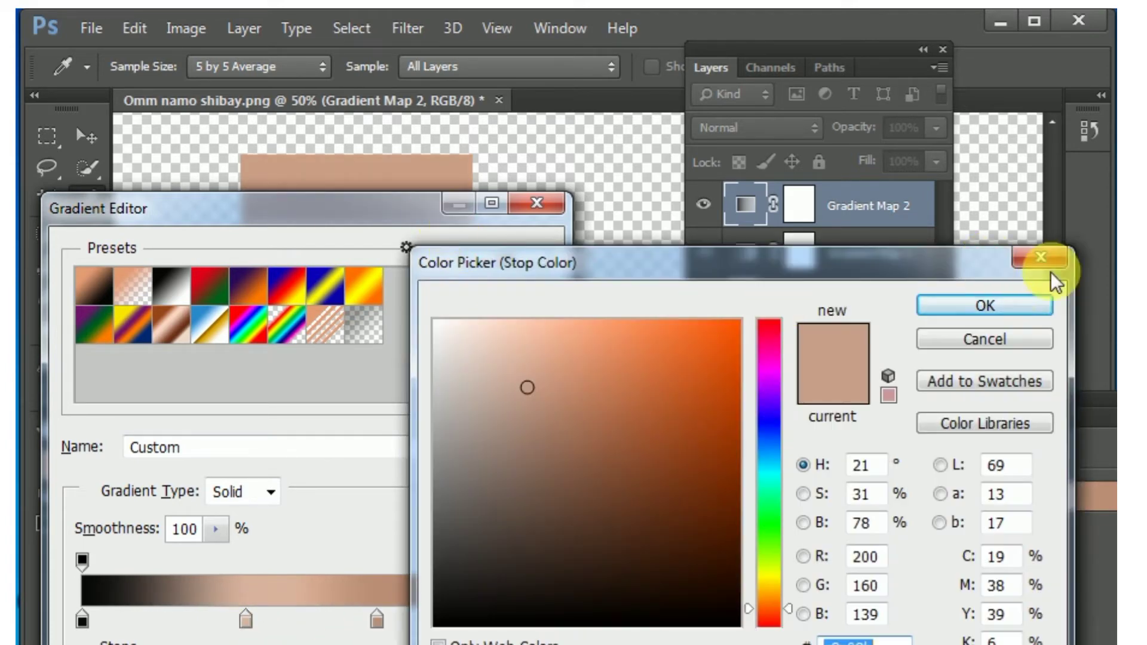
pyautogui.doubleClick(530, 621)
pyautogui.click(508, 357)
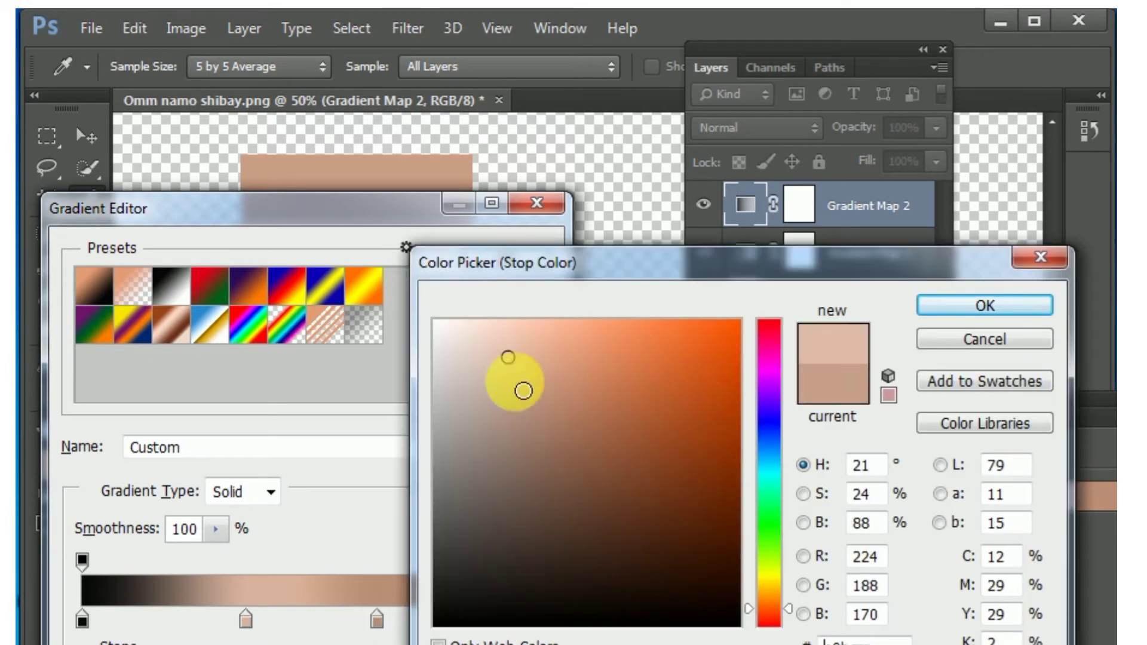
pyautogui.click(981, 308)
# - Recolor the stop at about 66% with a lighter, less saturated peach tan of the same hue
pyautogui.doubleClick(377, 620)
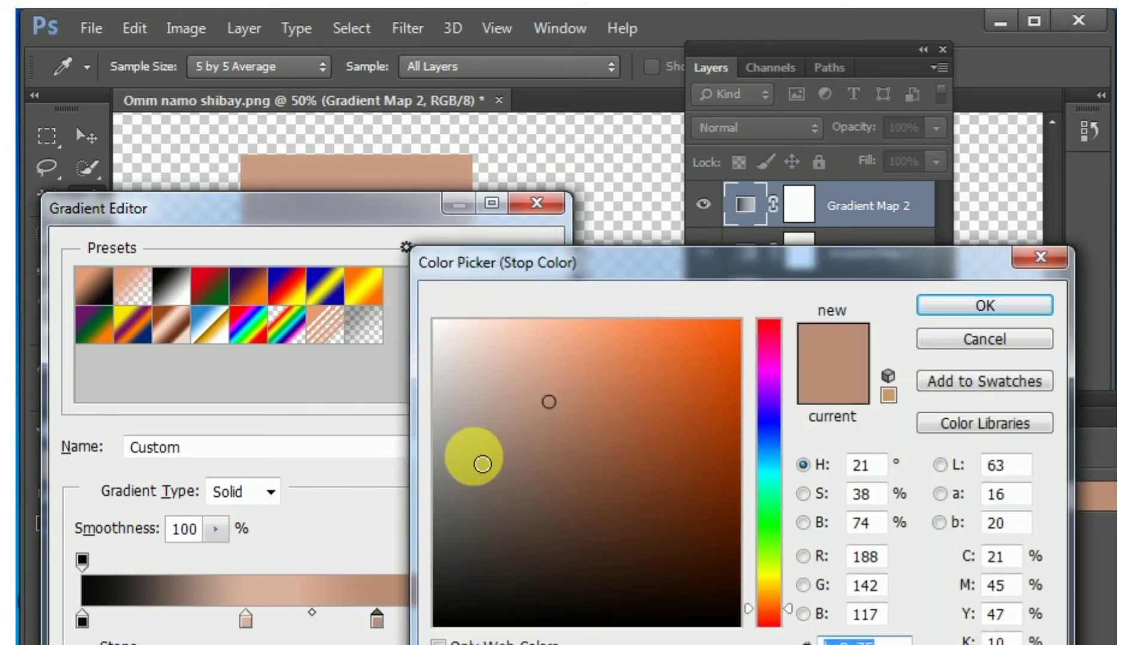
pyautogui.click(519, 385)
pyautogui.click(1006, 304)
# - Darken the stop at about 36% to a muted tan, RGB 188, 148, 126
pyautogui.doubleClick(245, 620)
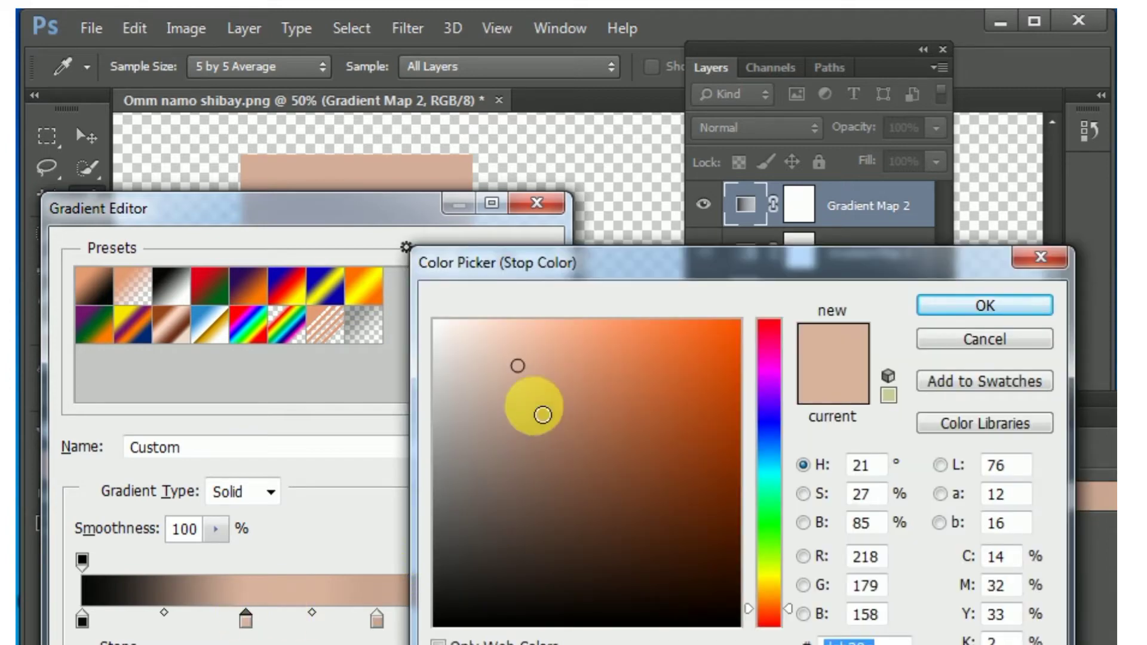
pyautogui.click(535, 402)
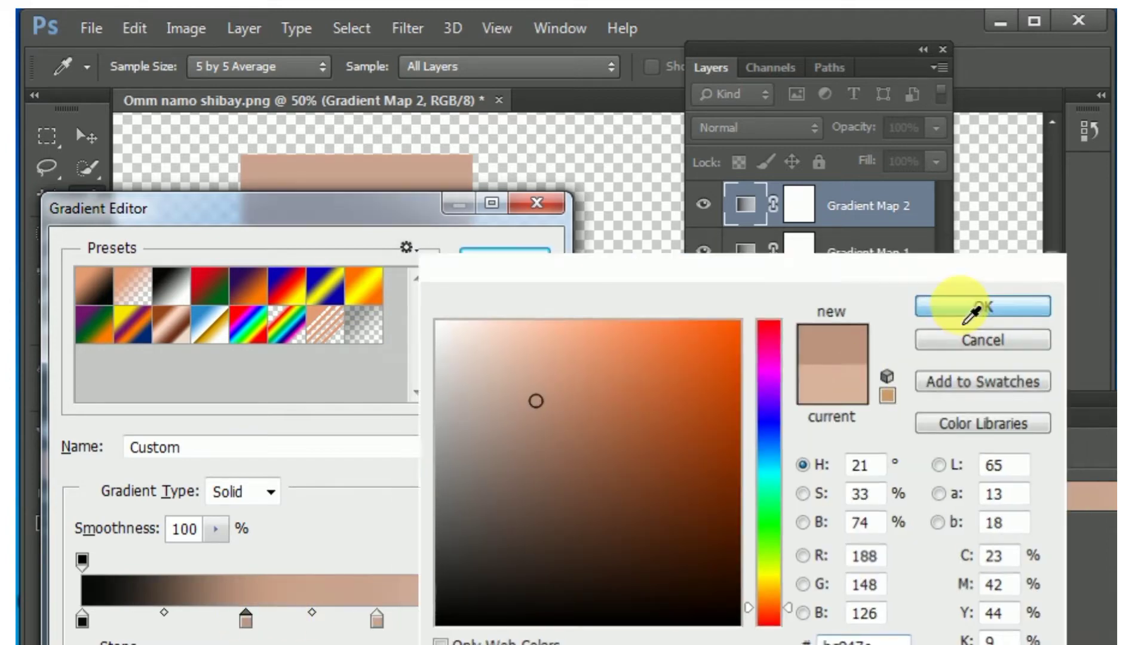
pyautogui.click(956, 311)
# - Try a medium brown on the gradient's 0% color stop
pyautogui.doubleClick(82, 620)
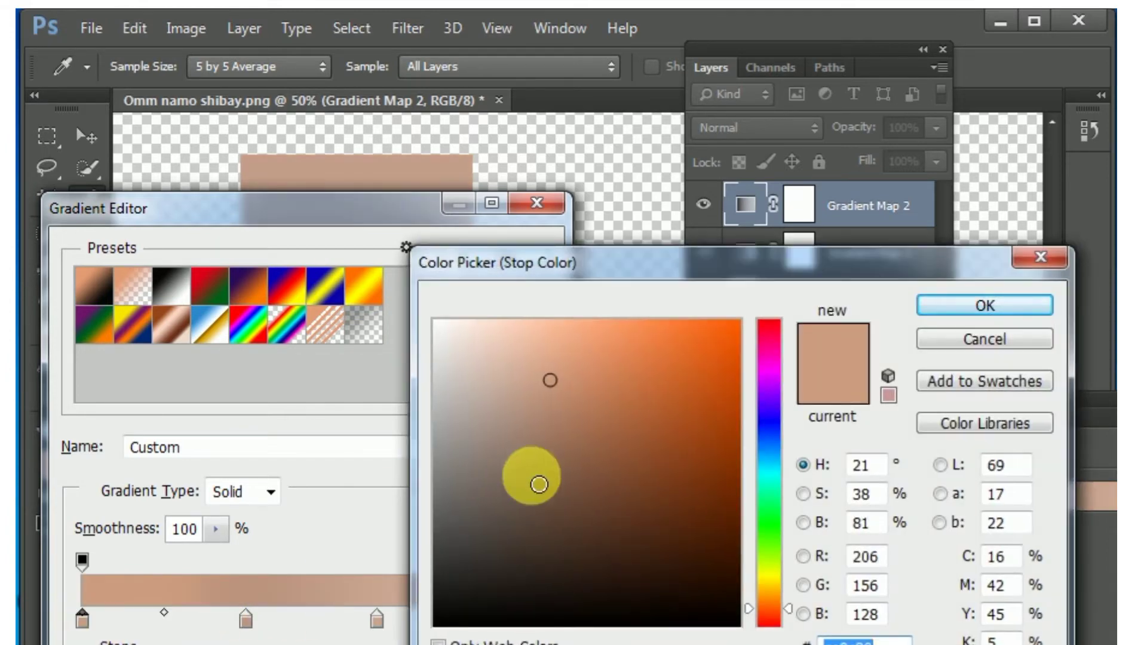
pyautogui.click(554, 494)
pyautogui.click(984, 305)
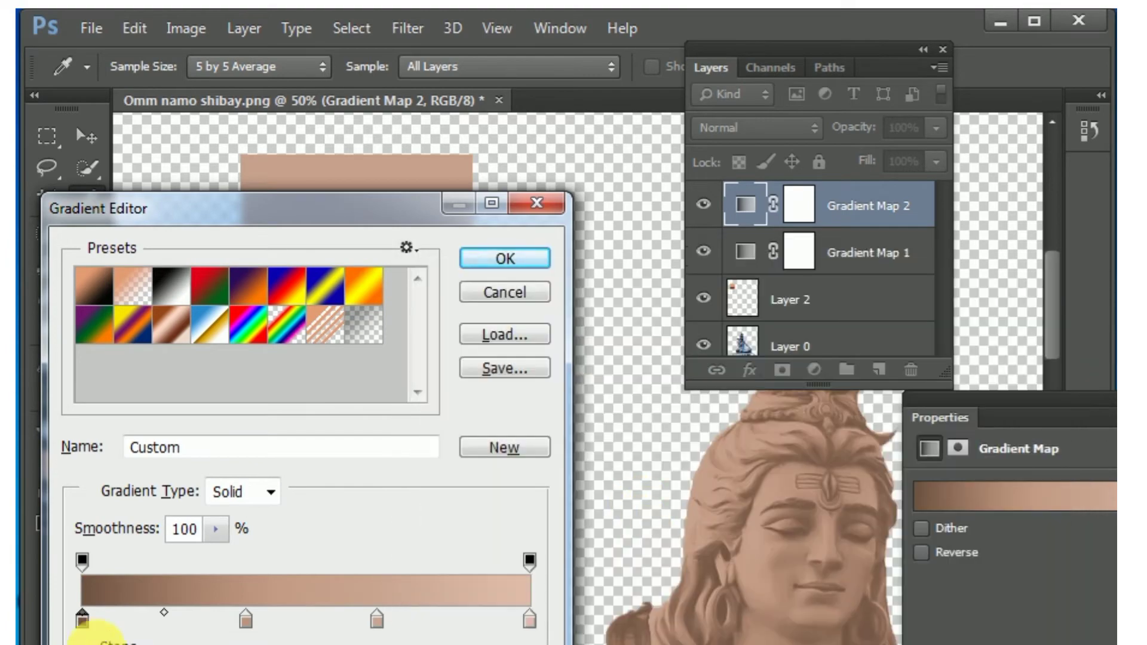
# - Recolor the 0% stop with a dark grayish brown for the statue's shadows
pyautogui.click(87, 621)
pyautogui.doubleClick(84, 623)
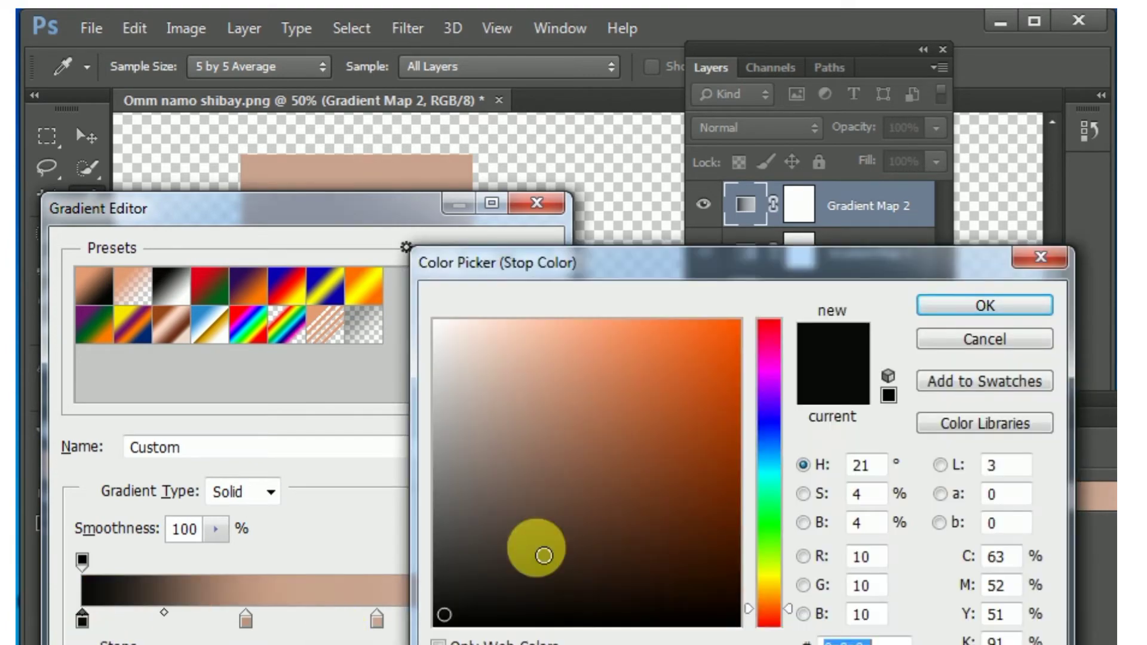
pyautogui.click(523, 542)
pyautogui.click(984, 306)
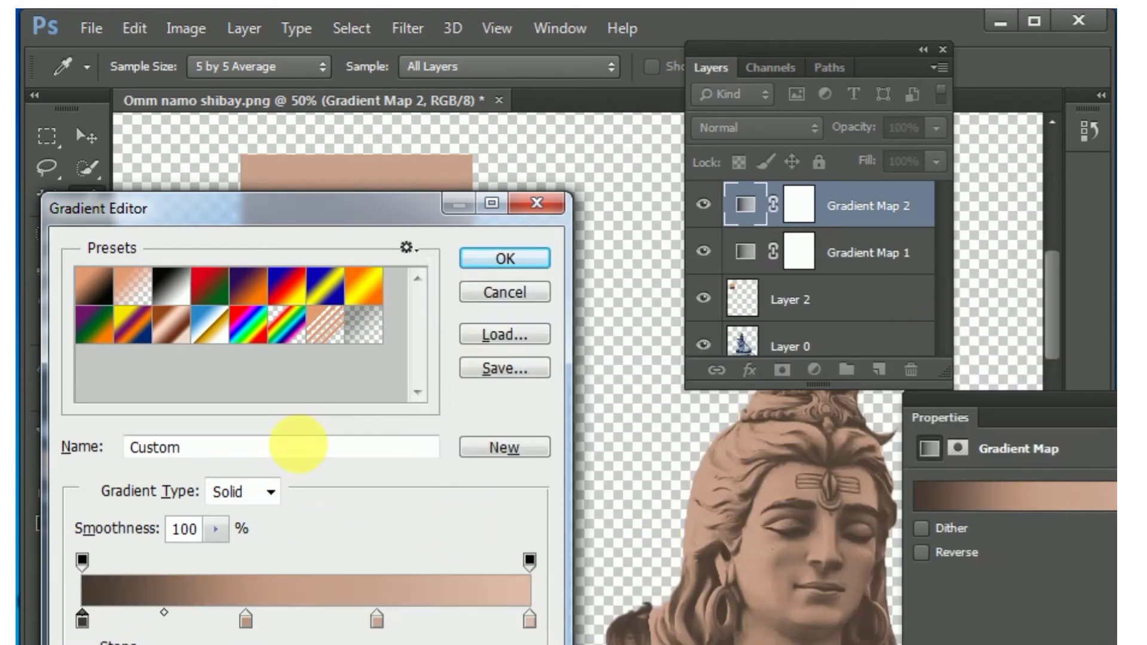
# - Clear the Layers panel away from the statue and add a brown color stop at about 12% along the gradient
pyautogui.click(922, 48)
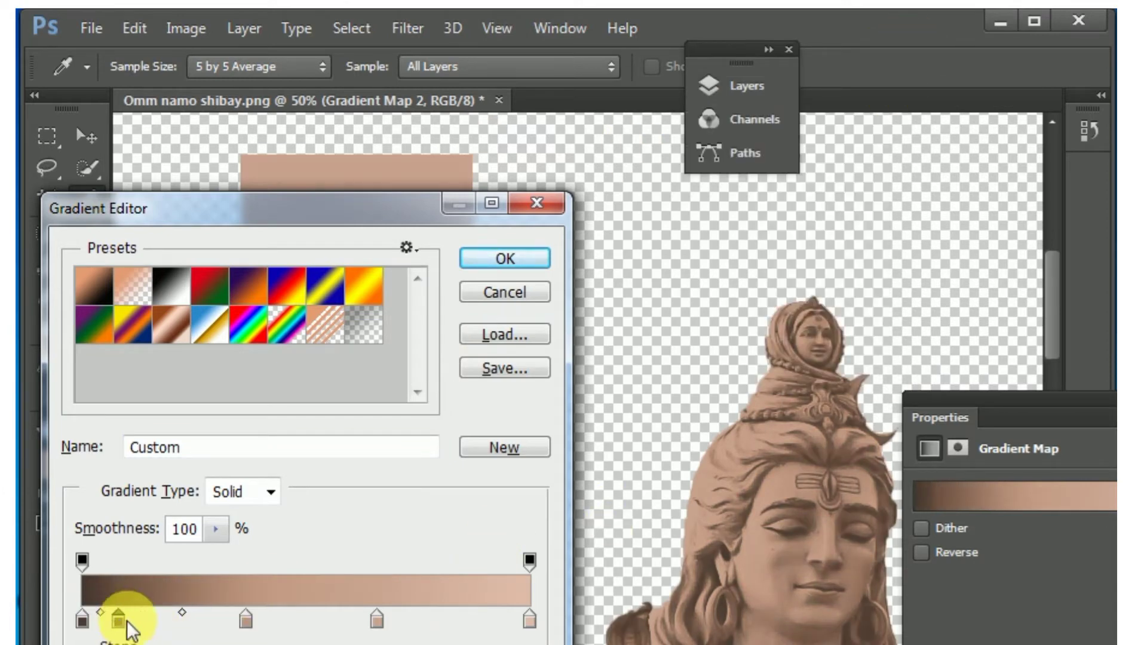
pyautogui.click(163, 620)
pyautogui.moveTo(161, 622); pyautogui.dragTo(135, 622)
# - Reposition the color stops after the 0% stop to about 16%, 38%, 74% and 99% along the gradient
pyautogui.click(245, 621)
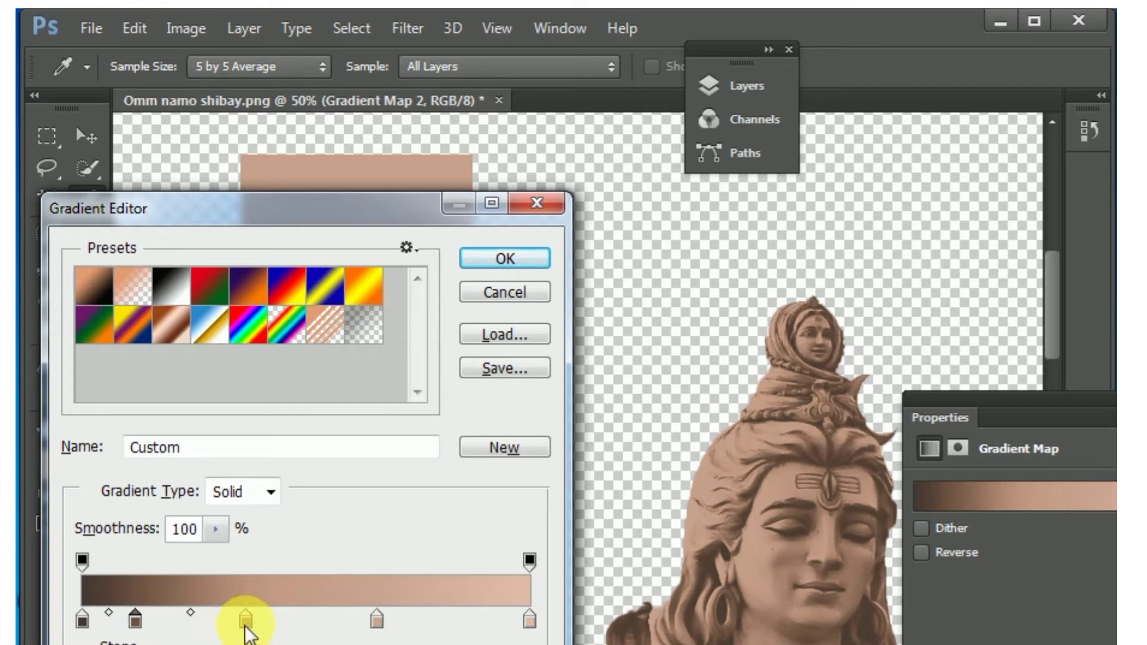
pyautogui.moveTo(245, 626)
pyautogui.mouseDown()
pyautogui.moveTo(184, 625)
pyautogui.moveTo(228, 628)
pyautogui.mouseUp()
pyautogui.moveTo(377, 621); pyautogui.dragTo(311, 622)
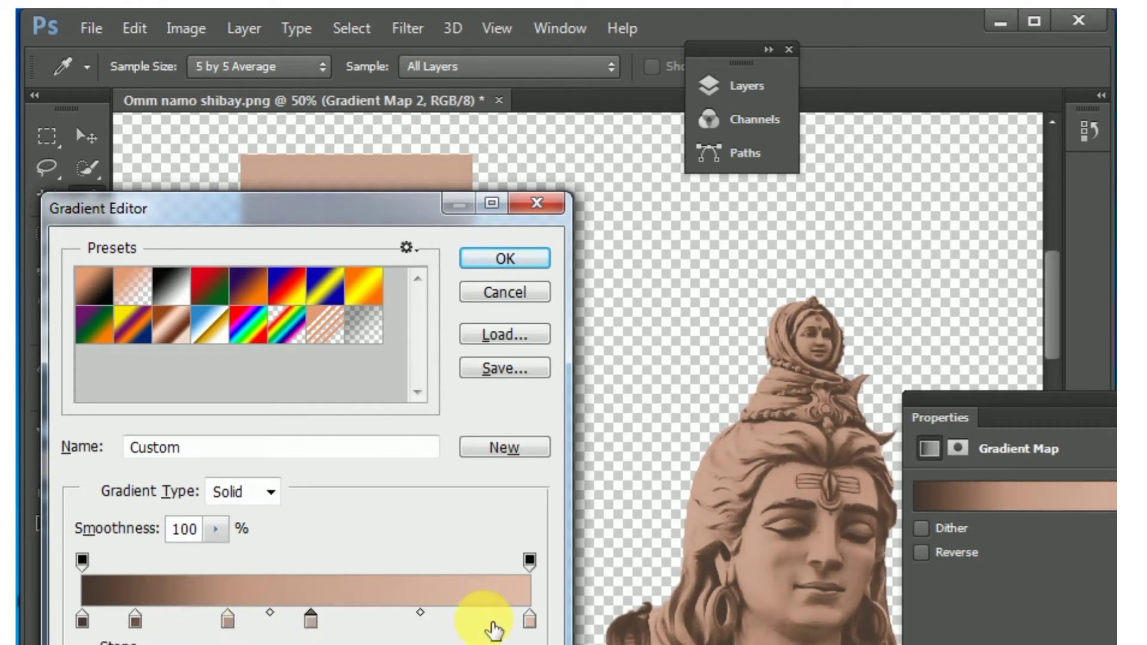
pyautogui.moveTo(529, 621); pyautogui.dragTo(438, 624)
pyautogui.moveTo(310, 624); pyautogui.dragTo(369, 635)
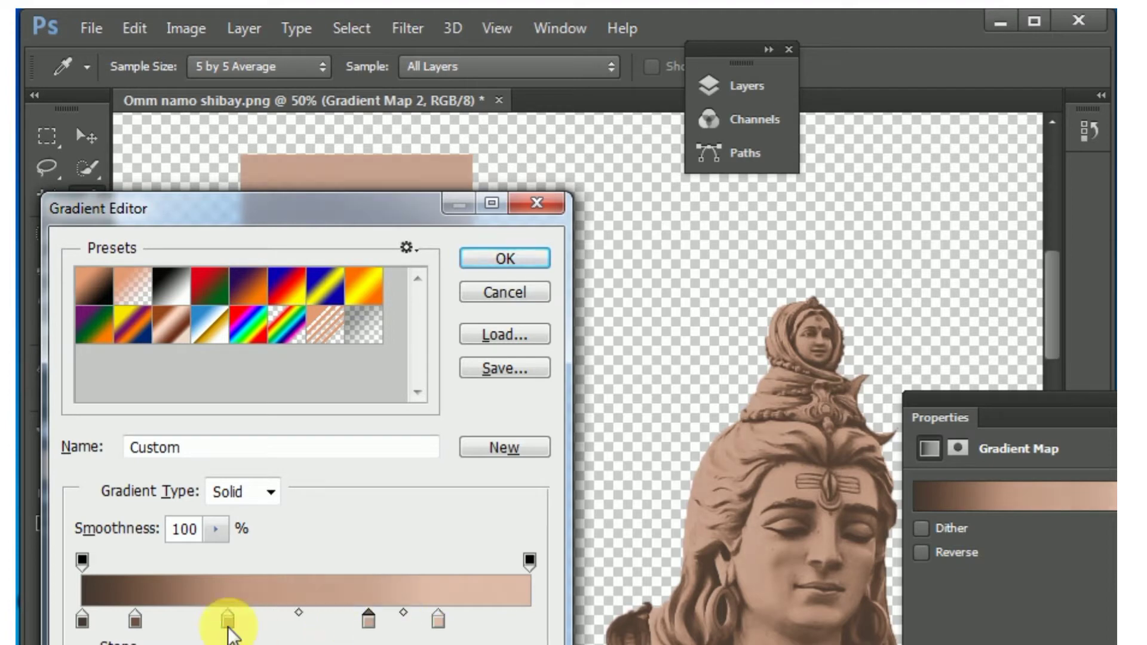
pyautogui.moveTo(229, 635); pyautogui.dragTo(267, 626)
pyautogui.moveTo(135, 625); pyautogui.dragTo(157, 627)
pyautogui.moveTo(266, 625); pyautogui.dragTo(254, 626)
pyautogui.moveTo(438, 624); pyautogui.dragTo(526, 624)
pyautogui.click(376, 621)
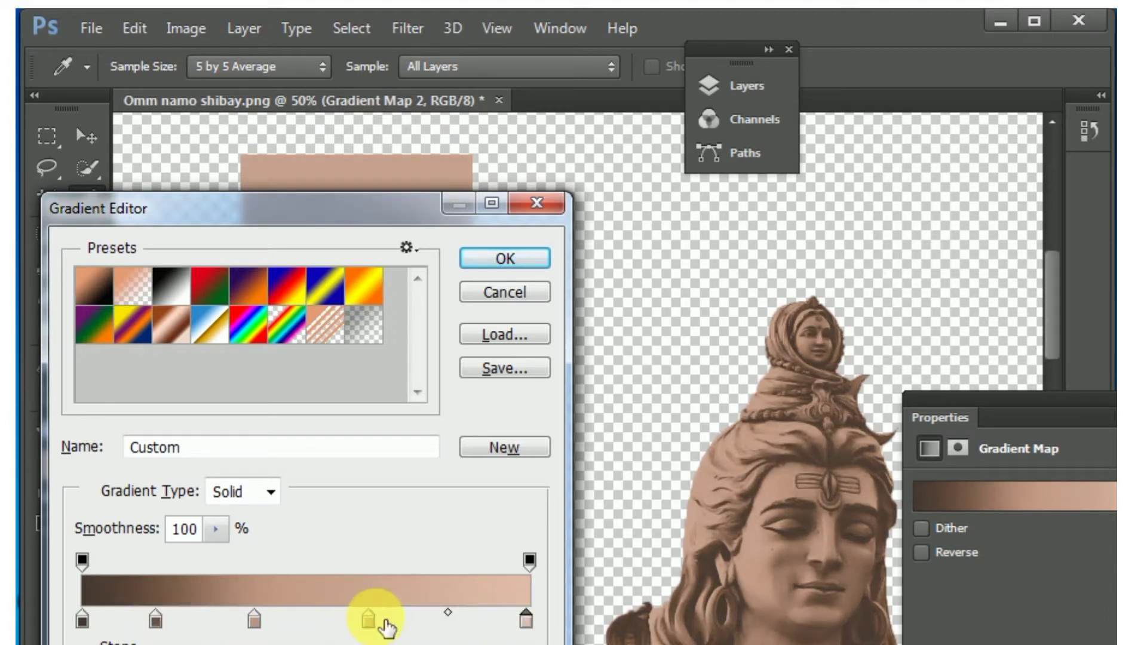
pyautogui.moveTo(387, 627); pyautogui.dragTo(418, 624)
# - Add one more color stop and space the stops after 0% at about 14%, 53%, 67%, 84% and 99%
pyautogui.click(201, 621)
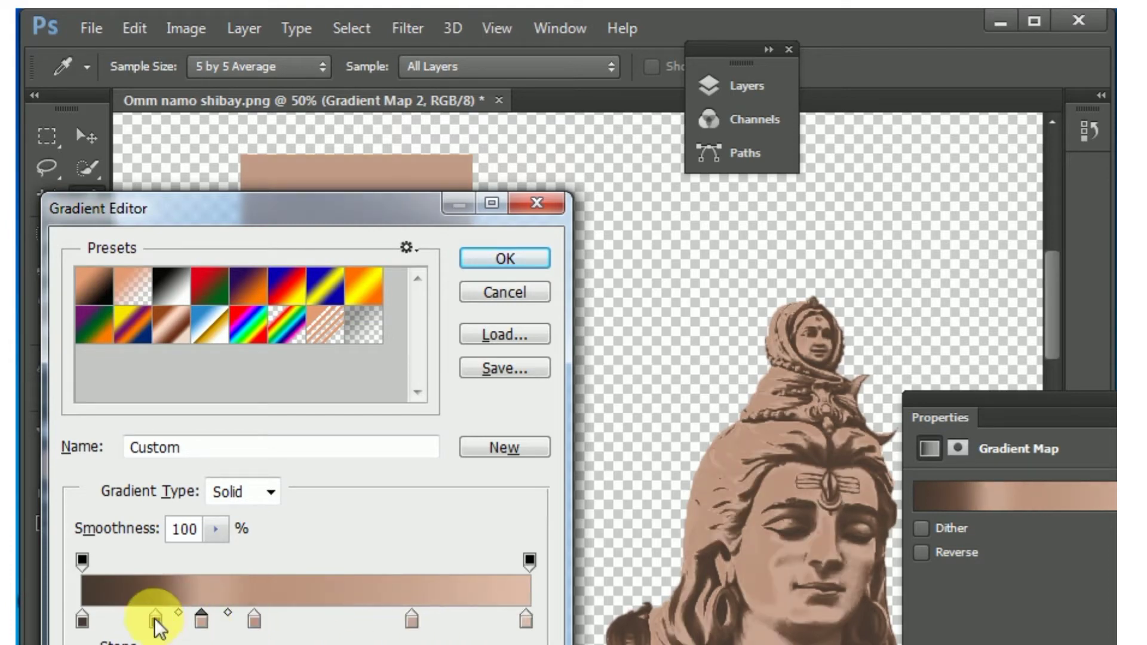
pyautogui.moveTo(156, 623)
pyautogui.mouseDown()
pyautogui.moveTo(141, 622)
pyautogui.moveTo(364, 622)
pyautogui.mouseUp()
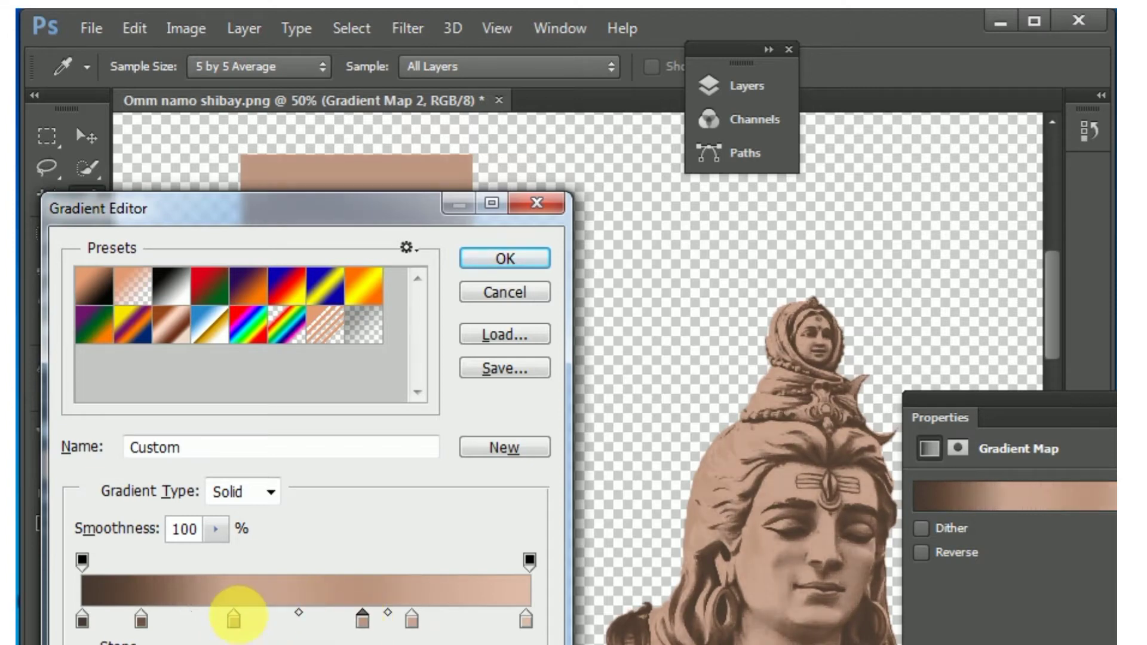
pyautogui.moveTo(236, 620); pyautogui.dragTo(295, 620)
pyautogui.moveTo(142, 624); pyautogui.dragTo(175, 621)
pyautogui.moveTo(411, 622)
pyautogui.mouseDown()
pyautogui.moveTo(480, 627)
pyautogui.moveTo(401, 625)
pyautogui.mouseUp()
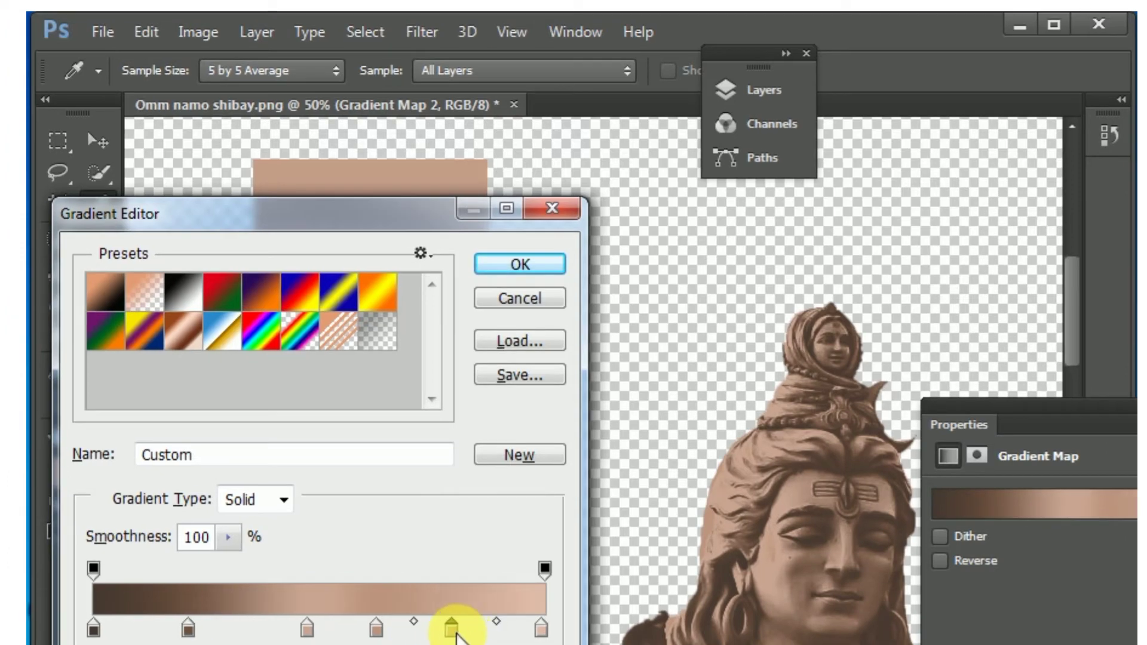
pyautogui.moveTo(308, 625)
pyautogui.mouseDown()
pyautogui.moveTo(273, 625)
pyautogui.moveTo(334, 625)
pyautogui.mouseUp()
pyautogui.moveTo(195, 626); pyautogui.dragTo(162, 622)
# - Set the saturation of the brown 14% stop's color to 45%, keeping the statue in view while adjusting
pyautogui.moveTo(357, 226); pyautogui.dragTo(474, 128)
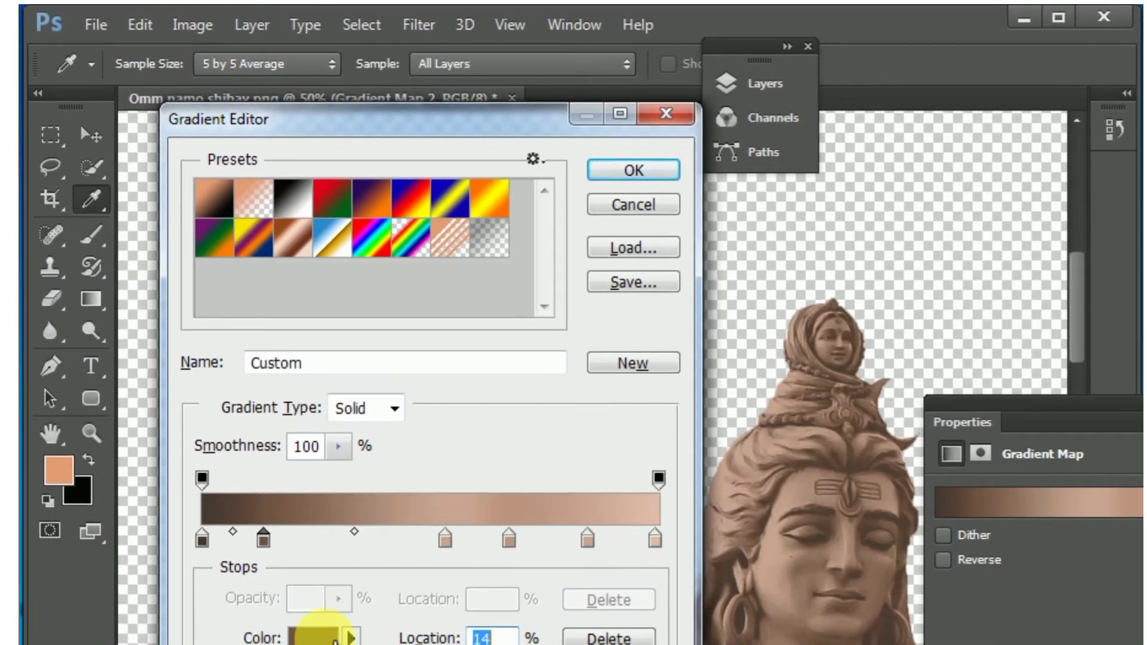
pyautogui.click(327, 639)
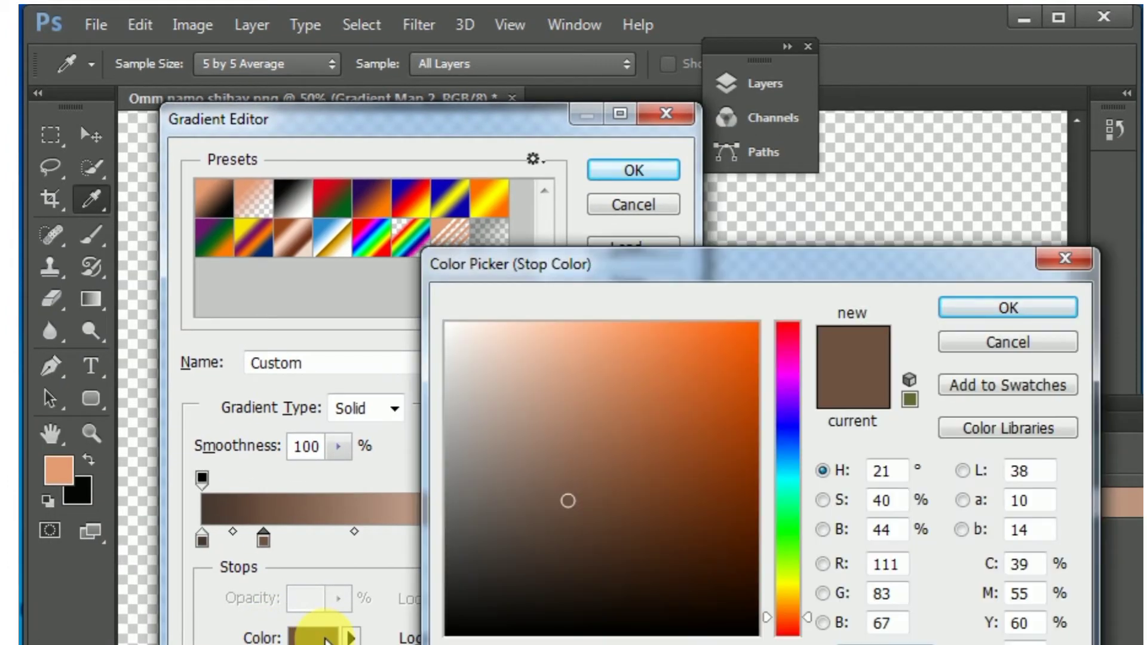
pyautogui.moveTo(817, 272); pyautogui.dragTo(273, 224)
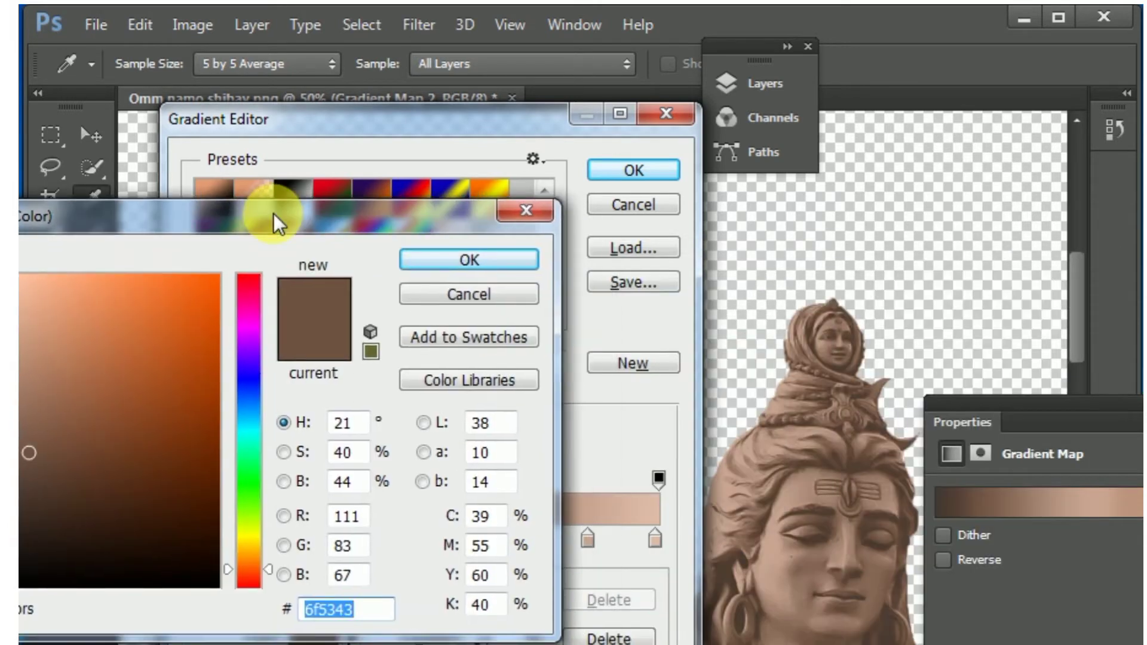
pyautogui.click(285, 453)
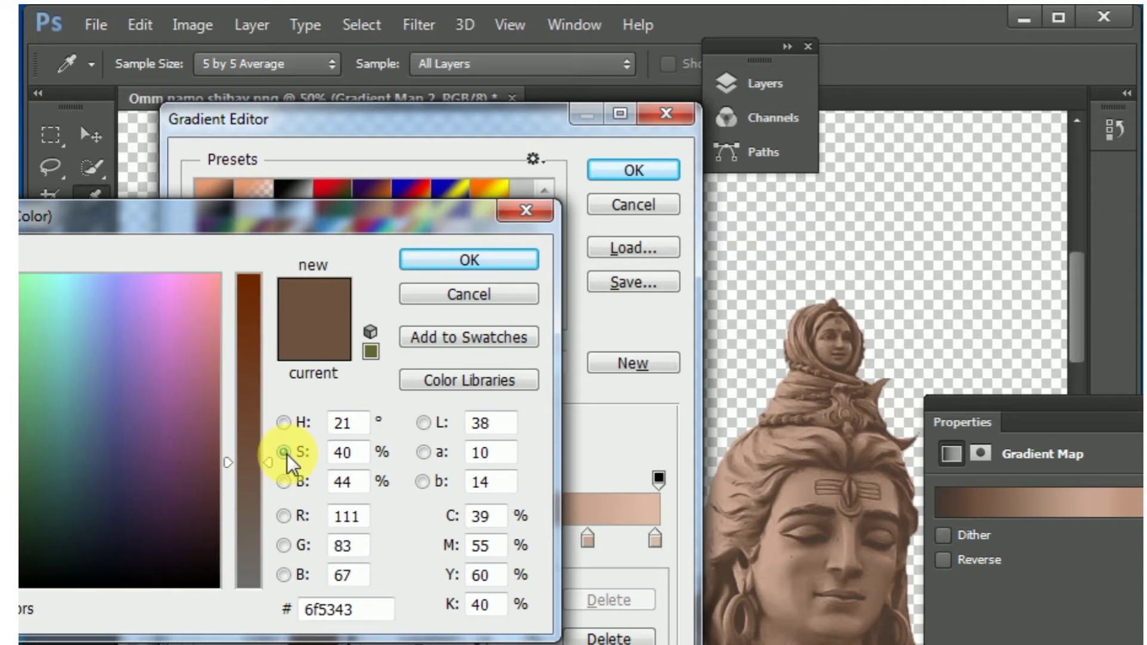
pyautogui.scroll(-4, 256, 434)
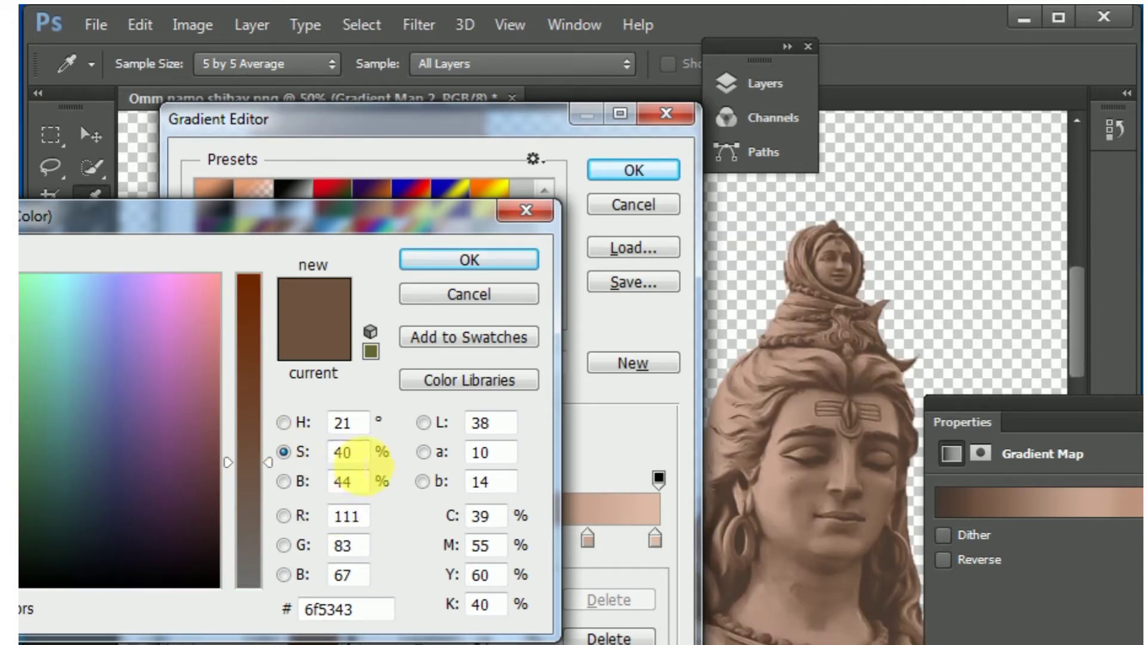
pyautogui.press('Down')
pyautogui.press('Down')
pyautogui.press('Down')
pyautogui.press('Down')
pyautogui.press('Down')
pyautogui.press('Down')
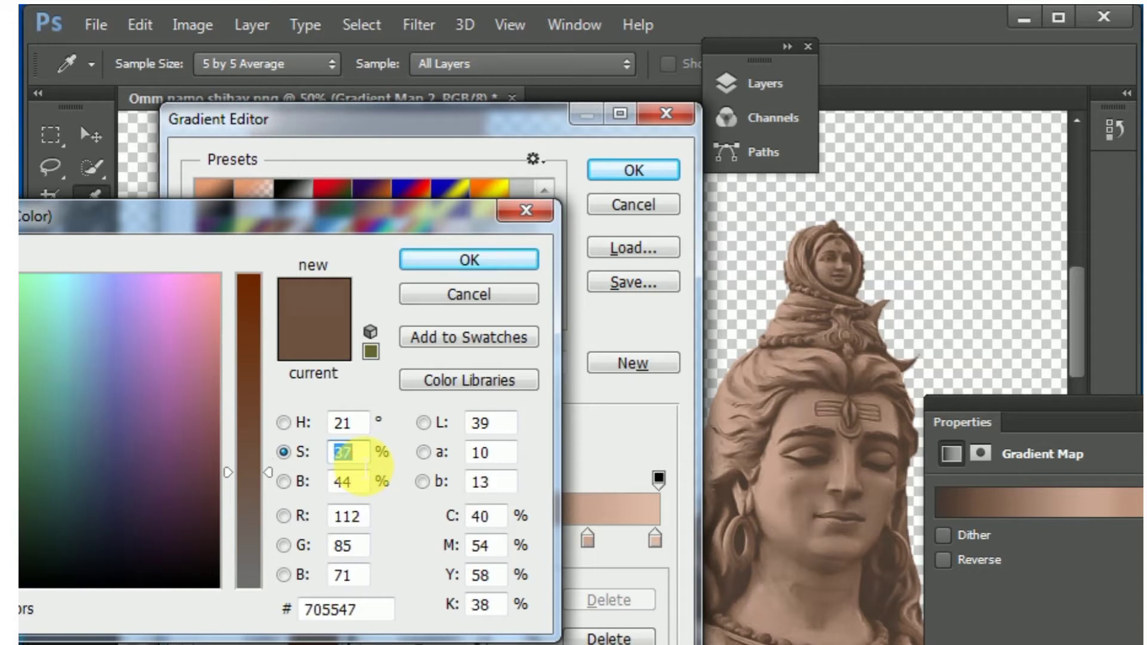
pyautogui.press('Down')
pyautogui.press('Down')
pyautogui.press('Down')
pyautogui.press('Down')
pyautogui.press('Down')
pyautogui.press('Down')
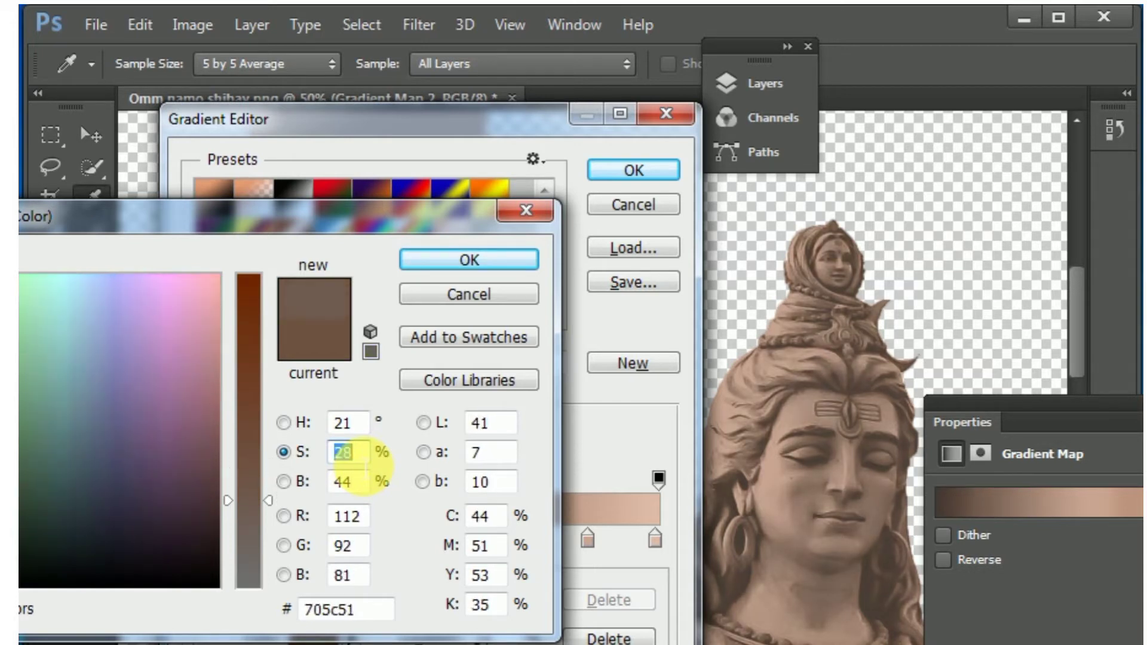
pyautogui.press('Up')
pyautogui.press('Up')
pyautogui.press('Up')
pyautogui.press('Up')
pyautogui.press('Up')
pyautogui.press('Up')
pyautogui.press('Up')
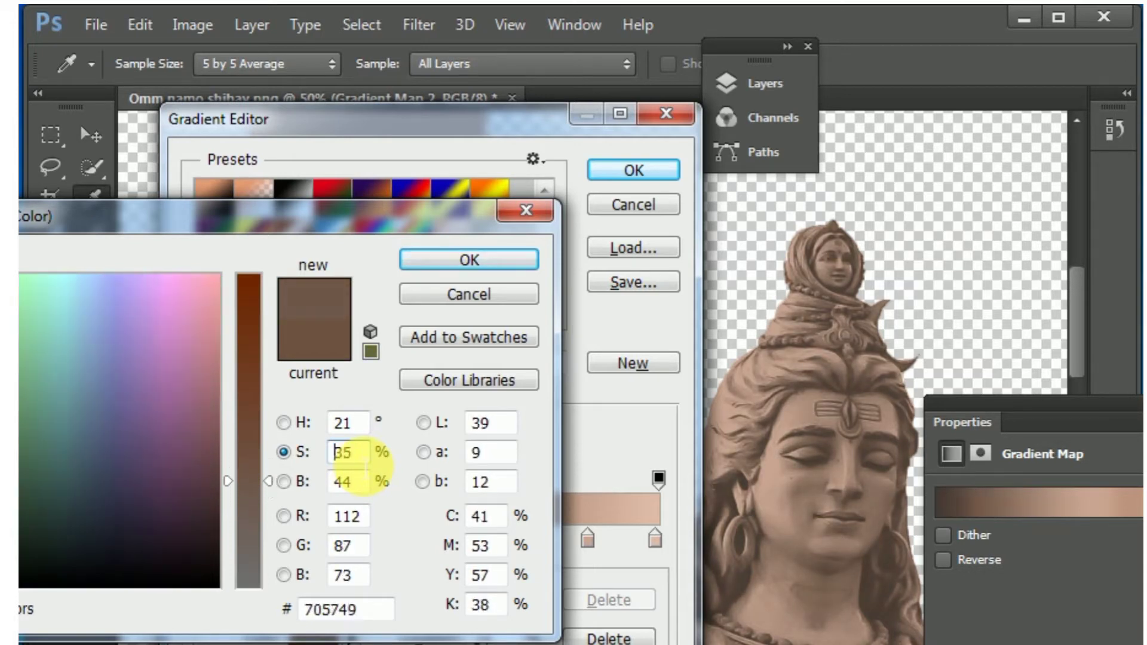
pyautogui.press('Up')
pyautogui.press('Up')
pyautogui.press('Up')
pyautogui.press('Up')
pyautogui.press('Up')
pyautogui.press('Up')
pyautogui.press('Up')
pyautogui.press('Up')
pyautogui.press('Up')
pyautogui.press('Up')
pyautogui.press('Up')
pyautogui.press('Up')
pyautogui.press('Up')
pyautogui.press('Up')
pyautogui.press('Up')
pyautogui.press('Up')
pyautogui.press('Up')
pyautogui.press('Up')
pyautogui.press('Up')
pyautogui.press('Up')
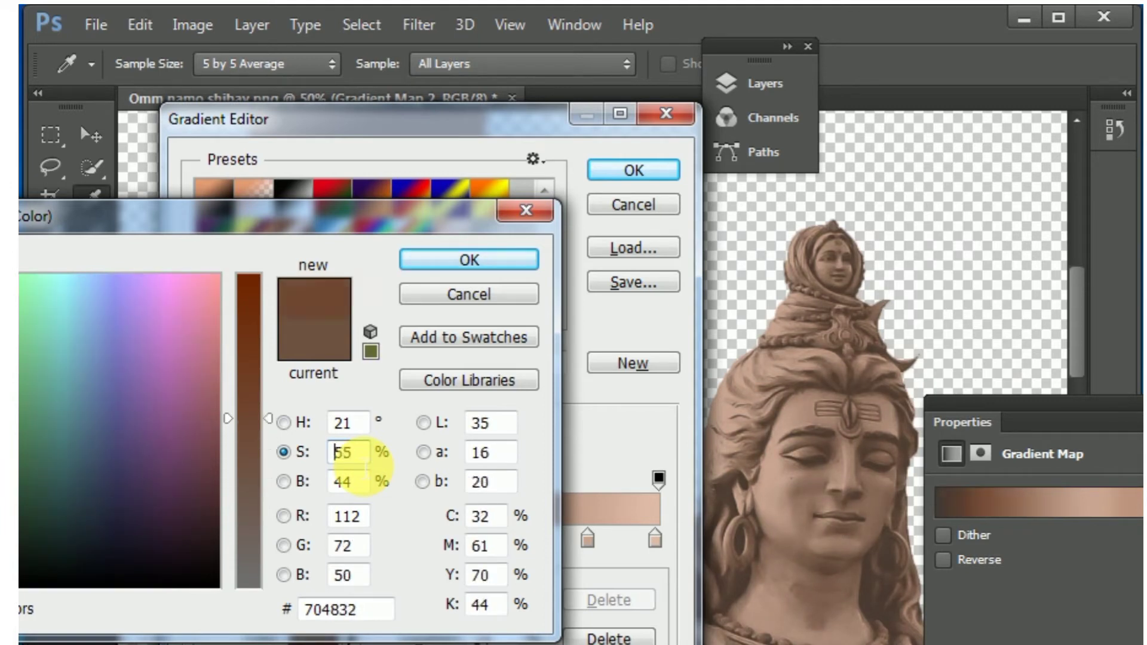
pyautogui.press('Up')
pyautogui.press('Up')
pyautogui.press('Up')
pyautogui.press('Up')
pyautogui.press('Up')
pyautogui.press('Up')
pyautogui.press('Up')
pyautogui.press('Up')
pyautogui.press('Up')
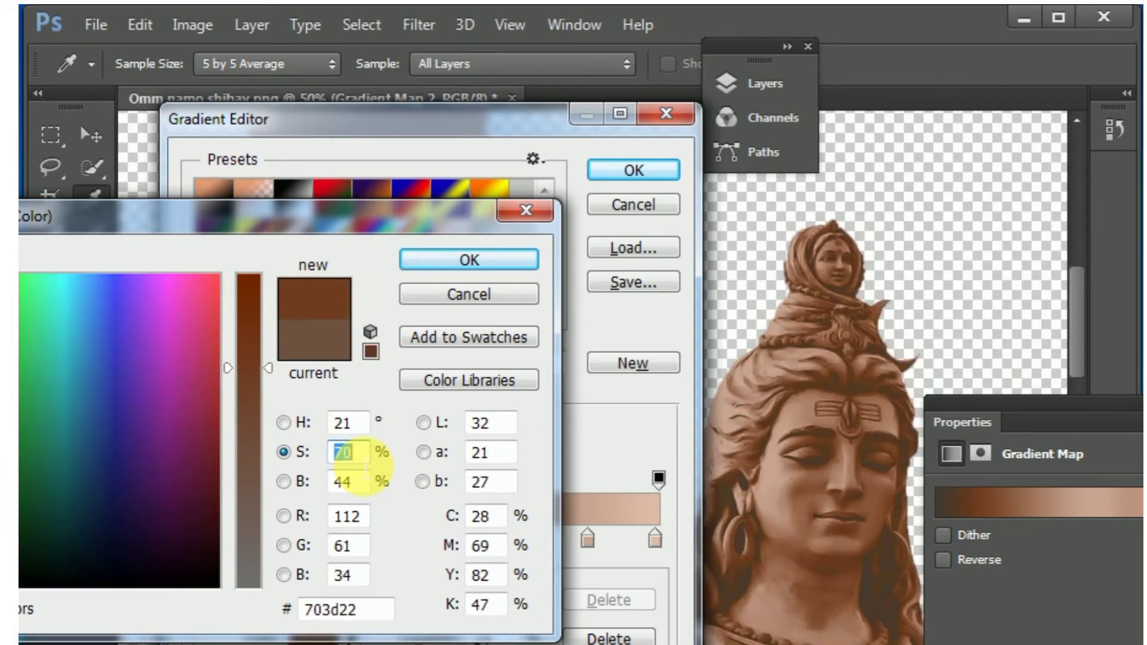
pyautogui.press('Down')
pyautogui.press('Down')
pyautogui.press('Down')
pyautogui.press('Down')
pyautogui.press('Down')
pyautogui.press('Down')
pyautogui.press('Down')
pyautogui.press('Down')
pyautogui.press('Down')
pyautogui.press('Down')
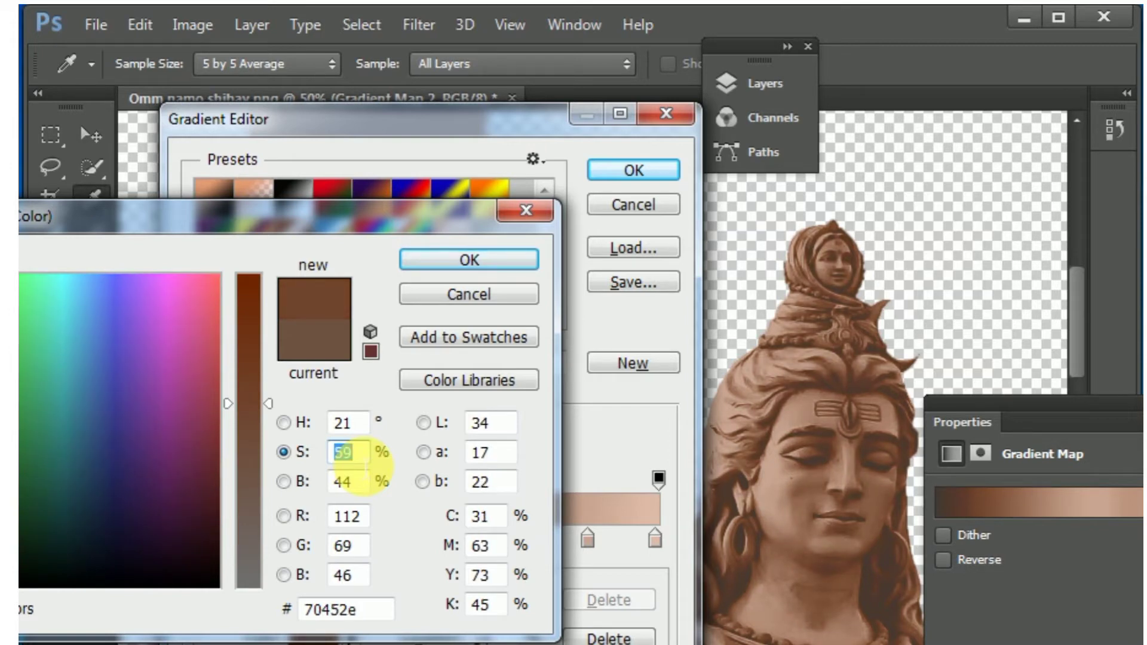
pyautogui.press('Down')
pyautogui.press('Down')
pyautogui.press('Down')
pyautogui.press('Down')
pyautogui.press('Down')
pyautogui.press('Down')
pyautogui.press('Down')
pyautogui.press('Down')
pyautogui.press('Down')
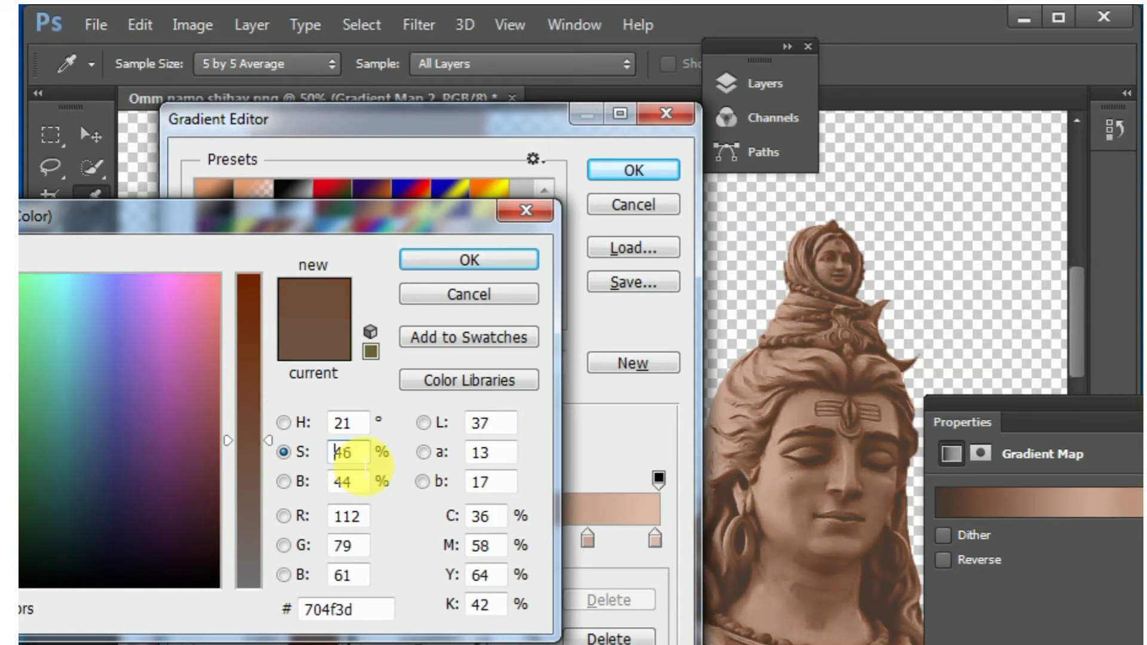
pyautogui.press('Down')
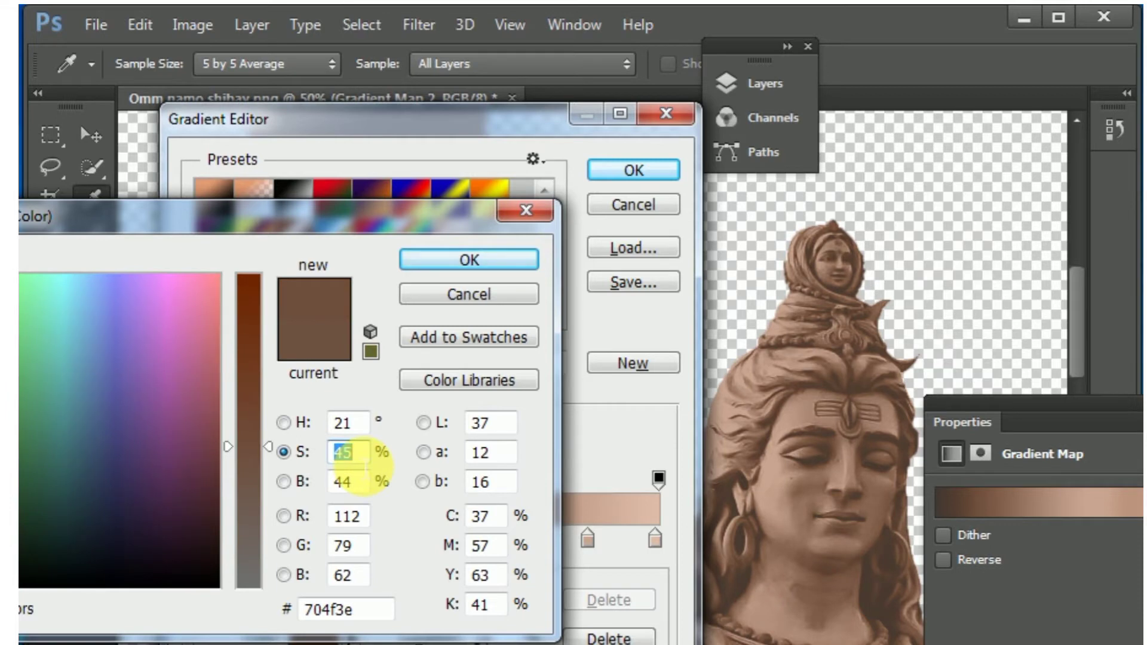
# - Set the brightness of the brown 14% stop's color to 61%, trying darker and lighter values against the statue
pyautogui.click(285, 483)
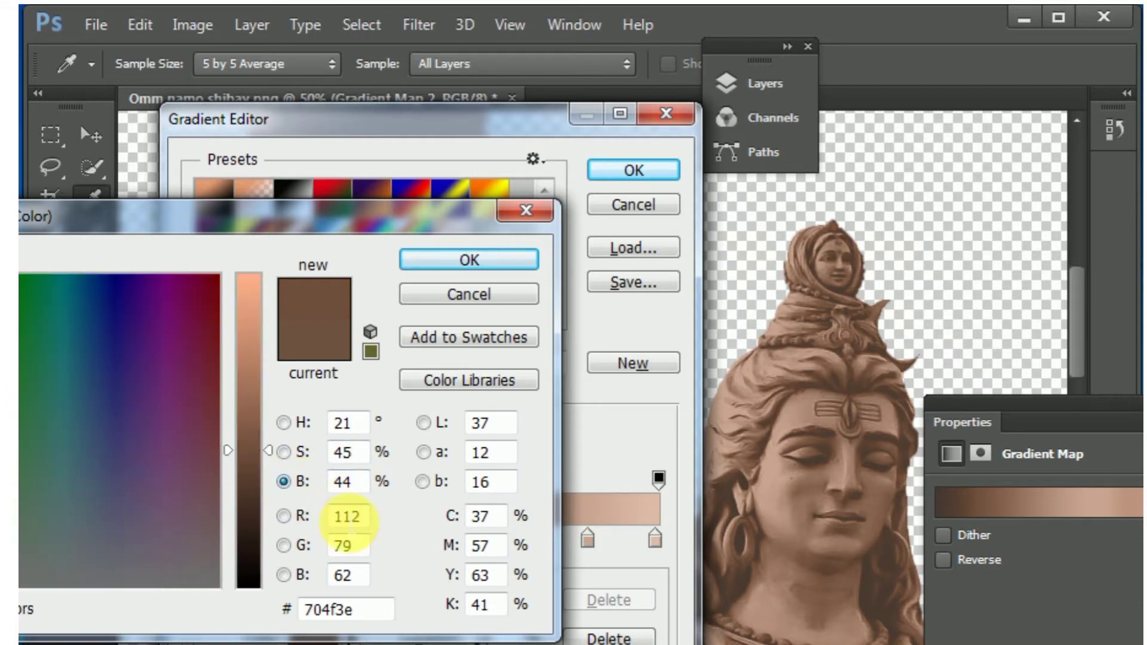
pyautogui.press('Down')
pyautogui.press('Down')
pyautogui.press('Down')
pyautogui.press('Down')
pyautogui.press('Down')
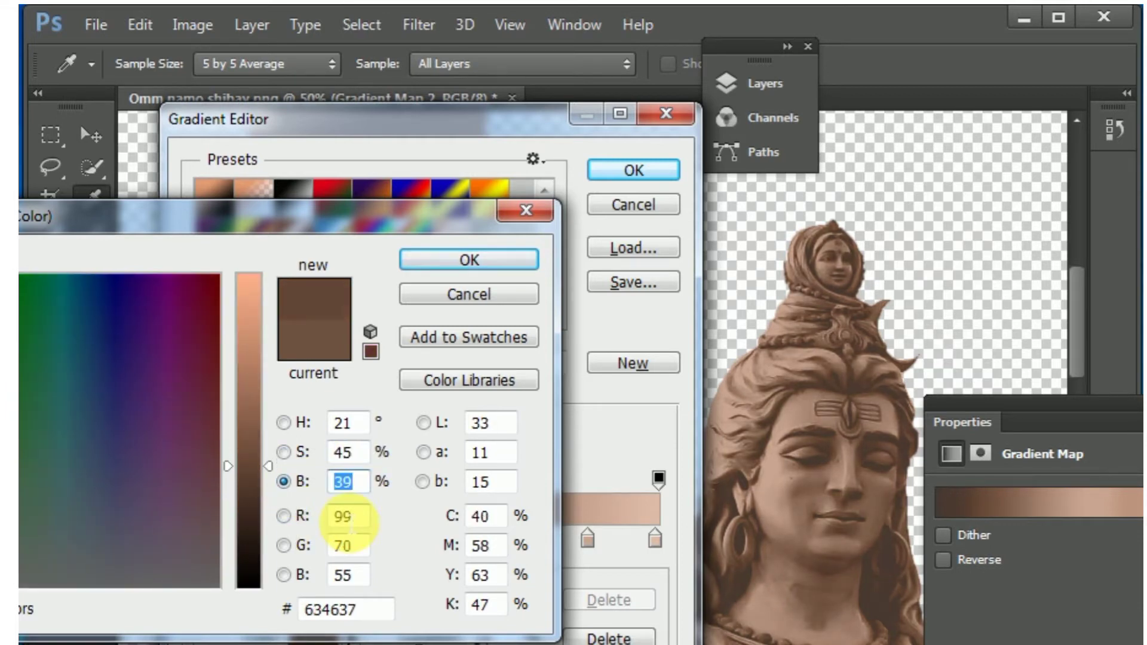
pyautogui.press('Down')
pyautogui.press('Down')
pyautogui.press('Down')
pyautogui.press('Down')
pyautogui.press('Down')
pyautogui.press('Down')
pyautogui.press('Down')
pyautogui.press('Down')
pyautogui.press('Down')
pyautogui.press('Down')
pyautogui.press('Down')
pyautogui.press('Down')
pyautogui.press('Down')
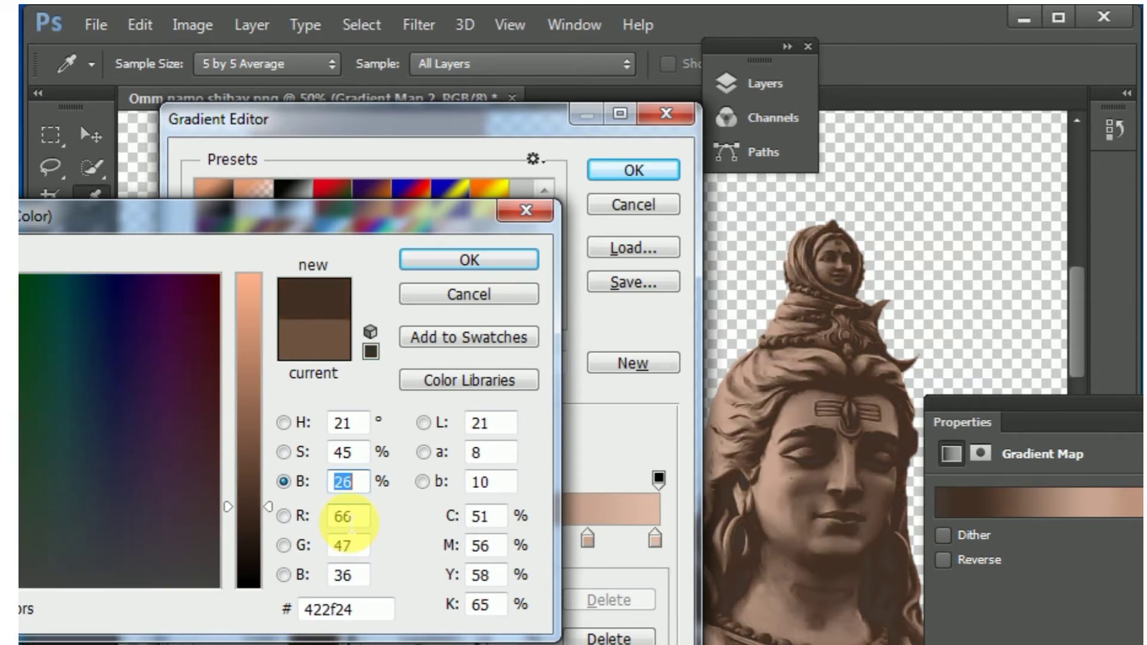
pyautogui.press('Up')
pyautogui.press('Up')
pyautogui.press('Up')
pyautogui.press('Up')
pyautogui.press('Up')
pyautogui.press('Up')
pyautogui.press('Up')
pyautogui.press('Up')
pyautogui.press('Up')
pyautogui.press('Up')
pyautogui.press('Up')
pyautogui.press('Up')
pyautogui.press('Up')
pyautogui.press('Up')
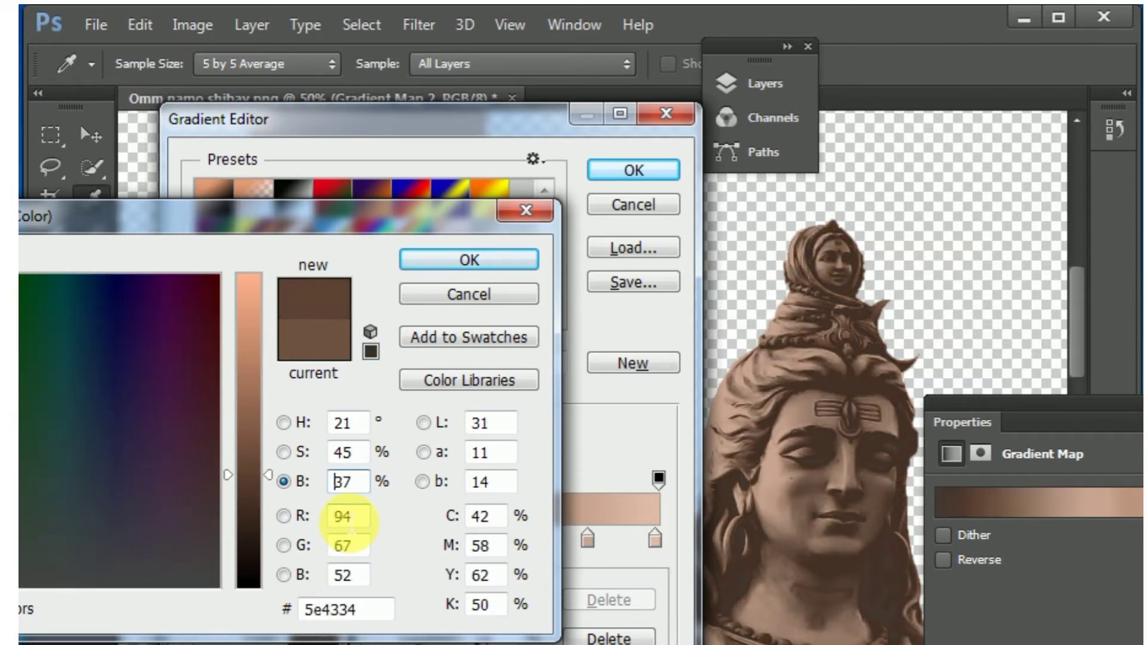
pyautogui.press('Up')
pyautogui.press('Up')
pyautogui.press('Up')
pyautogui.press('Up')
pyautogui.press('Up')
pyautogui.press('Up')
pyautogui.press('Up')
pyautogui.press('Up')
pyautogui.press('Up')
pyautogui.press('Up')
pyautogui.press('Up')
pyautogui.press('Up')
pyautogui.press('Up')
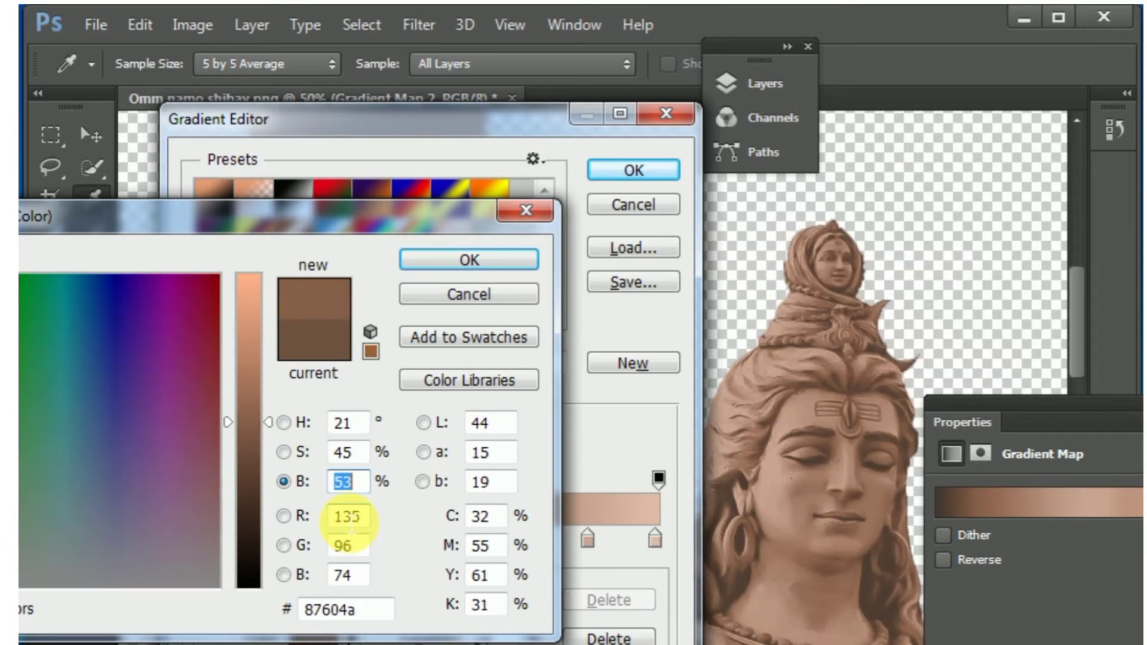
pyautogui.press('Up')
pyautogui.press('Up')
pyautogui.press('Up')
pyautogui.press('Up')
pyautogui.press('Up')
pyautogui.press('Up')
pyautogui.press('Up')
pyautogui.press('Up')
pyautogui.press('Up')
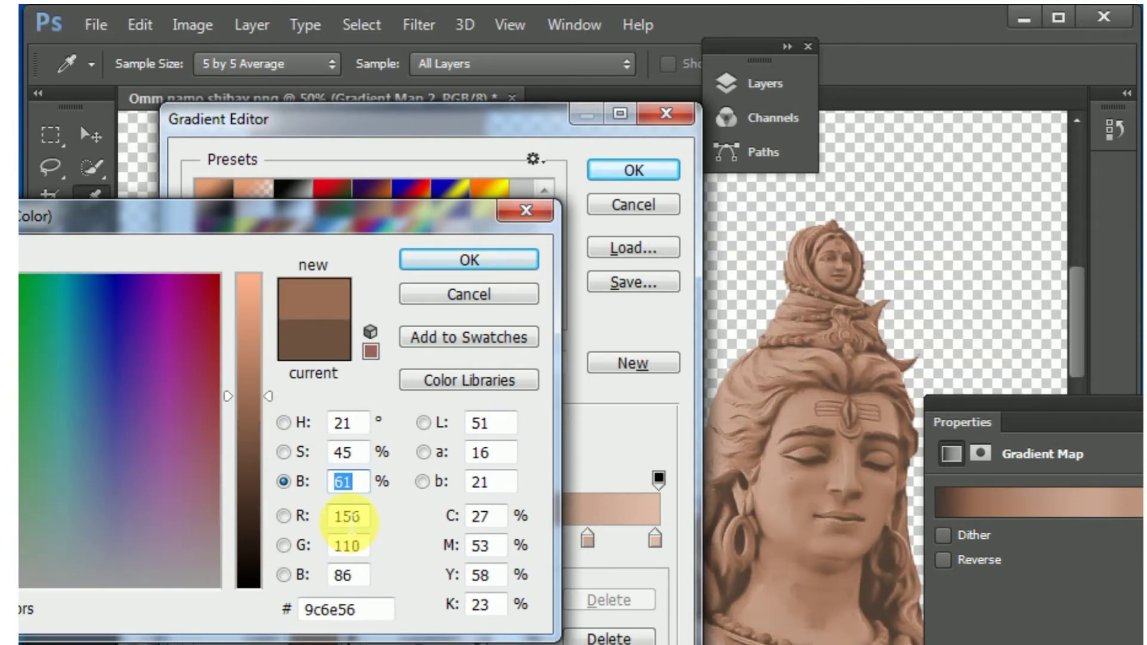
pyautogui.press('Up')
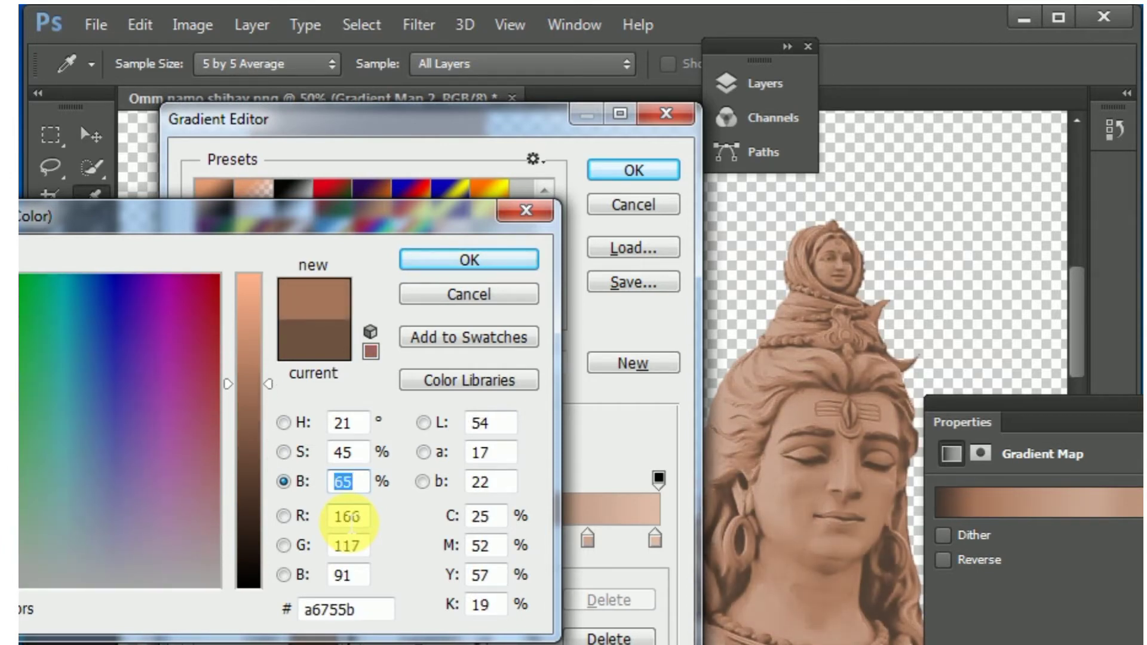
pyautogui.press('Down')
pyautogui.press('Down')
pyautogui.press('Down')
pyautogui.press('Down')
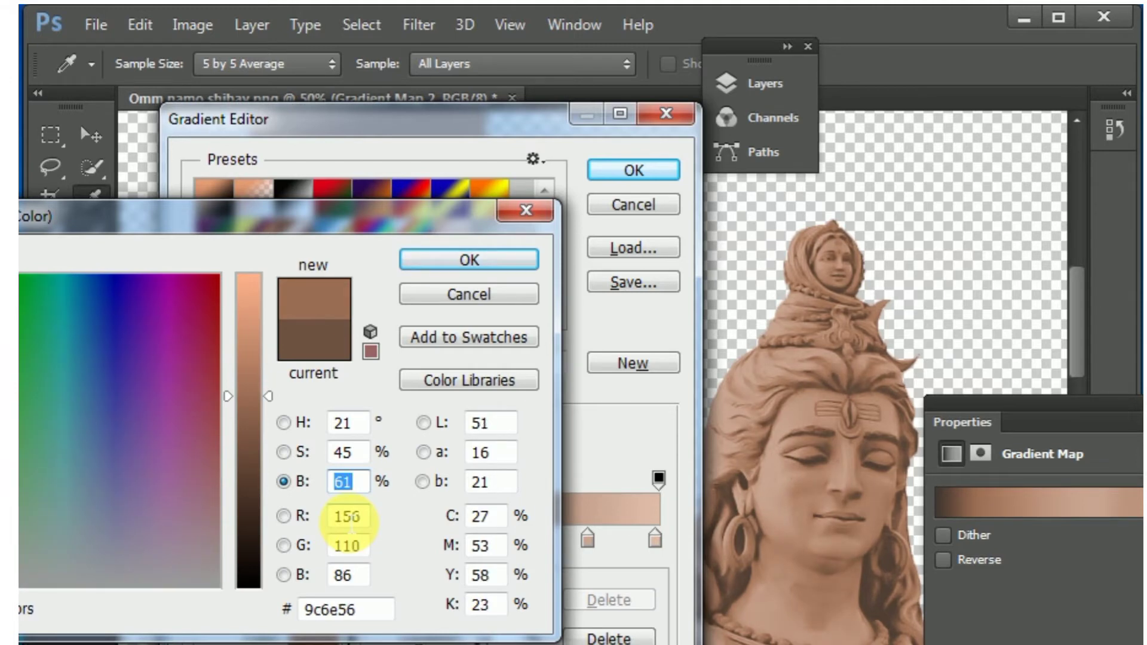
# - Fine-tune the red component of the 14% stop's color to 157, comparing lower and higher values on the statue
pyautogui.click(285, 518)
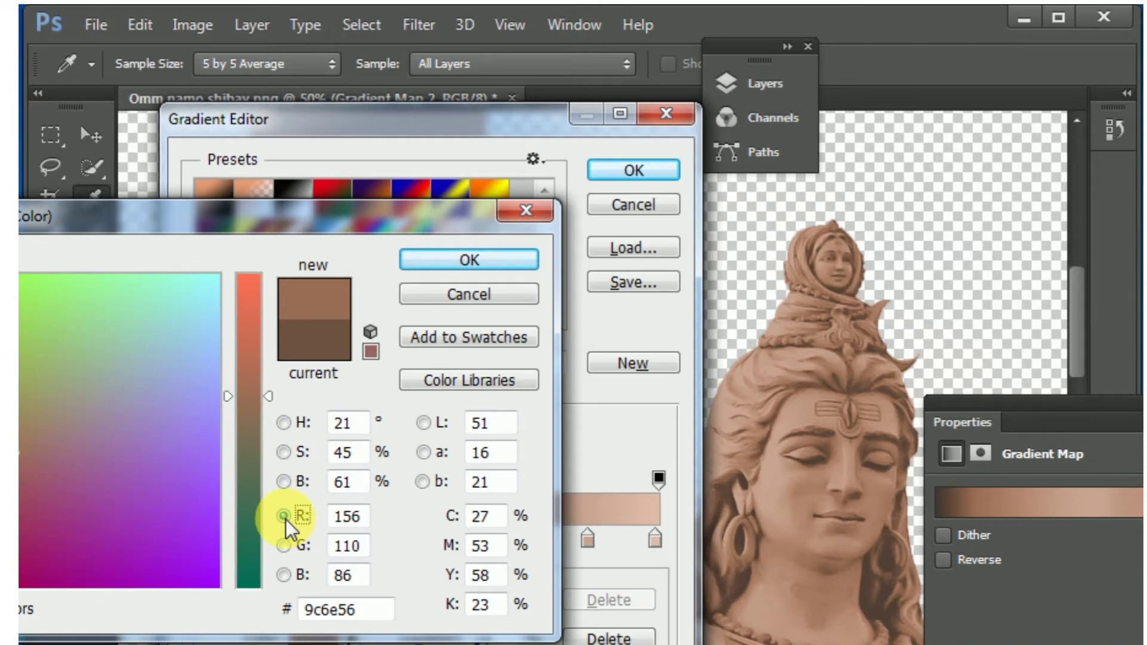
pyautogui.press('Tab')
pyautogui.press('Down')
pyautogui.press('Down')
pyautogui.press('Down')
pyautogui.press('Down')
pyautogui.press('Down')
pyautogui.press('Down')
pyautogui.press('Down')
pyautogui.press('Down')
pyautogui.press('Down')
pyautogui.press('Down')
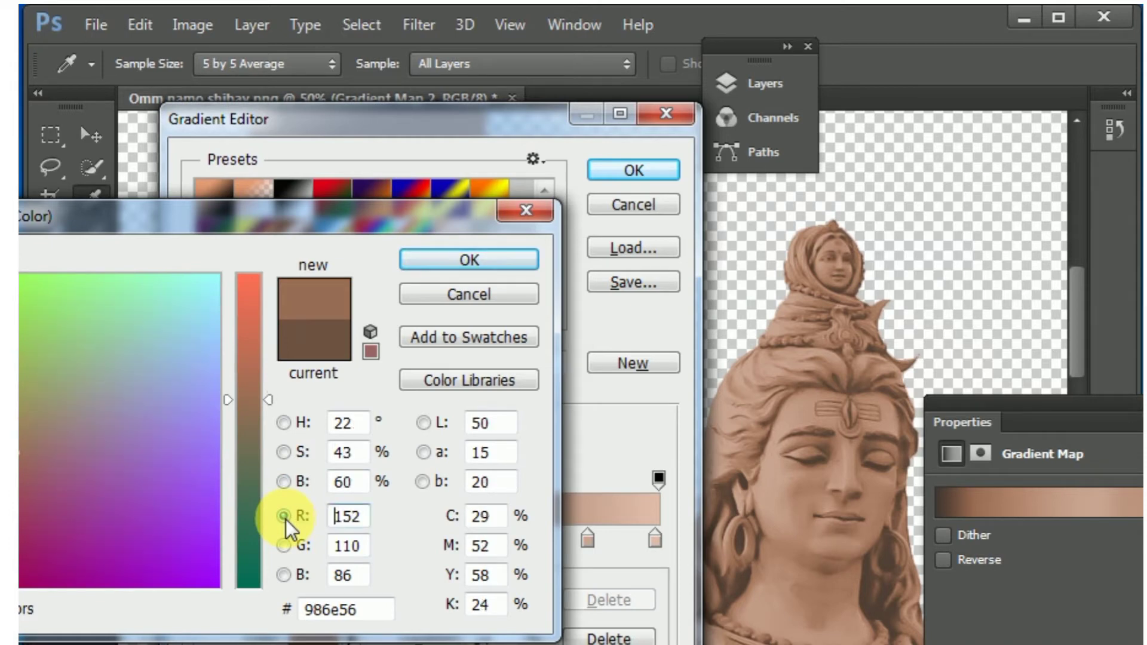
pyautogui.press('Down')
pyautogui.press('Down')
pyautogui.press('Down')
pyautogui.press('Down')
pyautogui.press('Down')
pyautogui.press('Down')
pyautogui.press('Down')
pyautogui.press('Down')
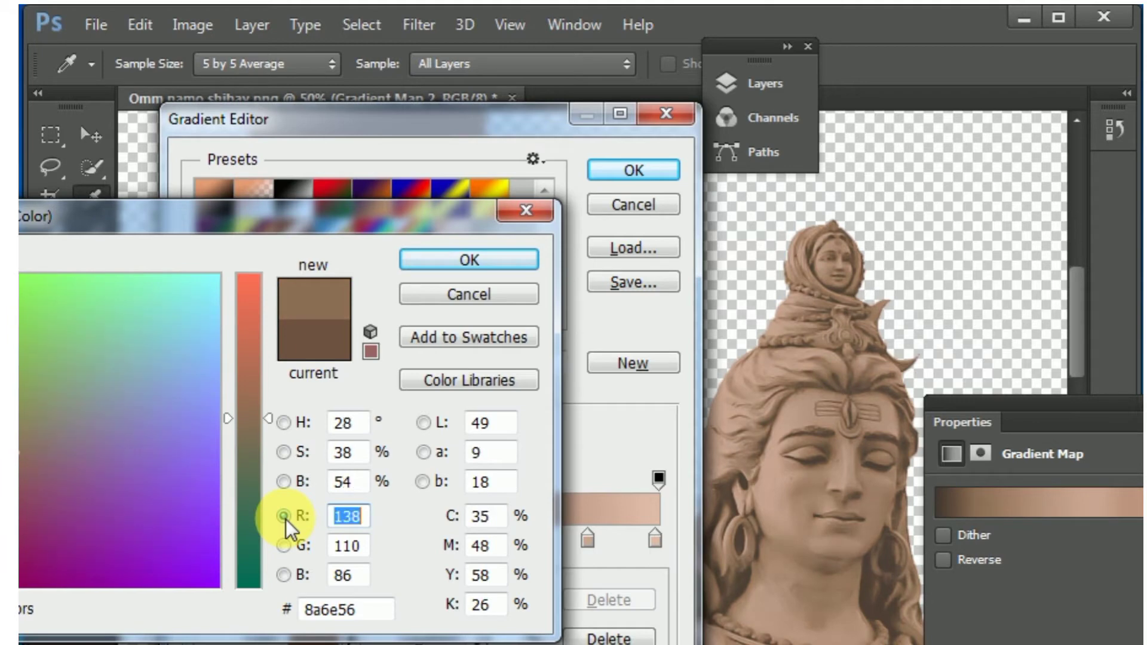
pyautogui.press('Up')
pyautogui.press('Up')
pyautogui.press('Up')
pyautogui.press('Up')
pyautogui.press('Up')
pyautogui.press('Up')
pyautogui.press('Up')
pyautogui.press('Up')
pyautogui.press('Up')
pyautogui.press('Up')
pyautogui.press('Up')
pyautogui.press('Up')
pyautogui.press('Up')
pyautogui.press('Up')
pyautogui.press('Up')
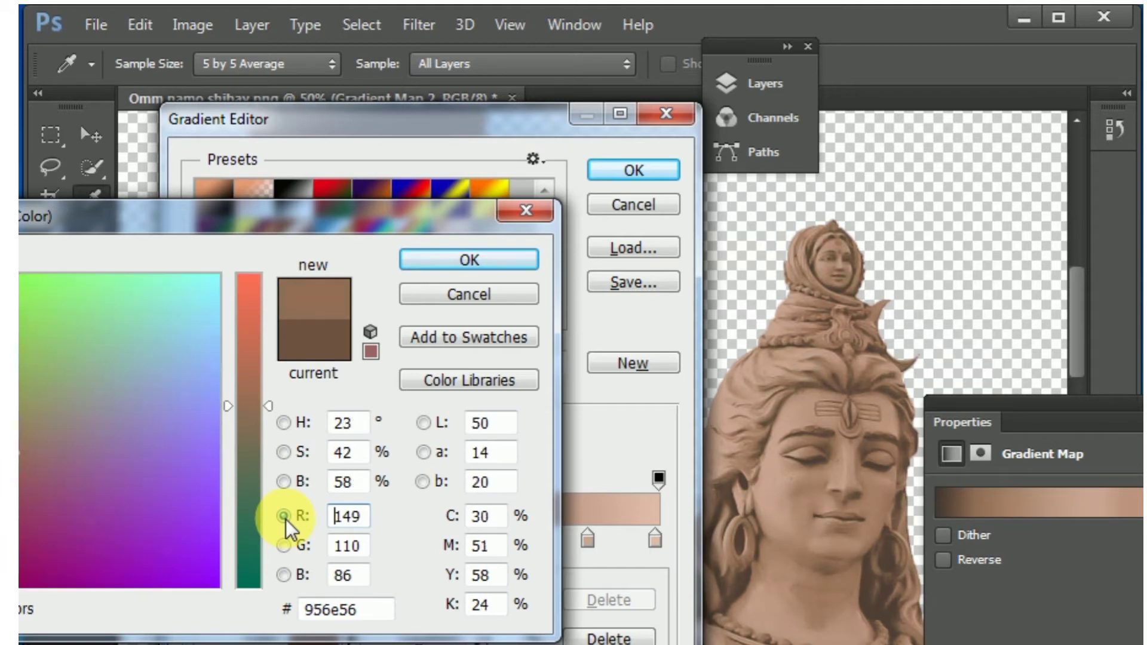
pyautogui.press('Up')
pyautogui.press('Up')
pyautogui.press('Up')
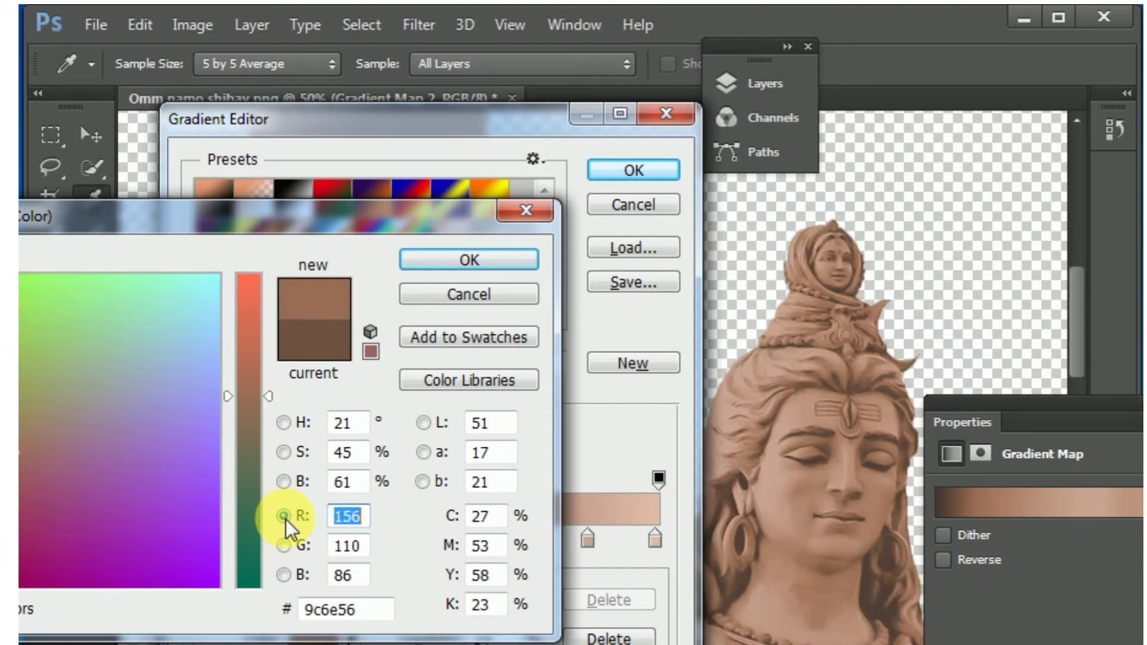
pyautogui.press('Up')
pyautogui.press('Up')
pyautogui.press('Up')
pyautogui.press('Up')
pyautogui.press('Down')
pyautogui.press('Down')
pyautogui.press('Down')
pyautogui.press('Down')
pyautogui.press('Down')
pyautogui.press('Down')
pyautogui.press('Down')
pyautogui.press('Down')
pyautogui.press('Down')
pyautogui.press('Down')
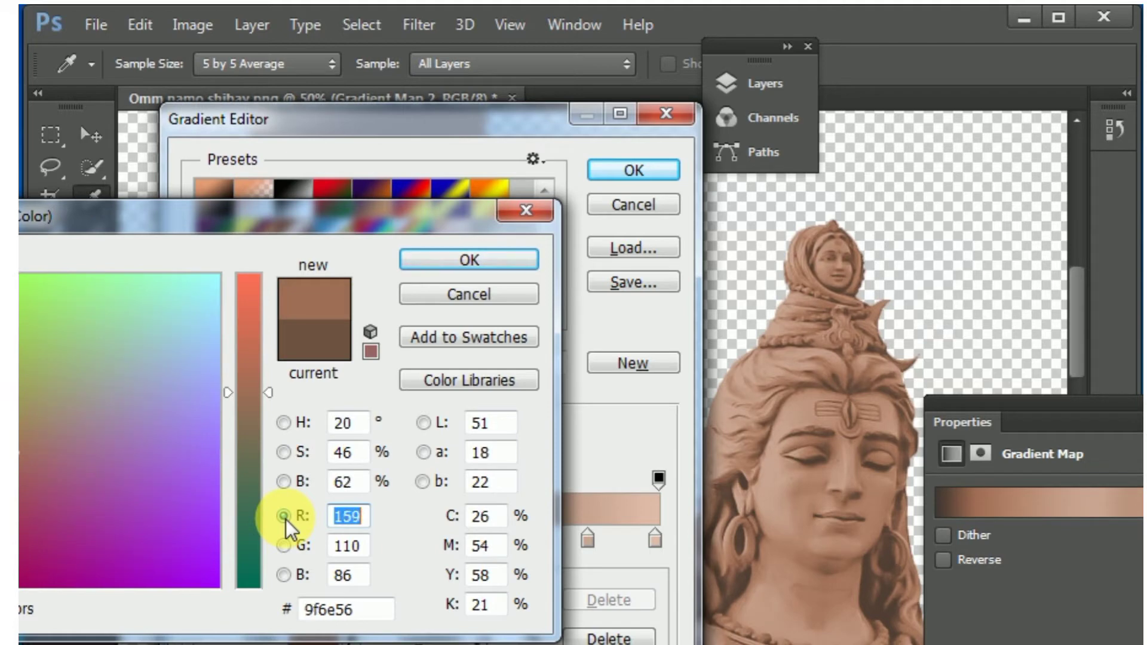
pyautogui.press('Down')
pyautogui.press('Down')
pyautogui.press('Down')
pyautogui.press('Down')
pyautogui.press('Down')
pyautogui.press('Down')
pyautogui.press('Down')
pyautogui.press('Down')
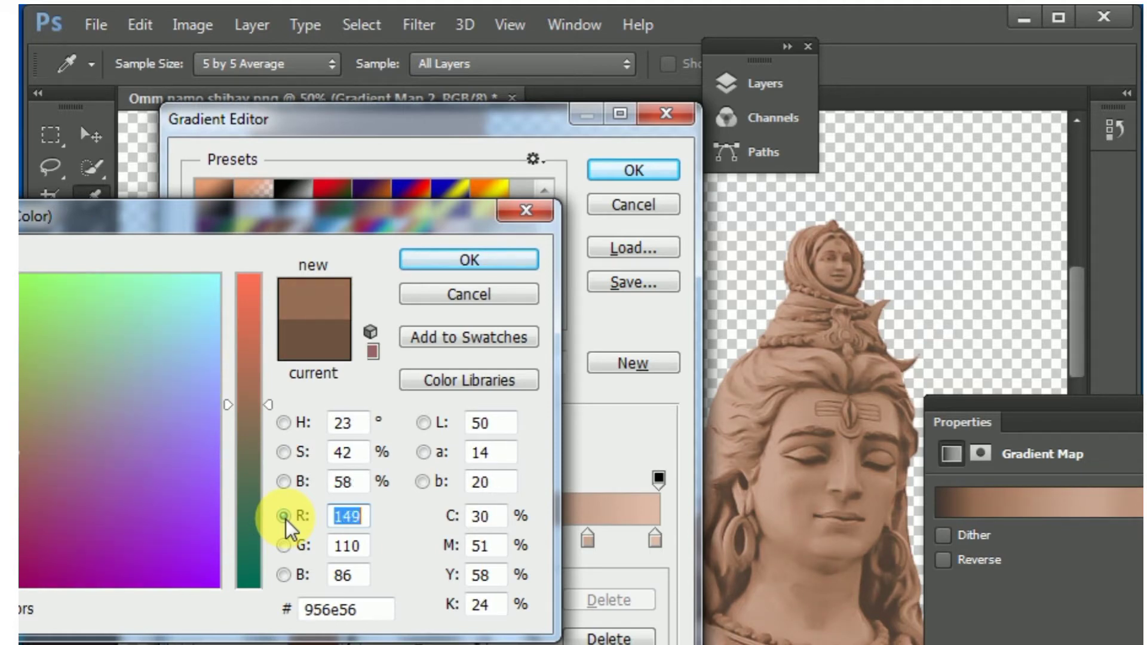
pyautogui.press('Up')
pyautogui.press('Up')
pyautogui.press('Up')
pyautogui.press('Up')
pyautogui.press('Up')
pyautogui.press('Up')
pyautogui.press('Up')
pyautogui.press('Up')
pyautogui.press('Up')
pyautogui.press('Up')
pyautogui.press('Up')
pyautogui.press('Up')
pyautogui.press('Up')
pyautogui.press('Up')
pyautogui.press('Up')
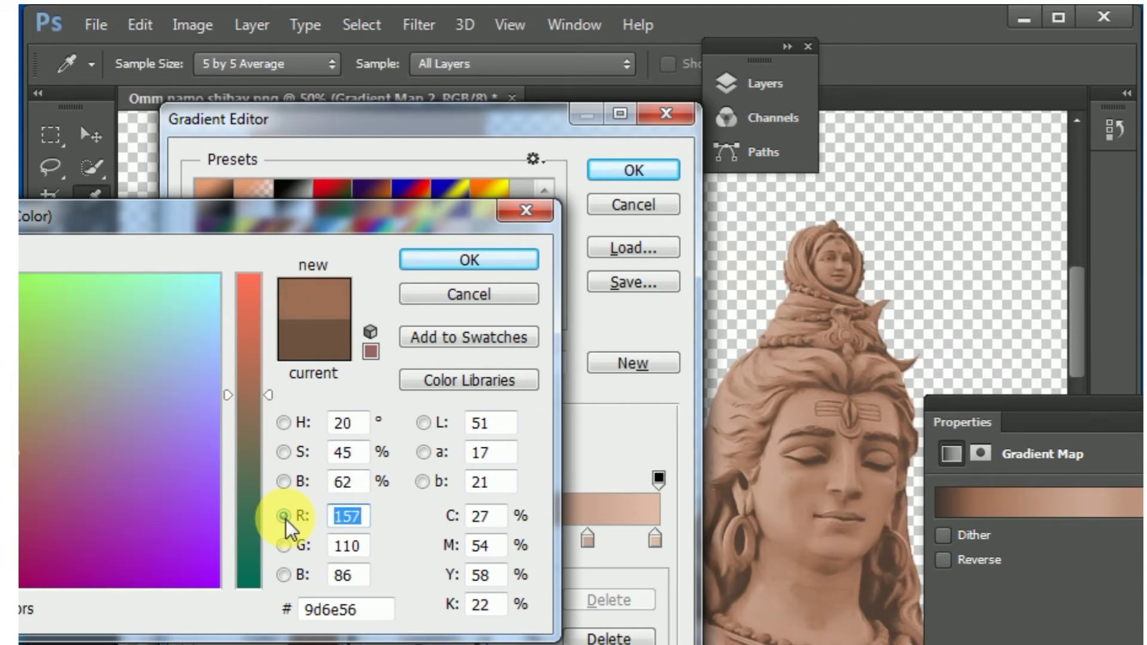
# - Fine-tune the green component of the 14% stop's color to 101, comparing lower and higher values on the statue, and apply the gradient
pyautogui.click(283, 546)
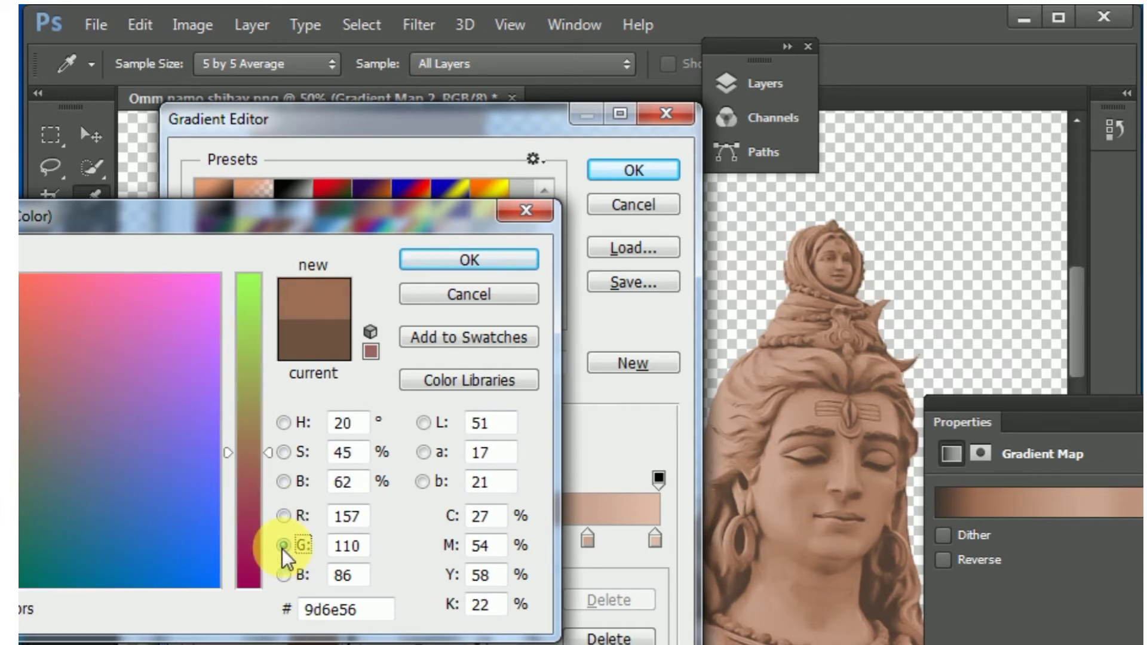
pyautogui.press('Tab')
pyautogui.press('Down')
pyautogui.press('Down')
pyautogui.press('Down')
pyautogui.press('Down')
pyautogui.press('Down')
pyautogui.press('Down')
pyautogui.press('Down')
pyautogui.press('Down')
pyautogui.press('Down')
pyautogui.press('Down')
pyautogui.press('Down')
pyautogui.press('Down')
pyautogui.press('Down')
pyautogui.press('Down')
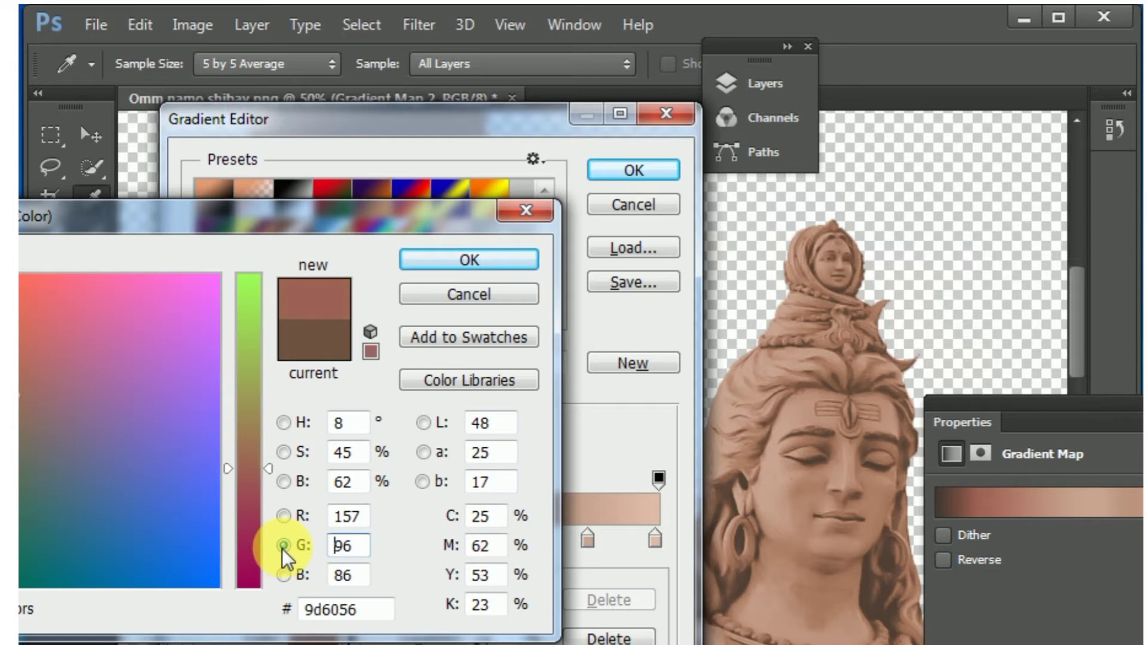
pyautogui.press('Down')
pyautogui.press('Down')
pyautogui.press('Down')
pyautogui.press('Down')
pyautogui.press('Down')
pyautogui.press('Down')
pyautogui.press('Down')
pyautogui.press('Down')
pyautogui.press('Down')
pyautogui.press('Down')
pyautogui.press('Down')
pyautogui.press('Down')
pyautogui.press('Down')
pyautogui.press('Down')
pyautogui.press('Down')
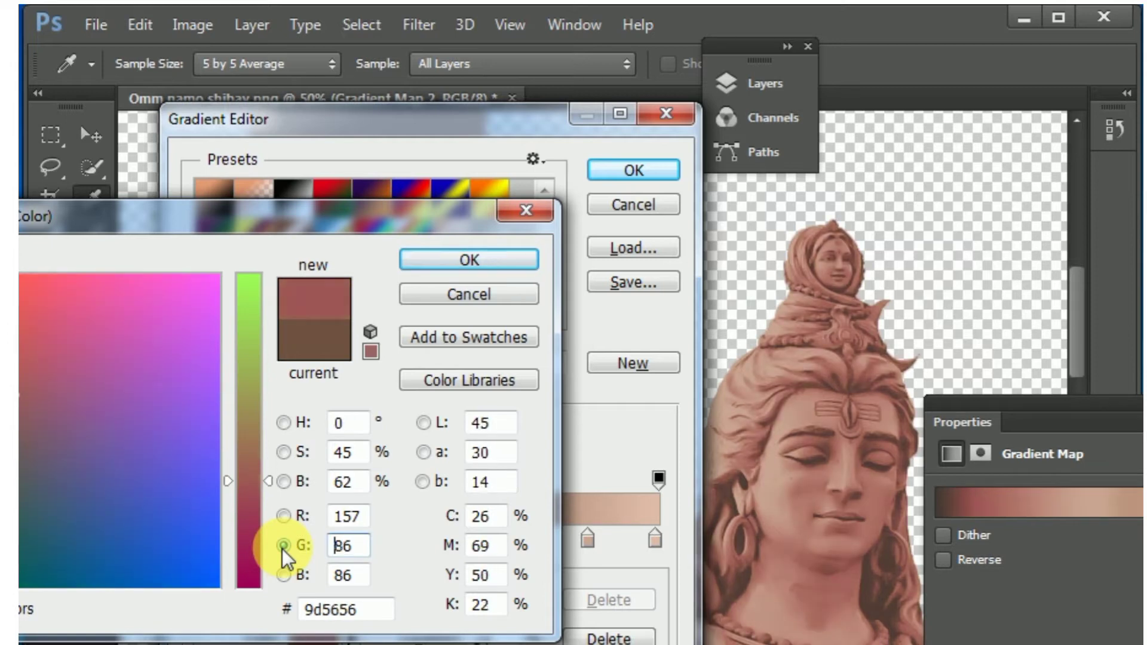
pyautogui.press('Up')
pyautogui.press('Up')
pyautogui.press('Up')
pyautogui.press('Up')
pyautogui.press('Up')
pyautogui.press('Up')
pyautogui.press('Up')
pyautogui.press('Up')
pyautogui.press('Up')
pyautogui.press('Up')
pyautogui.press('Up')
pyautogui.press('Up')
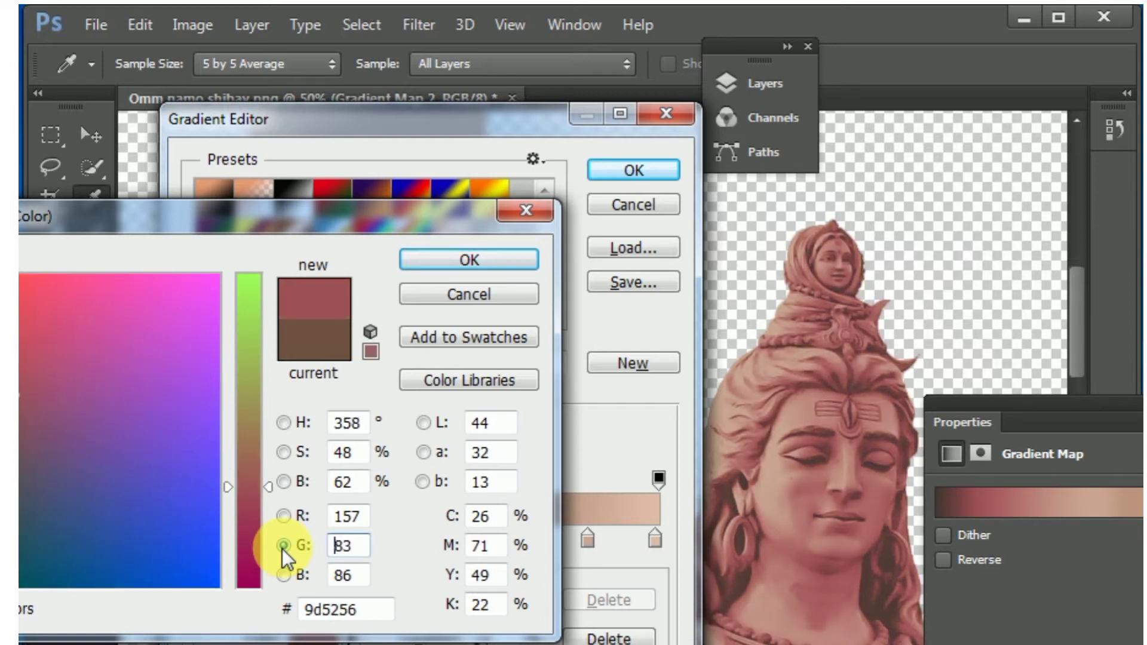
pyautogui.press('Up')
pyautogui.press('Up')
pyautogui.press('Up')
pyautogui.press('Up')
pyautogui.press('Up')
pyautogui.press('Up')
pyautogui.press('Up')
pyautogui.press('Up')
pyautogui.press('Up')
pyautogui.press('Up')
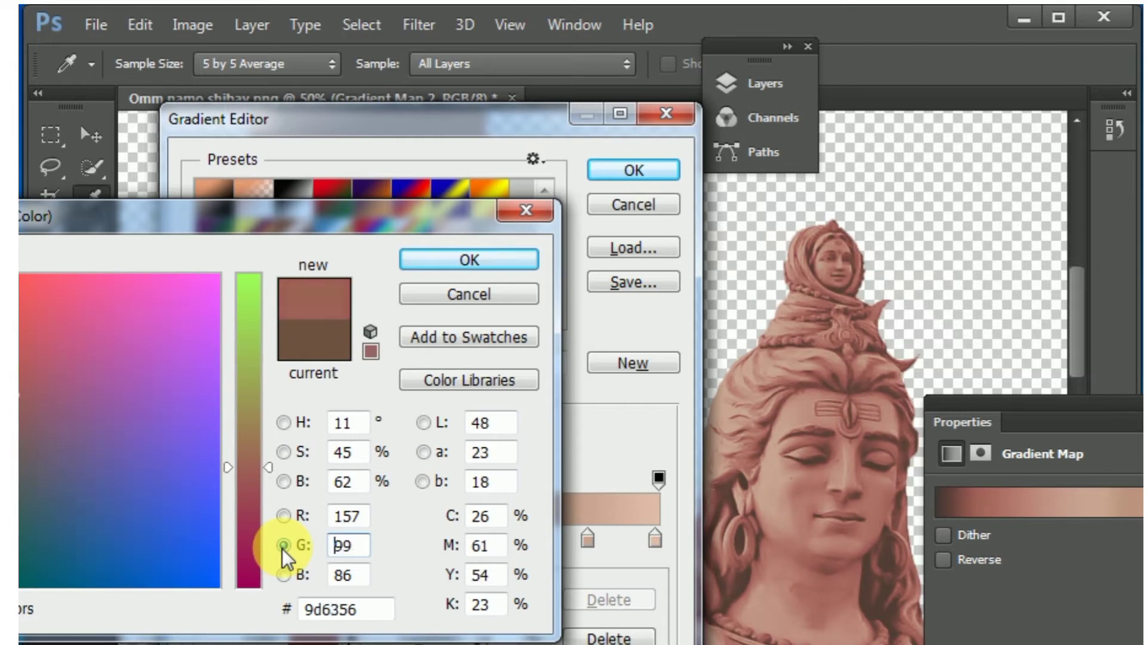
pyautogui.press('Down')
pyautogui.press('Down')
pyautogui.press('Down')
pyautogui.press('Down')
pyautogui.press('Down')
pyautogui.press('Down')
pyautogui.press('Down')
pyautogui.press('Down')
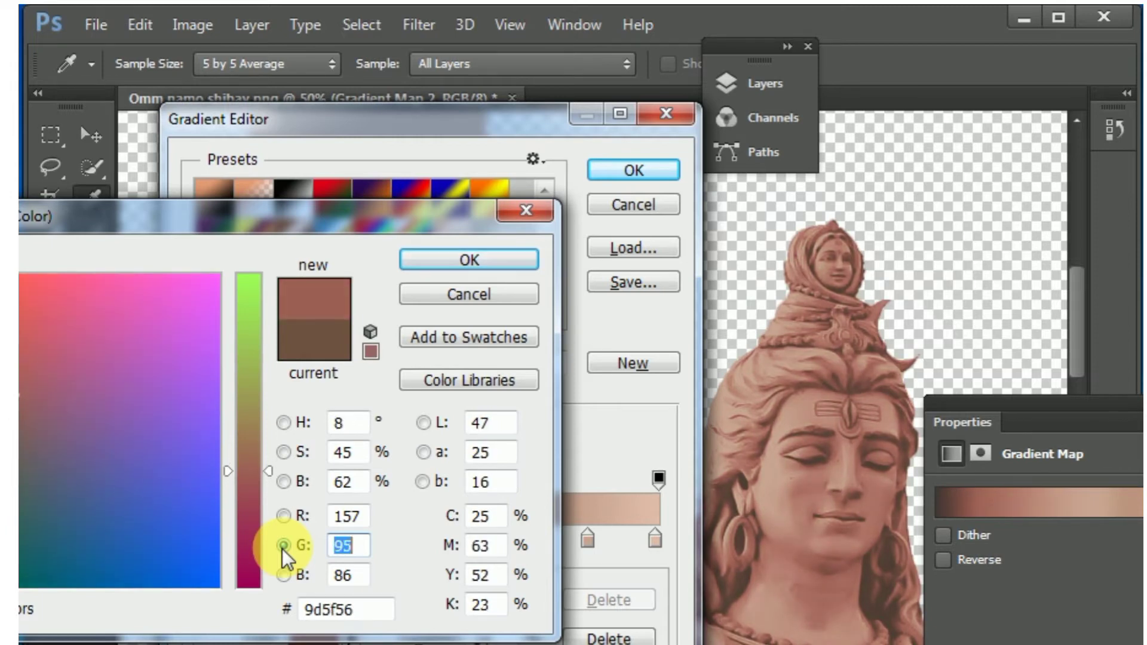
pyautogui.click(280, 577)
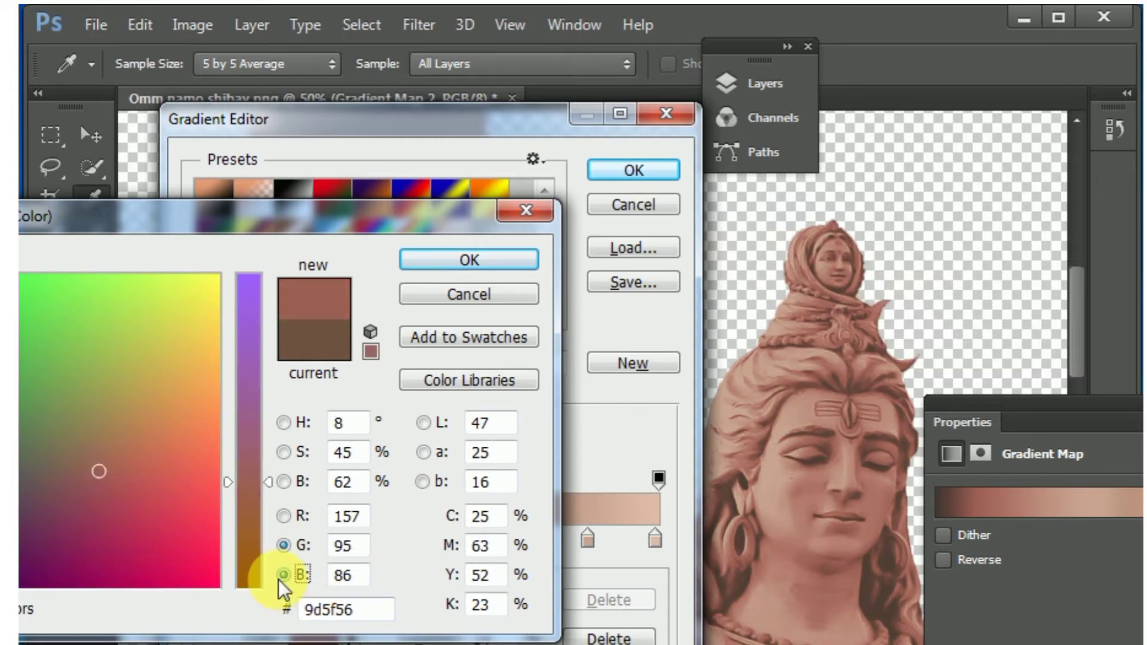
pyautogui.hotkey('shift', 'Tab')
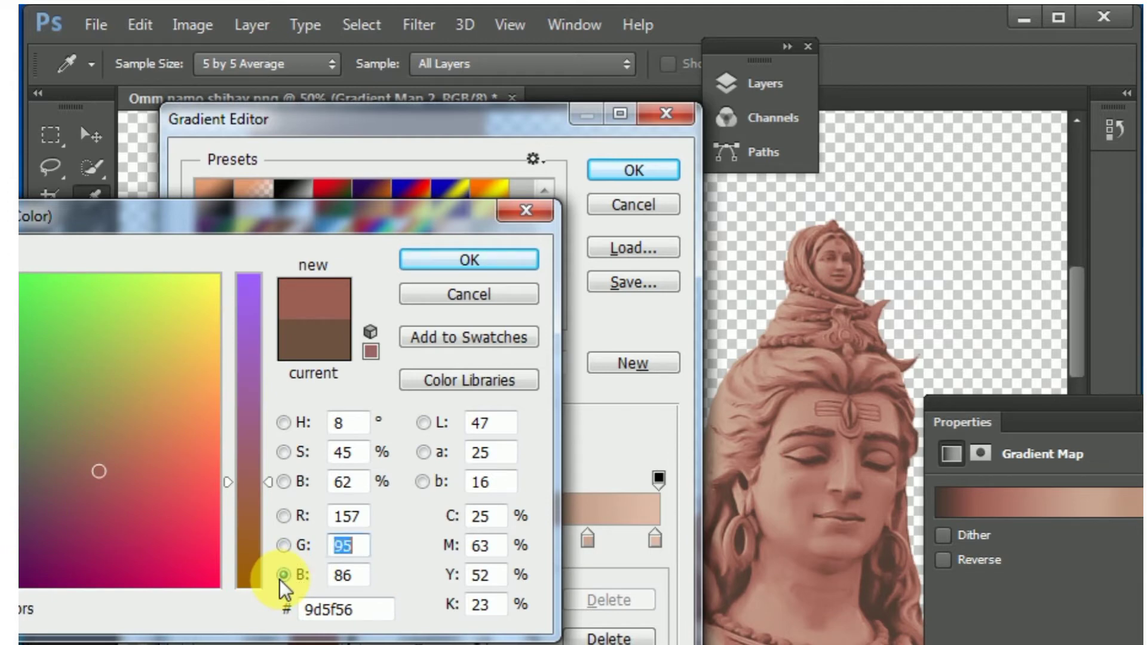
pyautogui.press('Up')
pyautogui.press('Up')
pyautogui.press('Up')
pyautogui.press('Up')
pyautogui.press('Up')
pyautogui.press('Up')
pyautogui.press('Up')
pyautogui.press('Up')
pyautogui.press('Up')
pyautogui.press('Up')
pyautogui.press('Up')
pyautogui.press('Up')
pyautogui.press('Up')
pyautogui.press('Up')
pyautogui.press('Up')
pyautogui.press('Up')
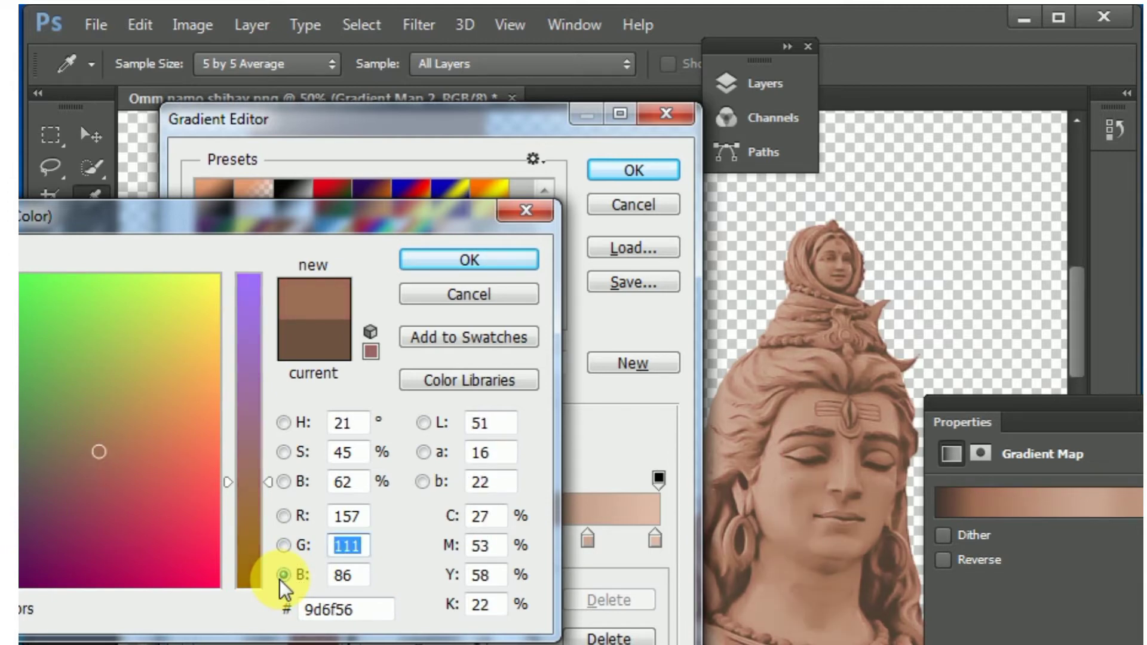
pyautogui.press('Down')
pyautogui.press('Down')
pyautogui.press('Down')
pyautogui.press('Down')
pyautogui.press('Down')
pyautogui.press('Down')
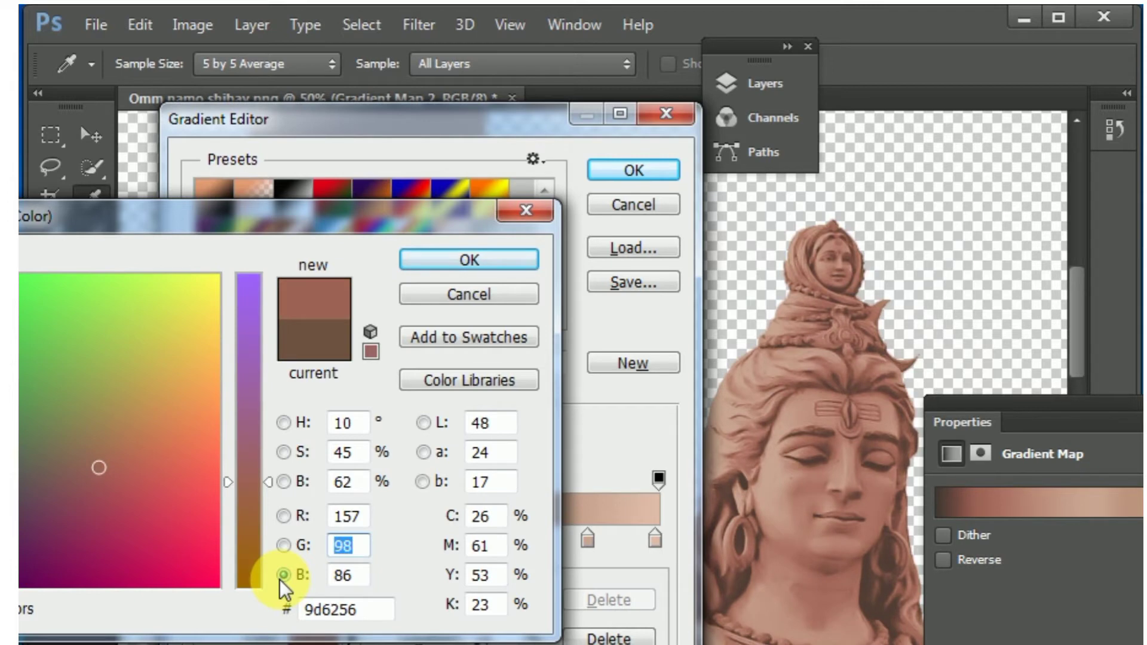
pyautogui.press('Down')
pyautogui.press('Down')
pyautogui.press('Down')
pyautogui.press('Down')
pyautogui.press('Down')
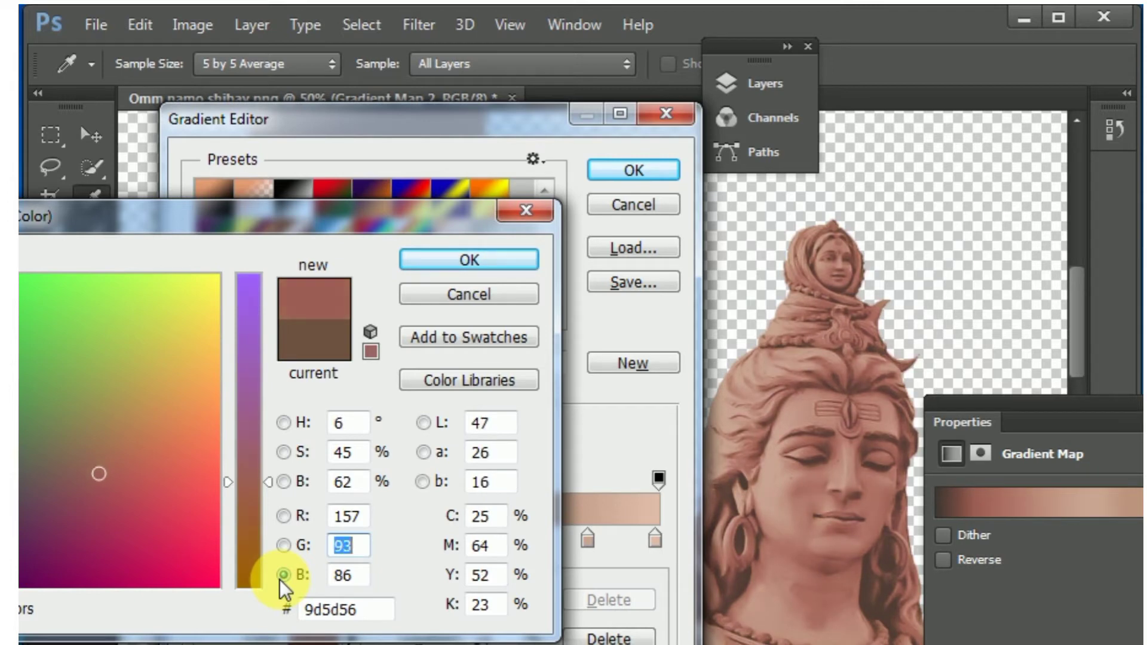
pyautogui.press('Down')
pyautogui.press('Down')
pyautogui.press('Down')
pyautogui.press('Down')
pyautogui.press('Down')
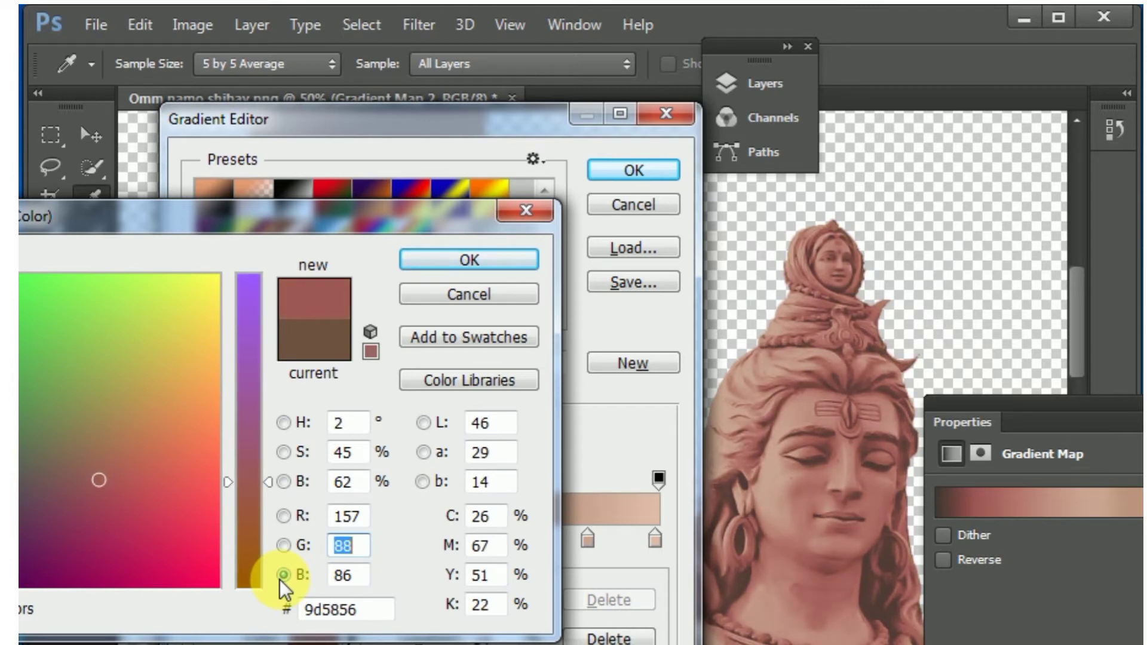
pyautogui.press('Up')
pyautogui.press('Up')
pyautogui.press('Up')
pyautogui.press('Up')
pyautogui.press('Up')
pyautogui.press('Up')
pyautogui.press('Up')
pyautogui.press('Up')
pyautogui.press('Up')
pyautogui.press('Up')
pyautogui.press('Up')
pyautogui.press('Up')
pyautogui.press('Up')
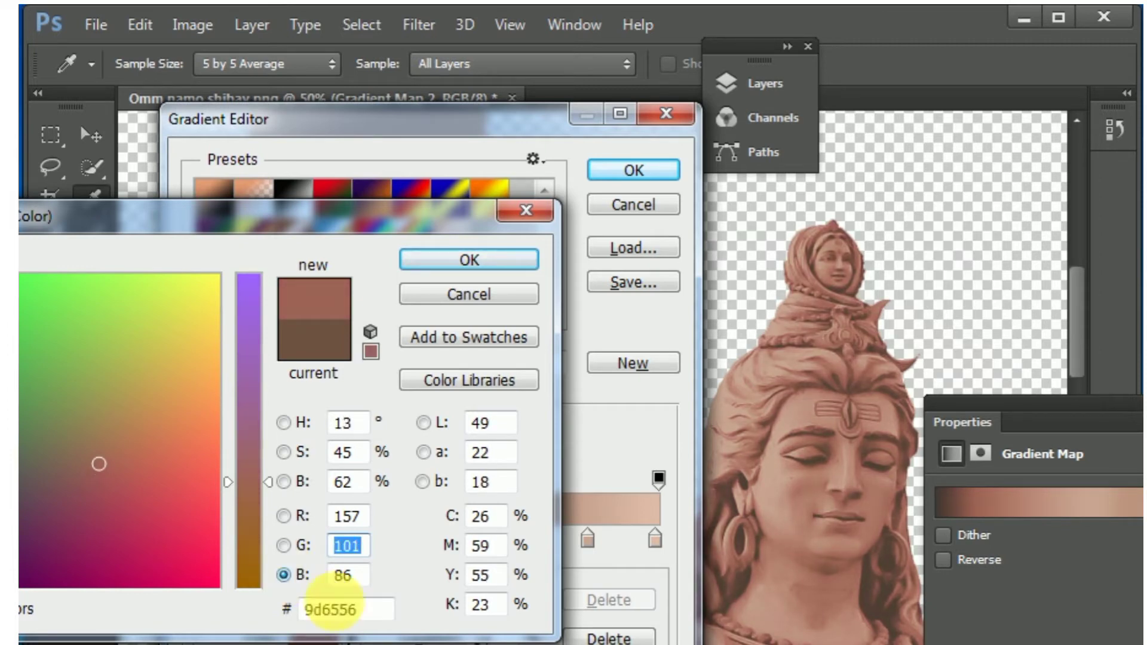
pyautogui.click(449, 263)
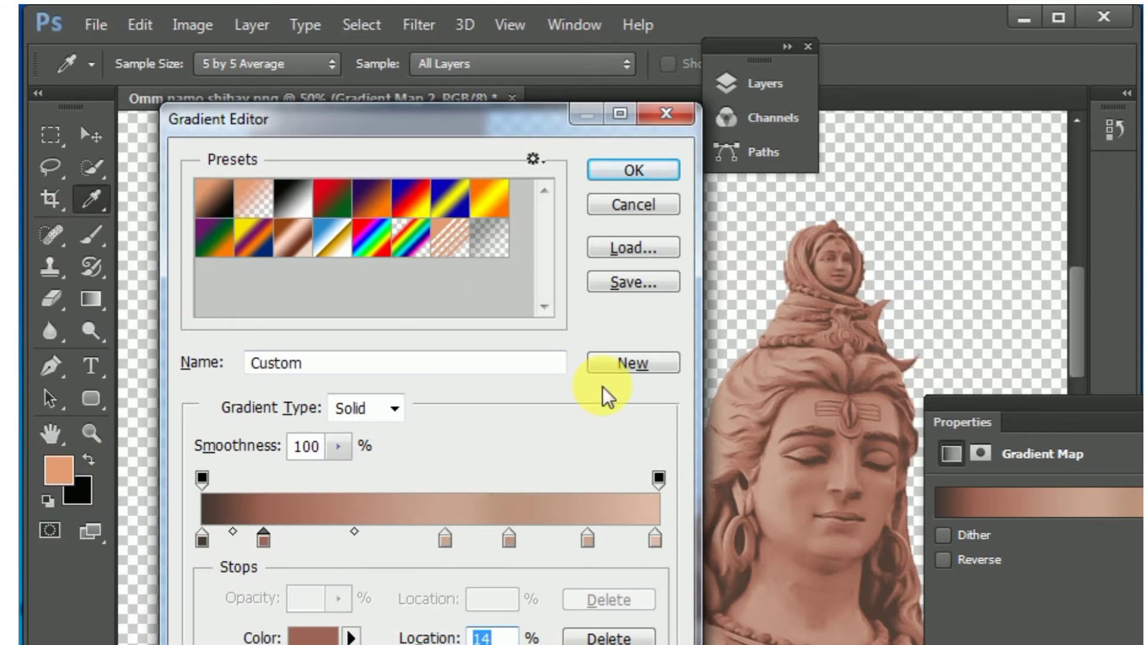
pyautogui.click(650, 174)
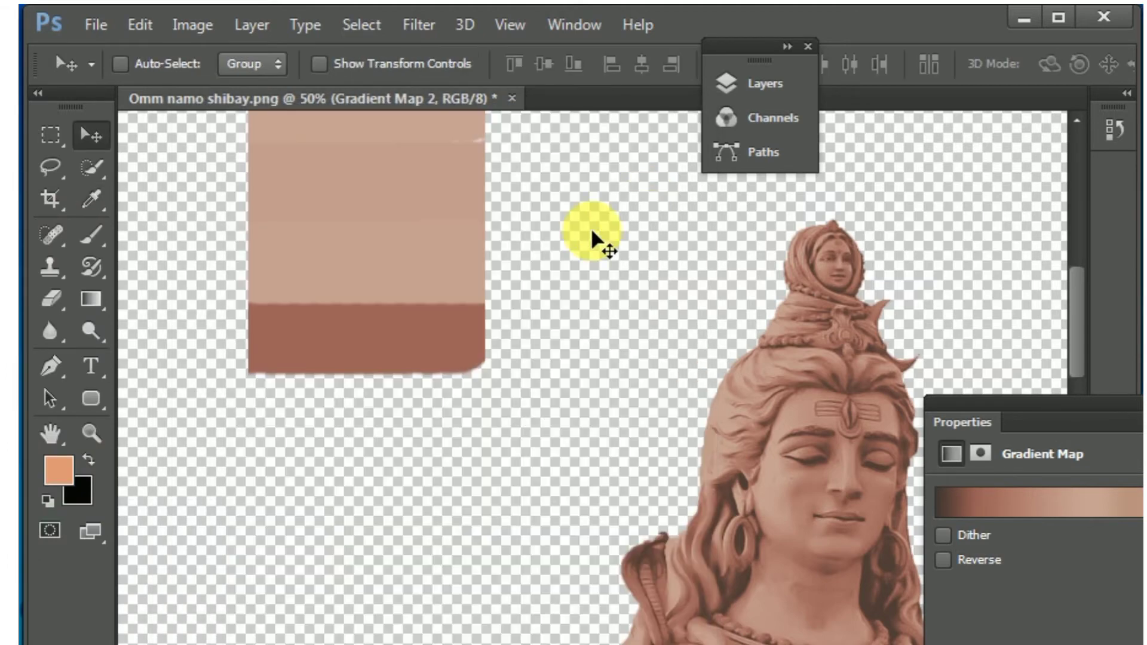
# - Try reversing the gradient map on the statue and swatches, and switch the reversal back off
pyautogui.scroll(3, 511, 378)
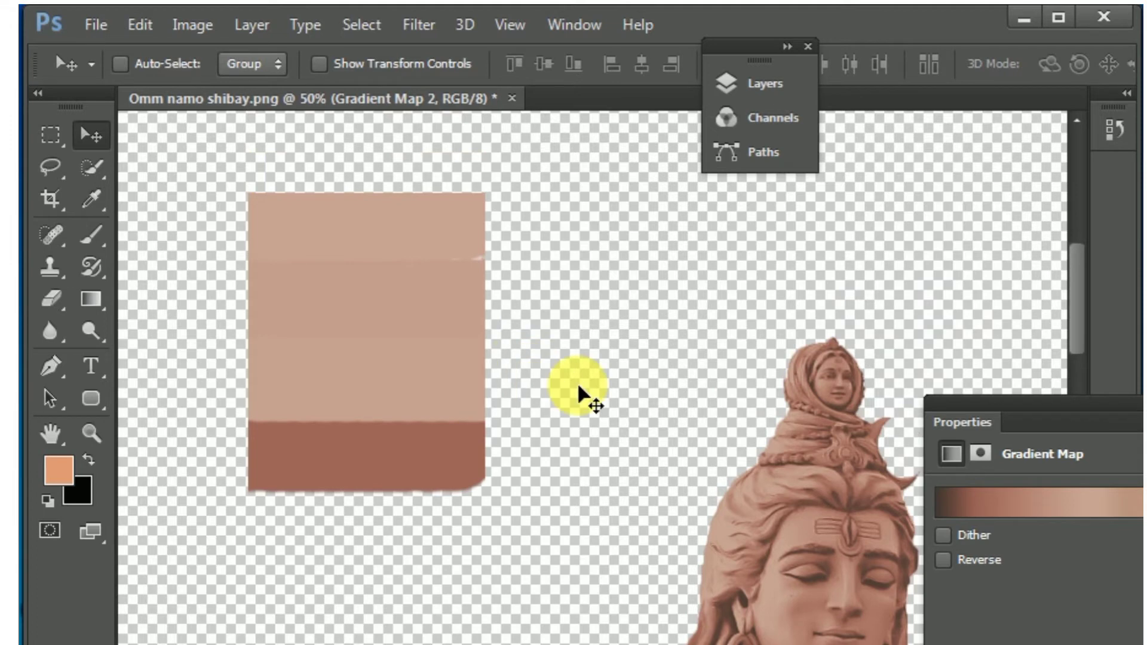
pyautogui.moveTo(1069, 413); pyautogui.dragTo(848, 432)
pyautogui.moveTo(885, 476); pyautogui.dragTo(942, 584)
pyautogui.click(836, 644)
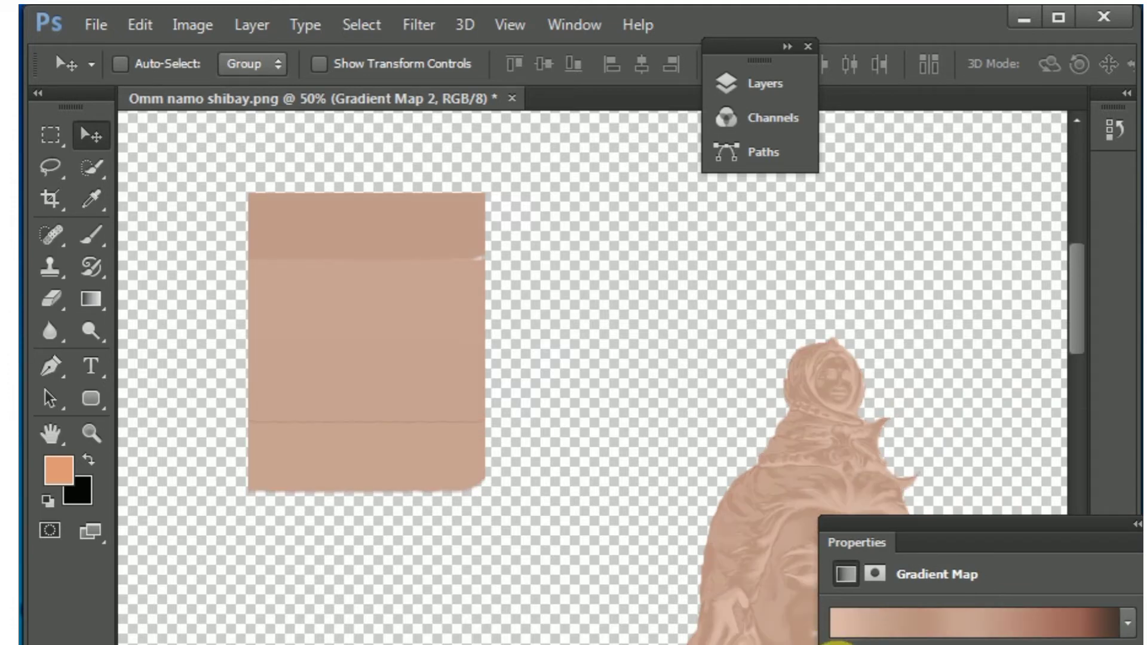
pyautogui.click(837, 644)
# - Close the gradient map's properties and inspect the recolored statue from head to chest beside the swatches
pyautogui.moveTo(960, 530); pyautogui.dragTo(750, 467)
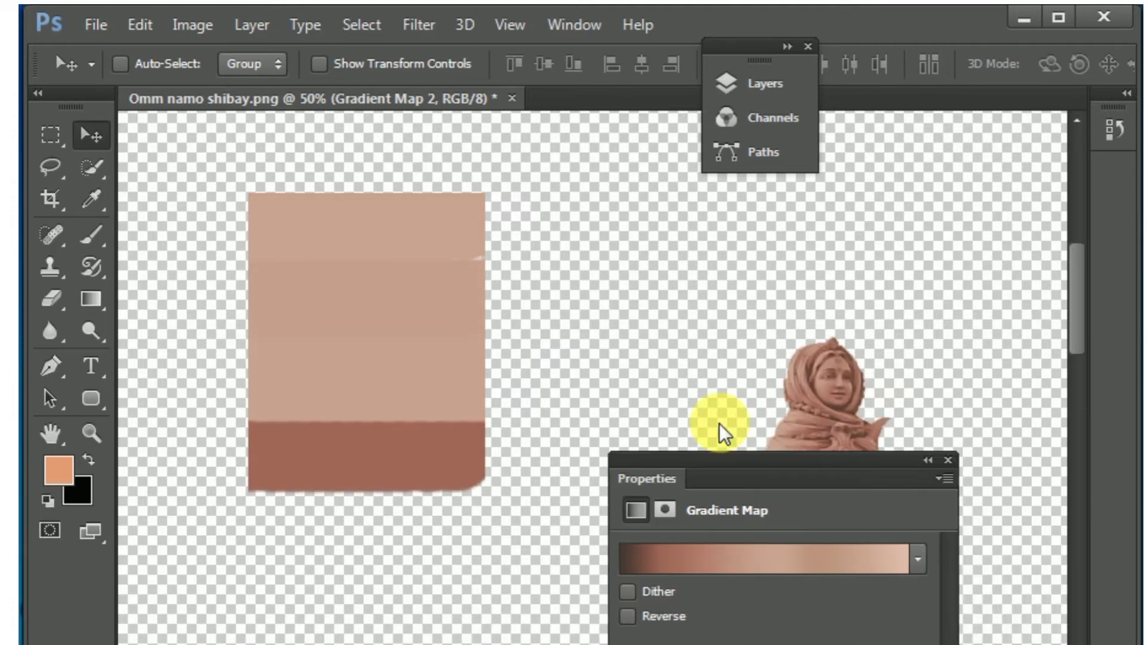
pyautogui.moveTo(719, 425); pyautogui.dragTo(685, 401)
pyautogui.moveTo(787, 425); pyautogui.dragTo(789, 379)
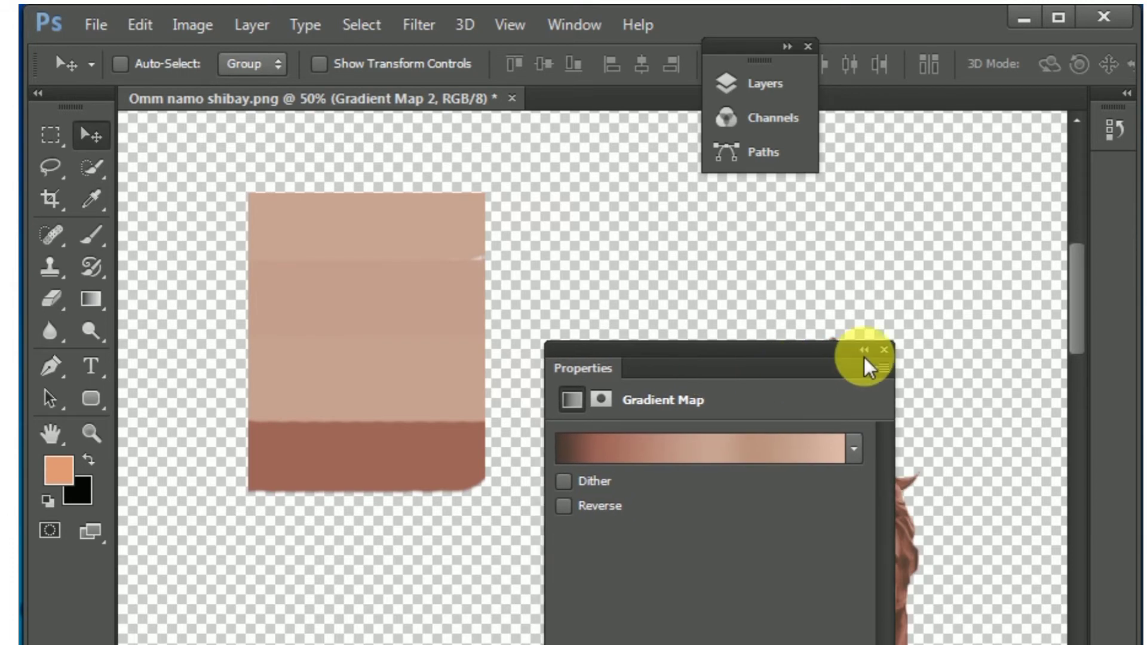
pyautogui.click(883, 349)
pyautogui.scroll(-3, 780, 467)
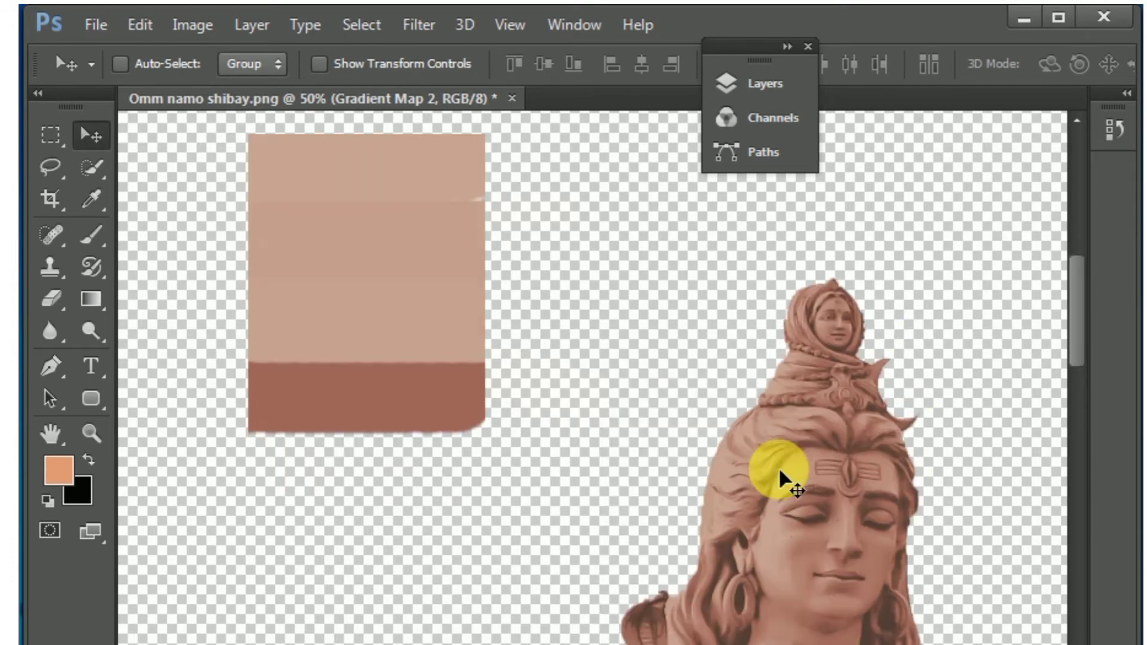
pyautogui.scroll(-3, 780, 467)
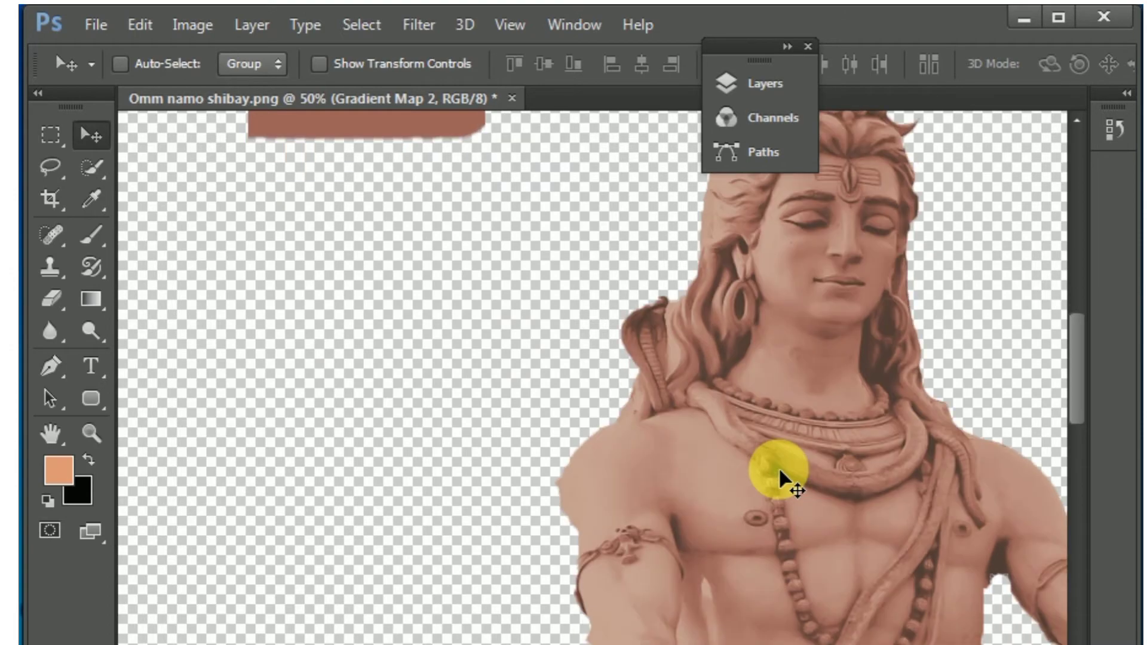
pyautogui.scroll(2, 780, 468)
pyautogui.scroll(4, 780, 467)
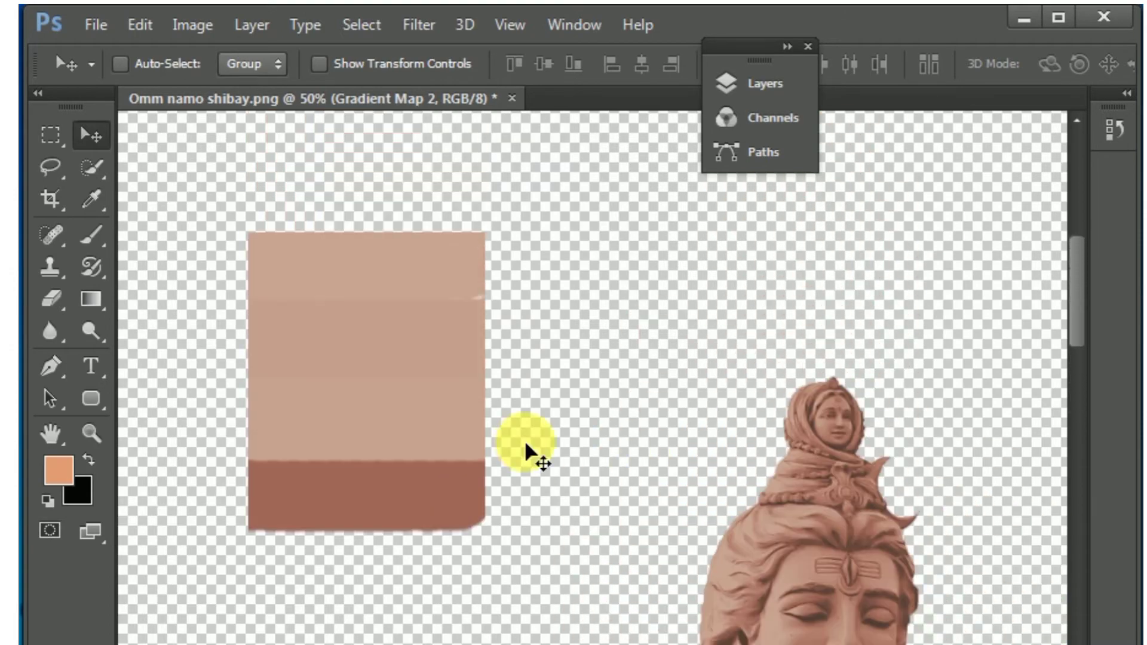
pyautogui.scroll(-1, 525, 453)
# - Duplicate the Gradient Map 2 layer and hide the copy, toggling the gradient maps to compare their effects
pyautogui.click(756, 83)
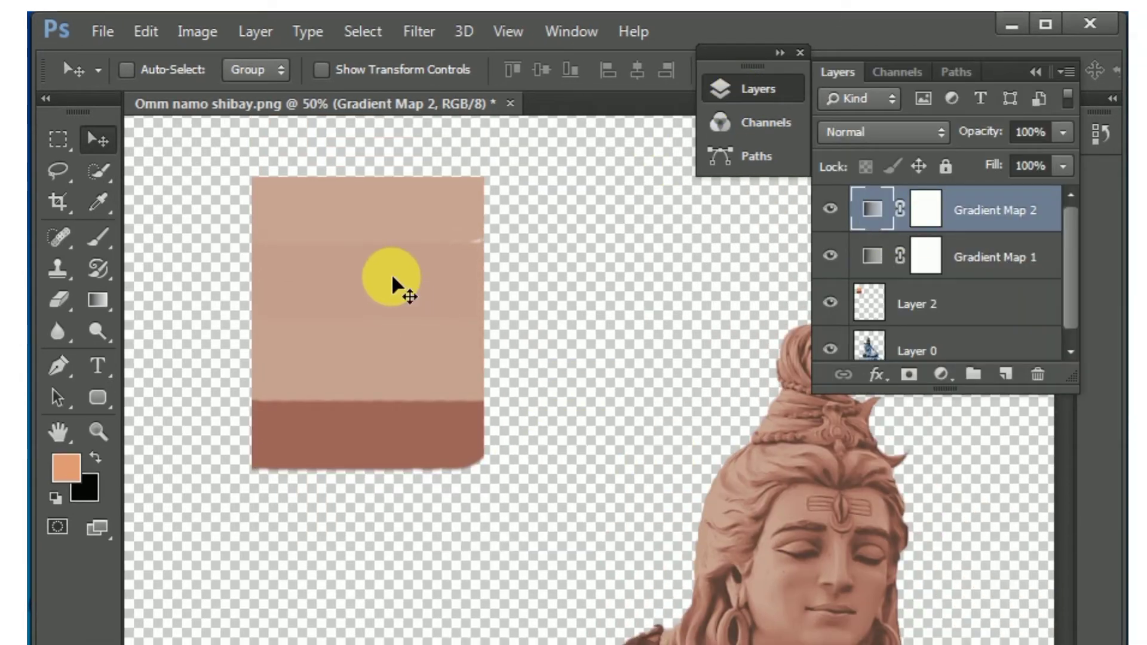
pyautogui.hotkey('ctrl', 'j')
pyautogui.click(840, 256)
pyautogui.click(841, 256)
pyautogui.click(841, 256)
pyautogui.click(831, 215)
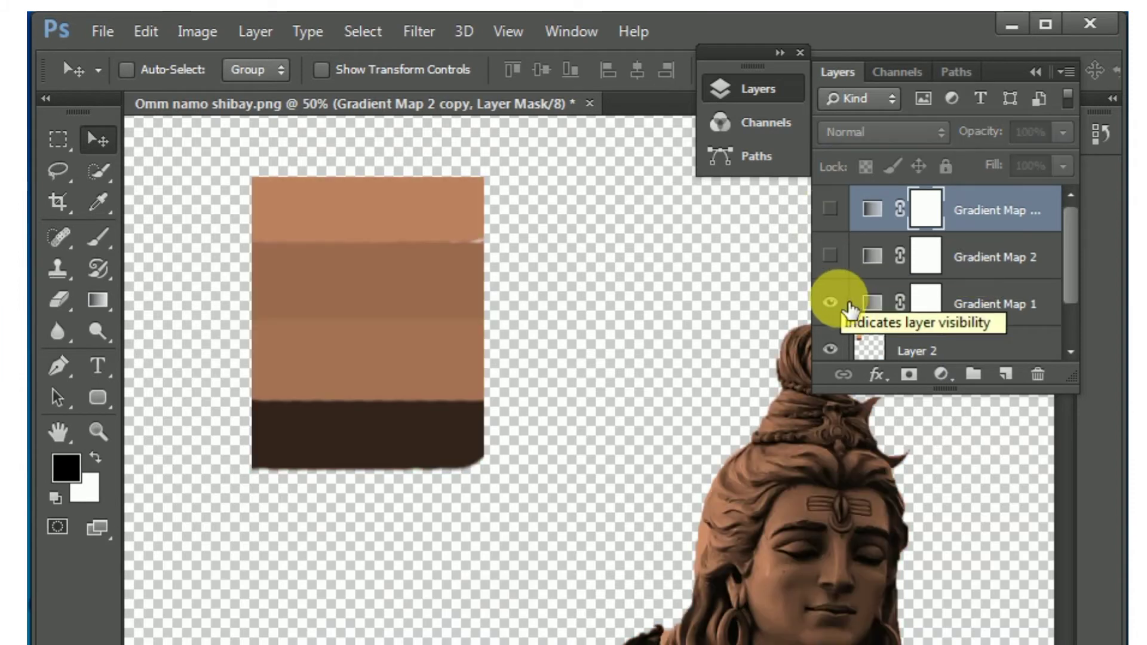
pyautogui.click(840, 300)
pyautogui.click(834, 213)
pyautogui.click(836, 257)
pyautogui.click(835, 215)
pyautogui.click(835, 300)
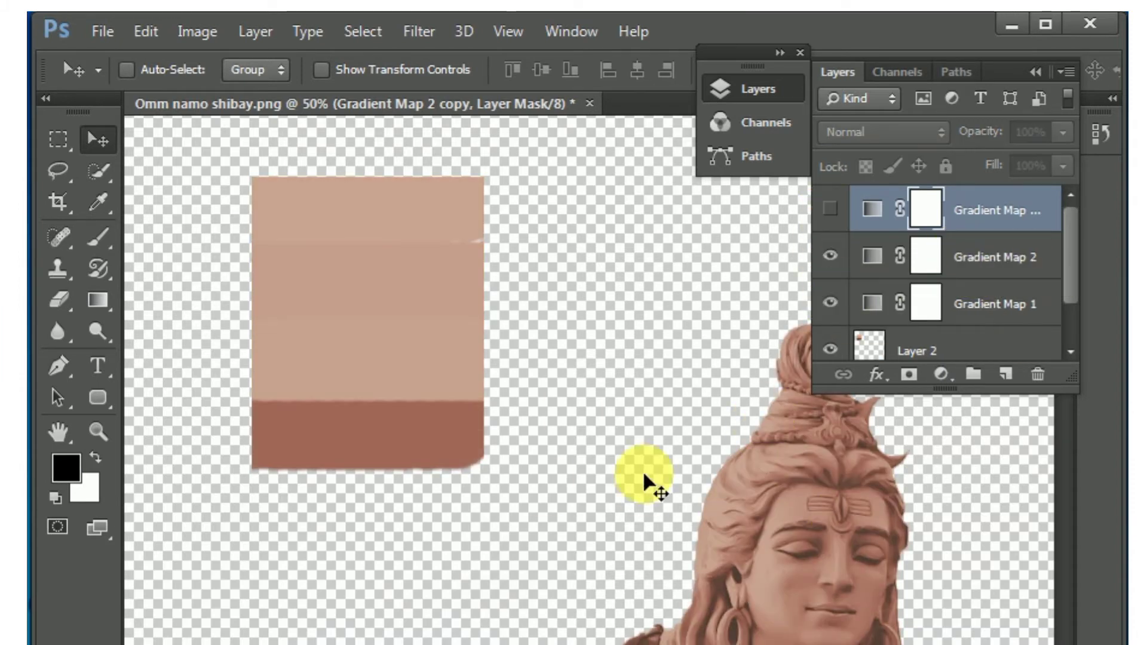
# - Hide Layer 2 with the color swatches so only the statue is shown
pyautogui.scroll(3, 645, 478)
pyautogui.click(868, 335)
pyautogui.scroll(-1, 868, 335)
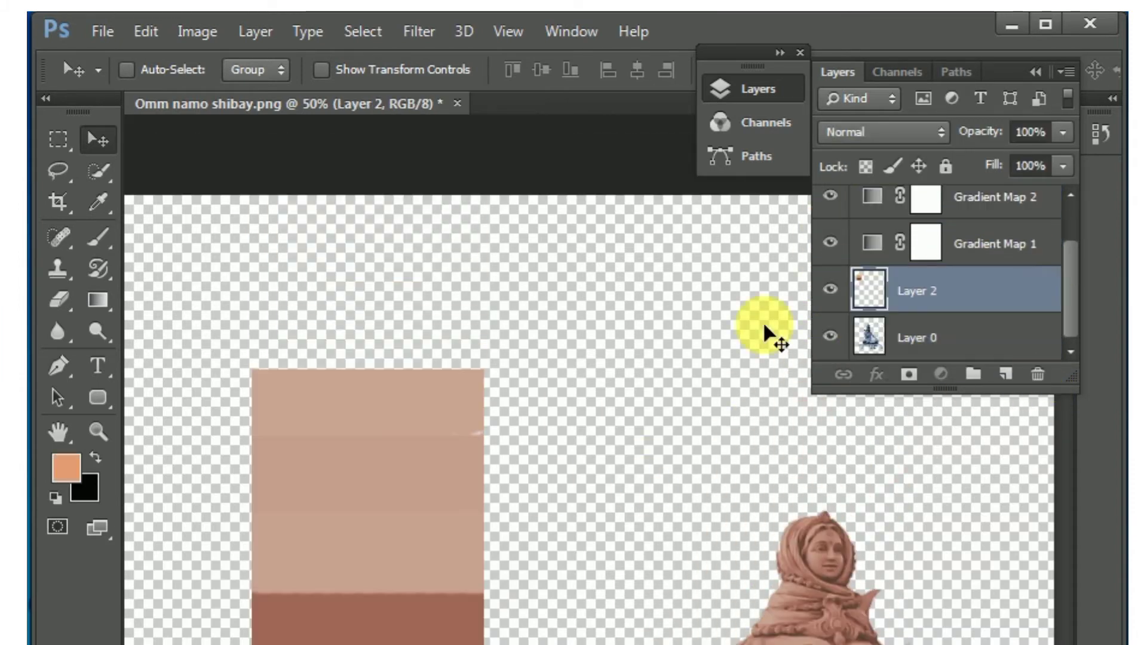
pyautogui.scroll(-3, 767, 332)
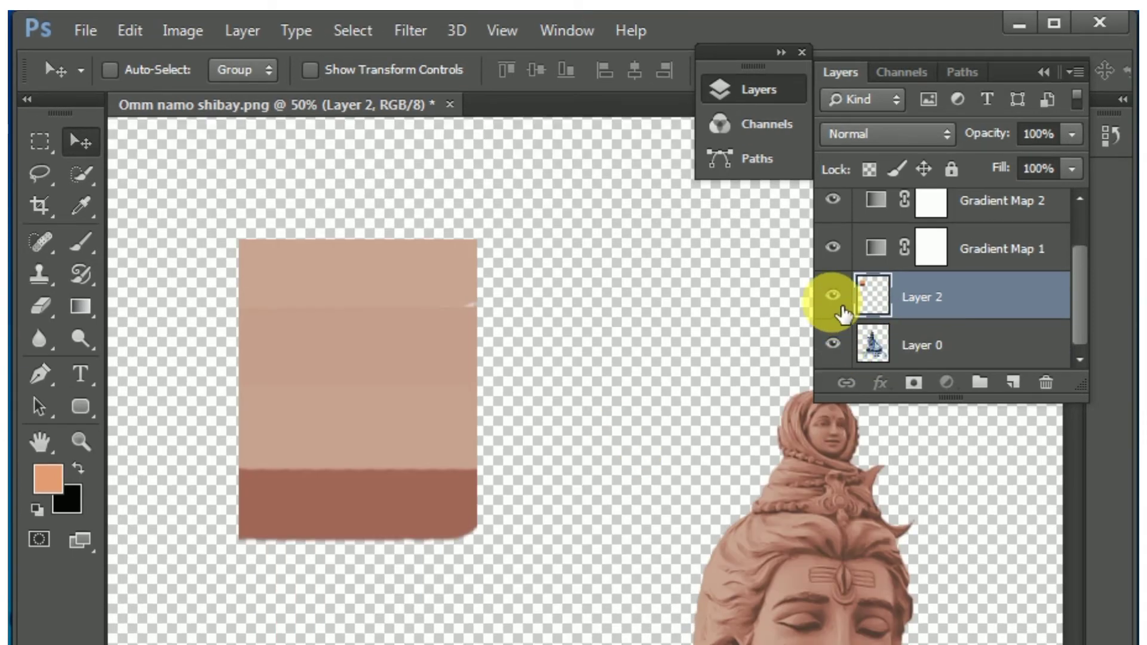
pyautogui.click(840, 305)
pyautogui.scroll(-3, 612, 448)
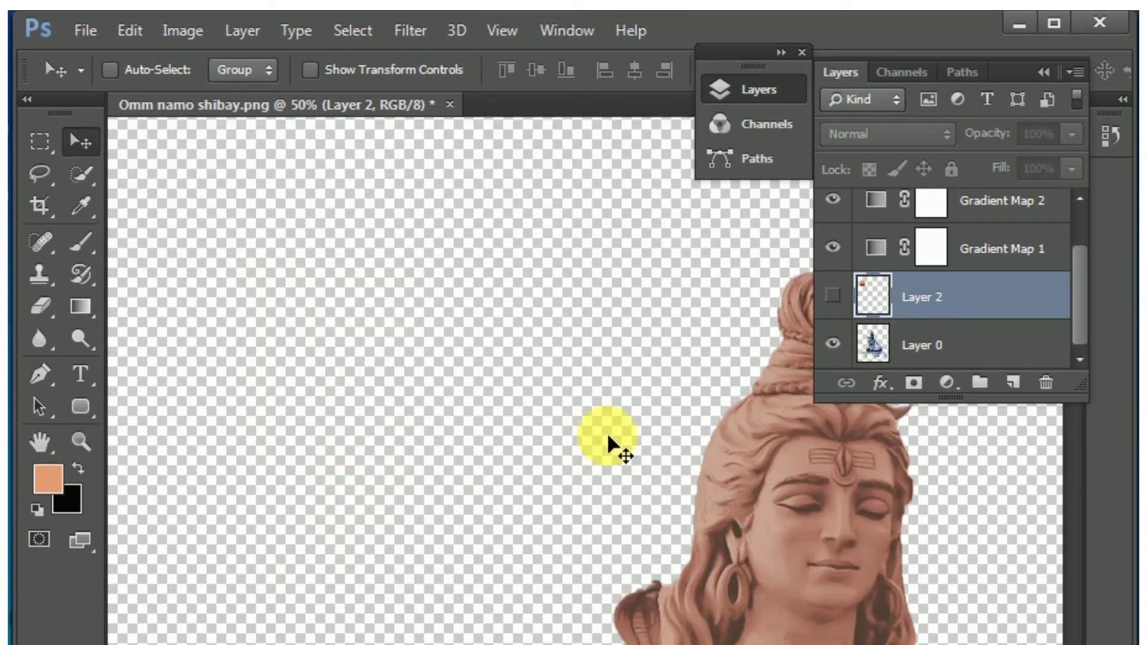
# - Invert the Gradient Map 2 layer's mask to preview the statue without its effect, and invert it back
pyautogui.click(942, 202)
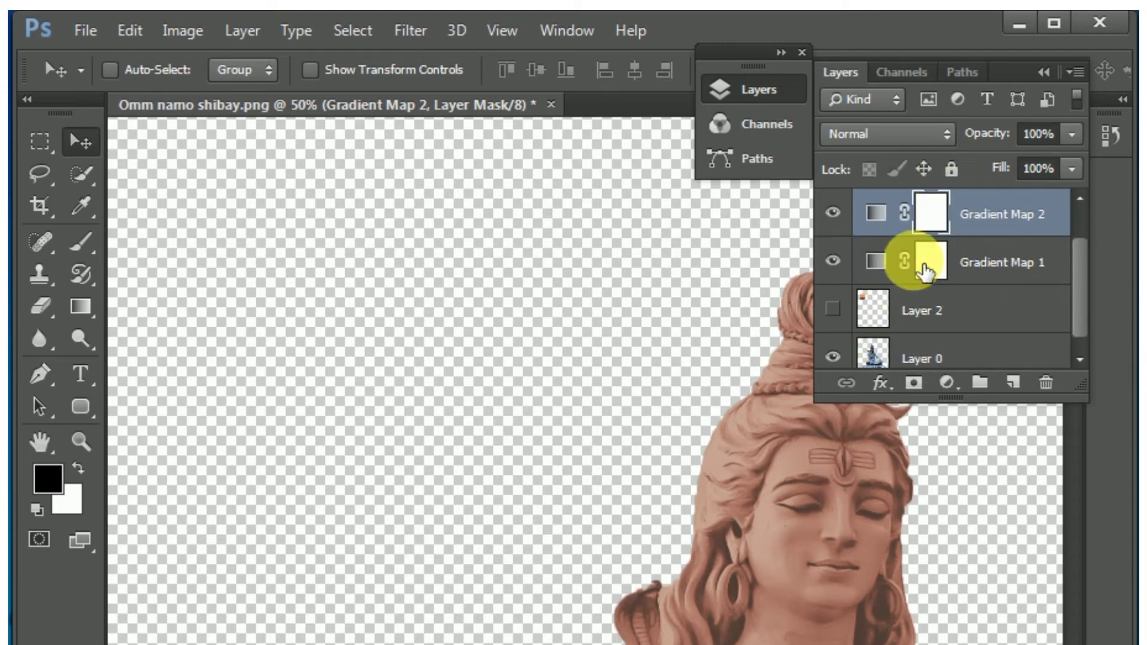
pyautogui.hotkey('ctrl', 'i')
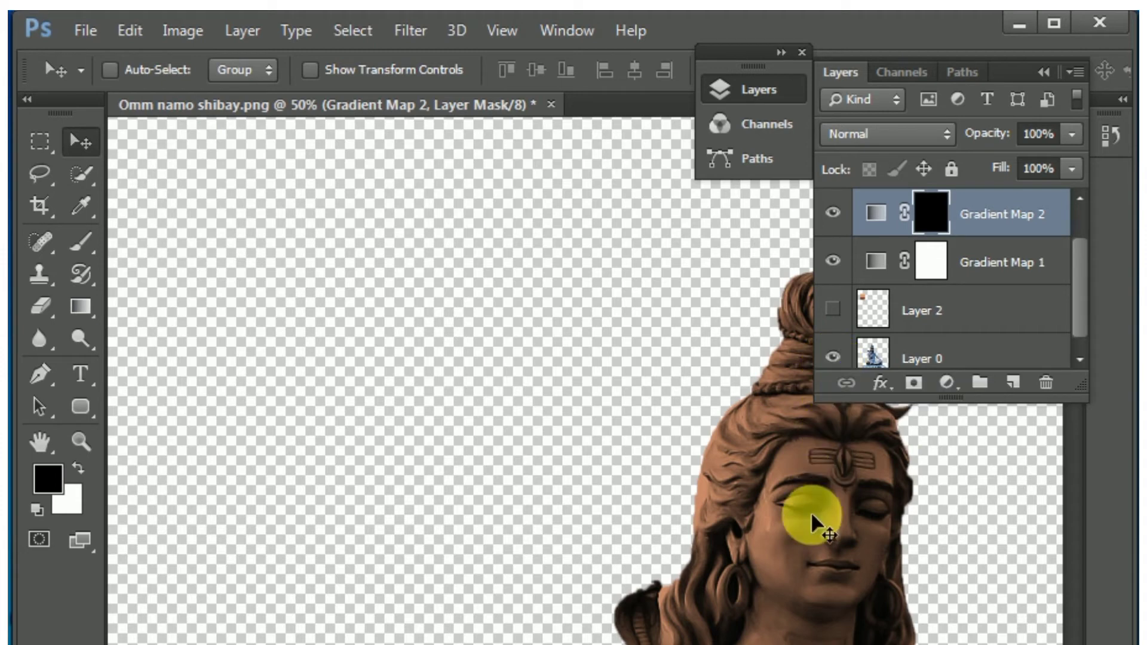
pyautogui.hotkey('ctrl', 'i')
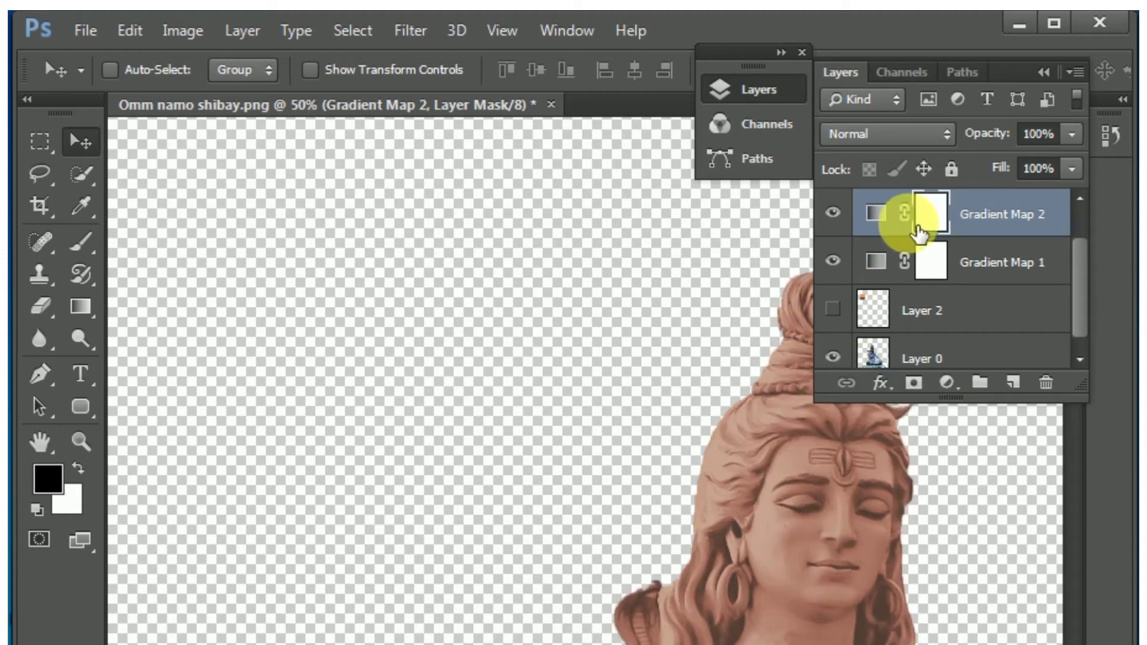
# - Toggle Layer 2 and Layer 0 to check what each contains, and hide the Gradient Map 2 layer
pyautogui.click(835, 311)
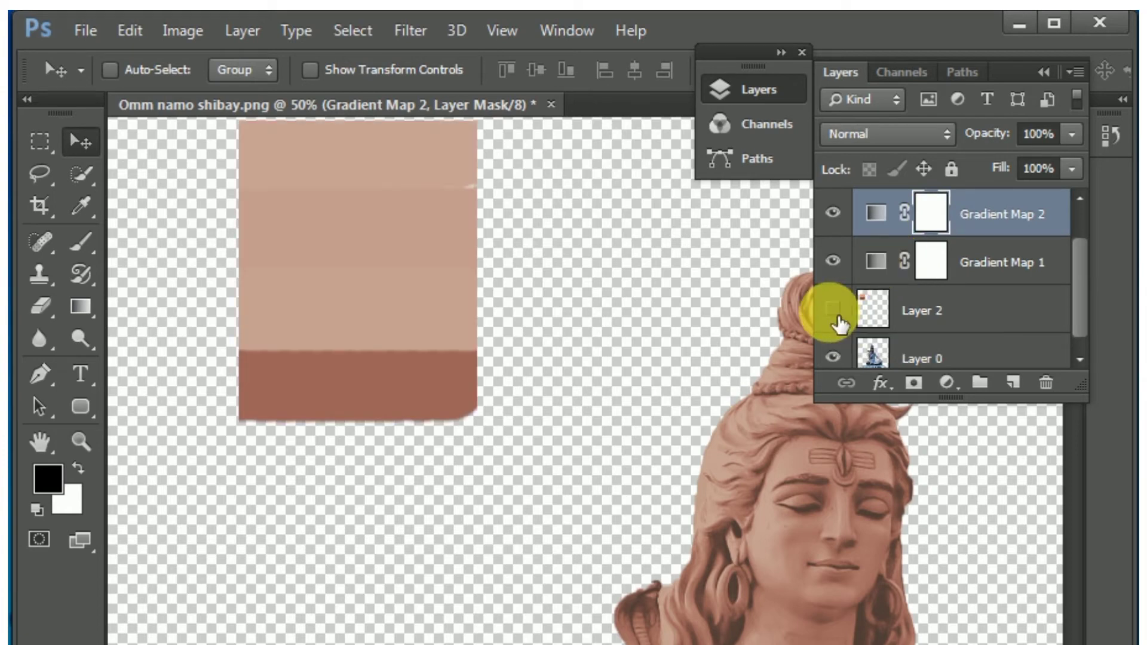
pyautogui.click(834, 311)
pyautogui.click(833, 357)
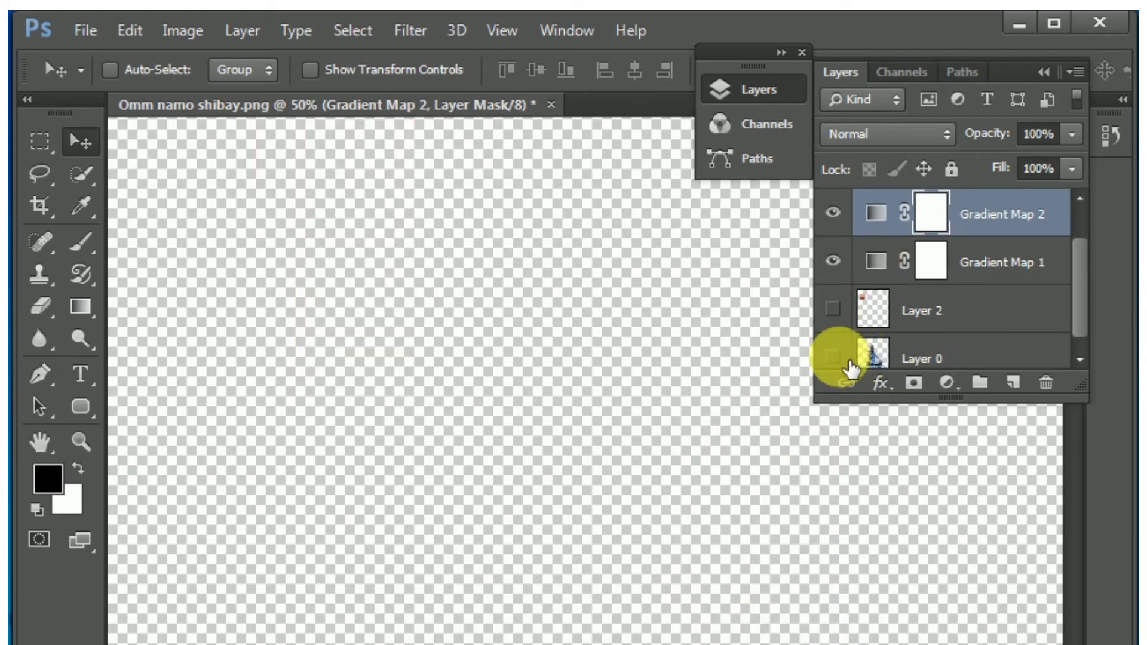
pyautogui.click(834, 358)
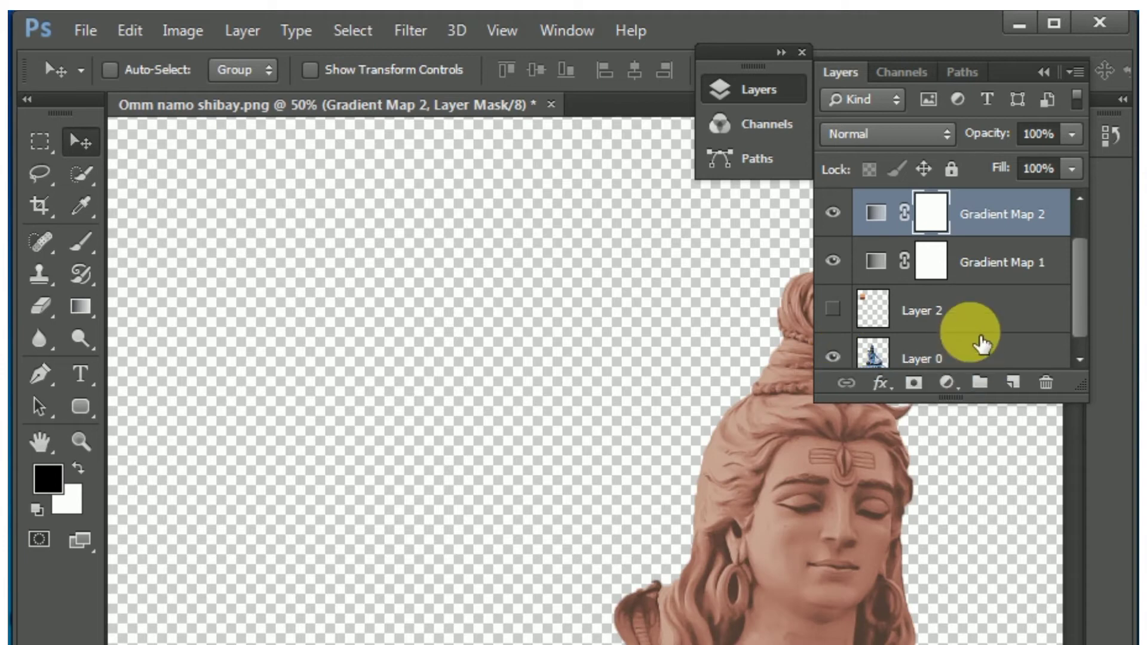
pyautogui.scroll(1, 982, 344)
pyautogui.click(833, 262)
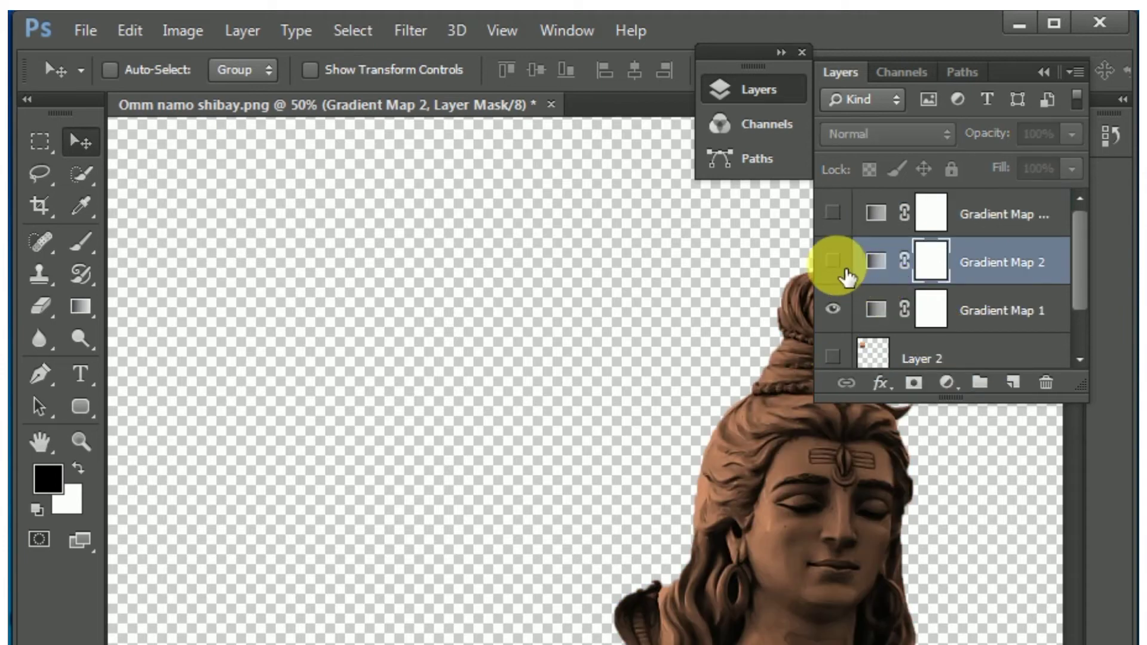
# - Show the Gradient Map 2 layer, invert its mask to black, and collapse the layer list to clear the view of the statue
pyautogui.click(834, 260)
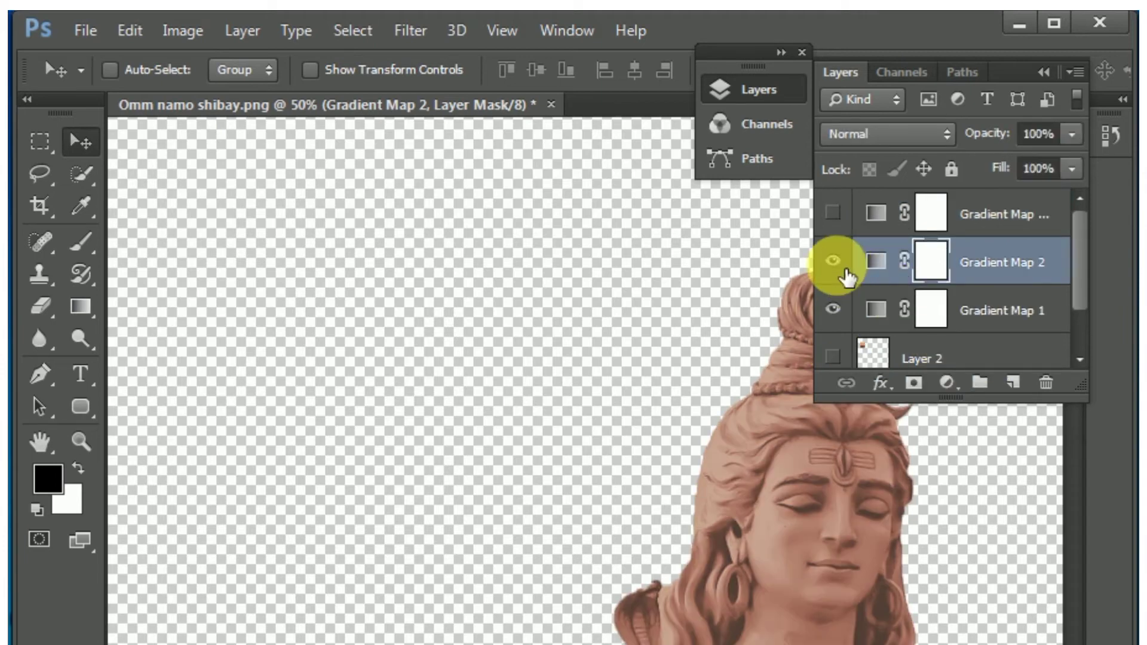
pyautogui.click(932, 261)
pyautogui.hotkey('ctrl', 'i')
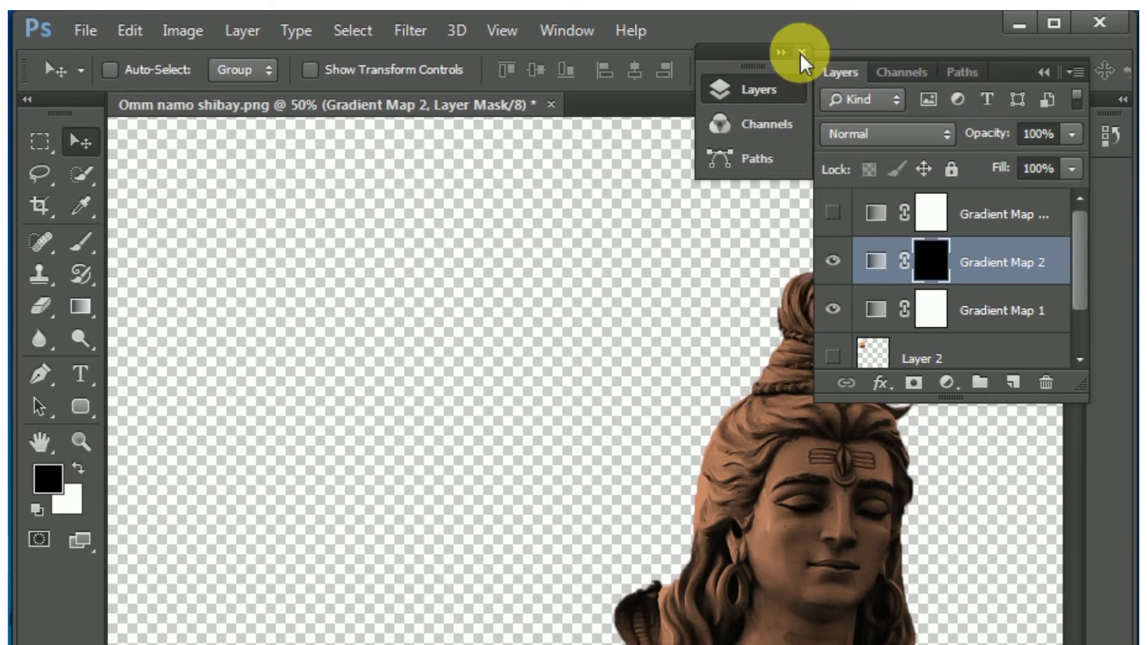
pyautogui.click(1038, 73)
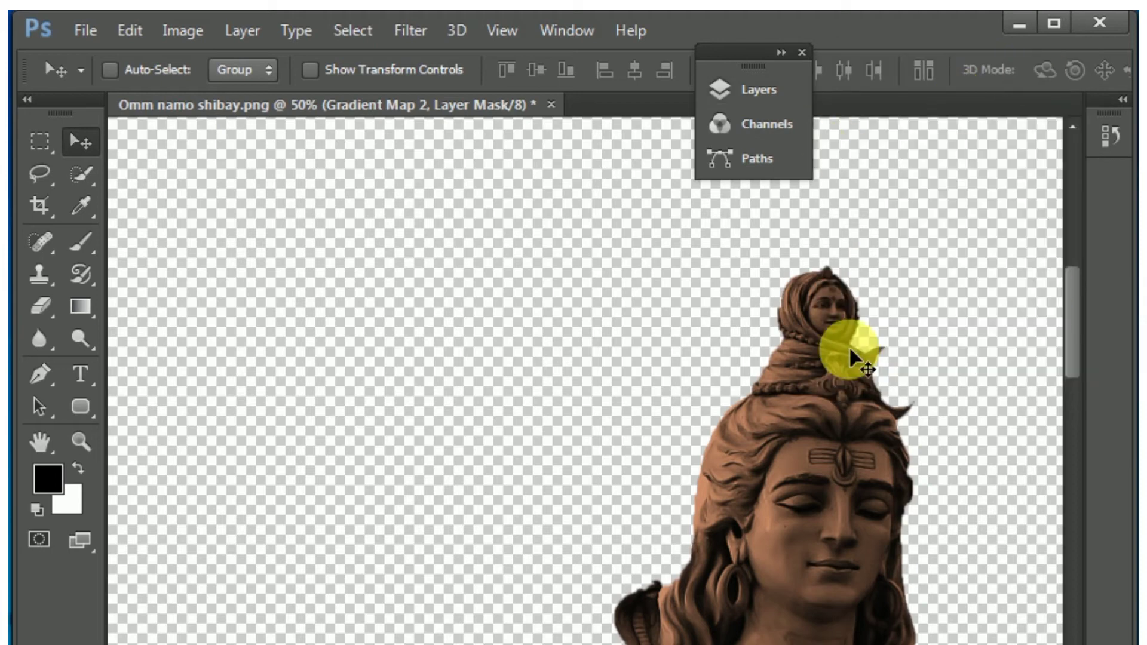
pyautogui.scroll(-5, 867, 395)
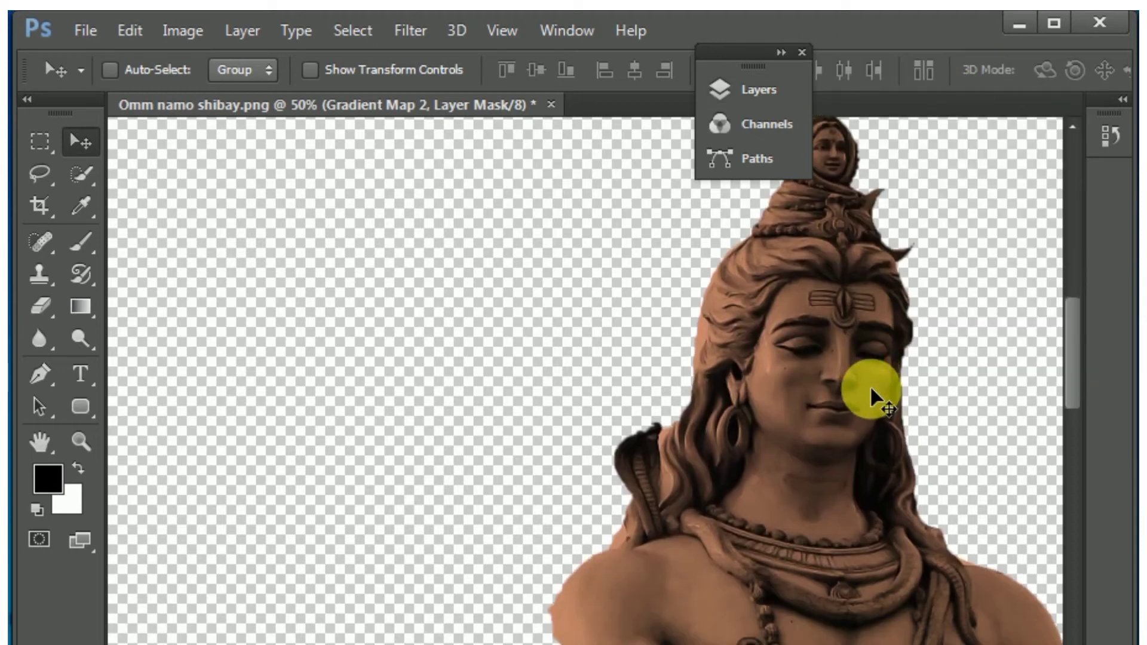
pyautogui.scroll(2, 870, 386)
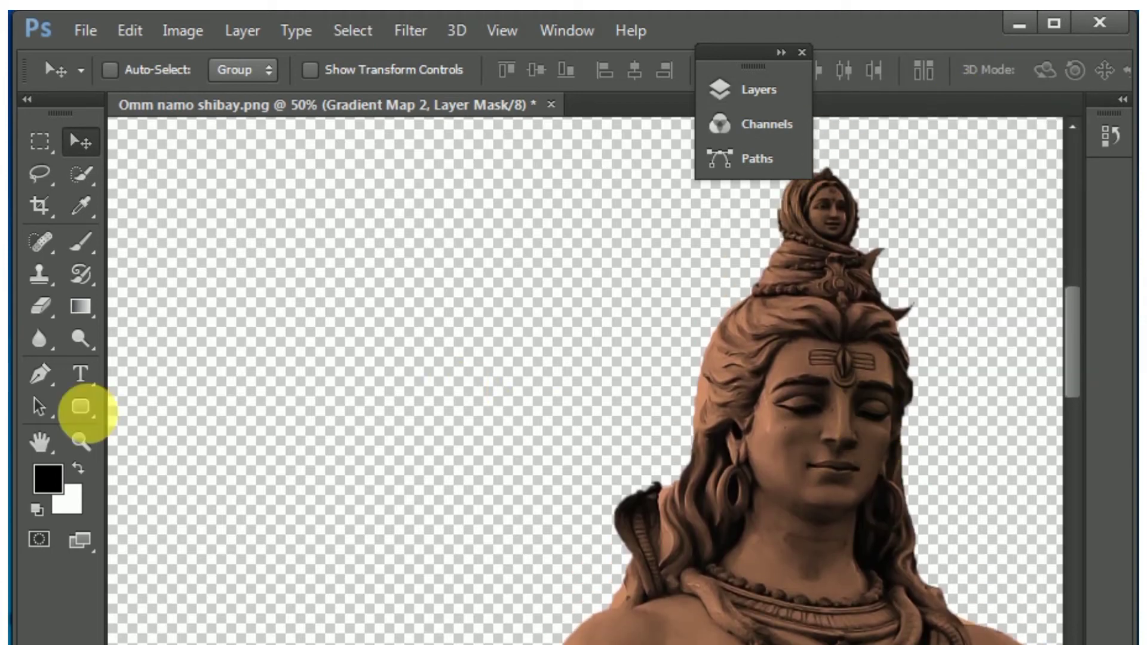
# - Activate the Brush tool, try it on the face at 72% opacity, and move the floating panel group away from the brush flow setting
pyautogui.click(92, 249)
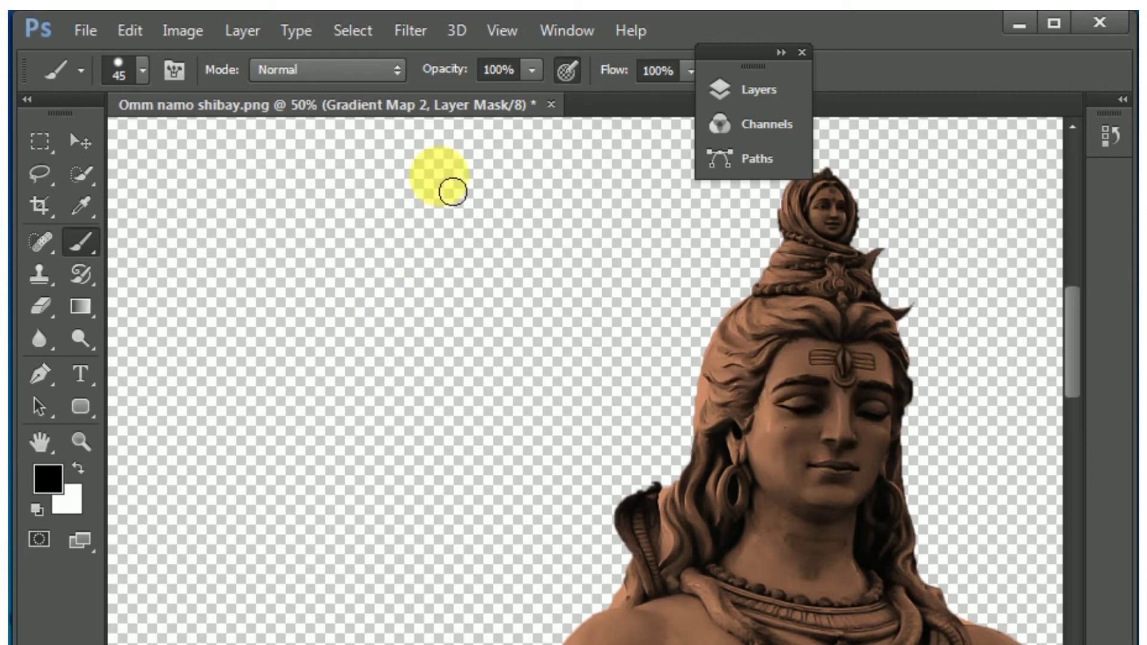
pyautogui.click(532, 70)
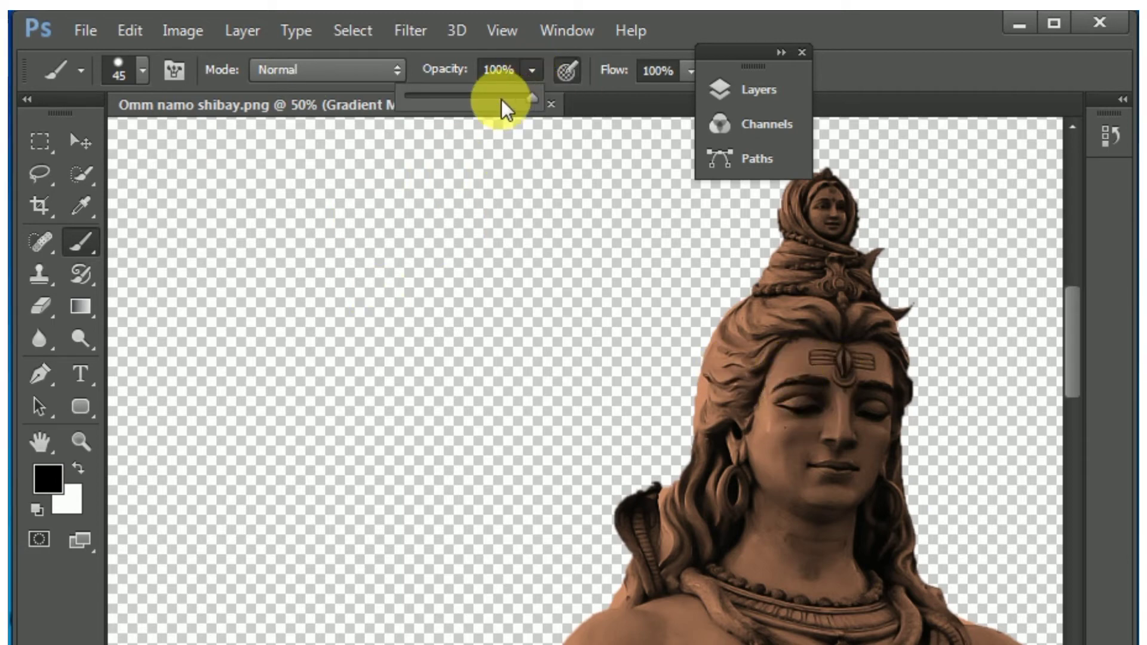
pyautogui.moveTo(818, 373)
pyautogui.mouseDown()
pyautogui.moveTo(789, 386)
pyautogui.moveTo(794, 410)
pyautogui.moveTo(828, 500)
pyautogui.moveTo(842, 472)
pyautogui.mouseUp()
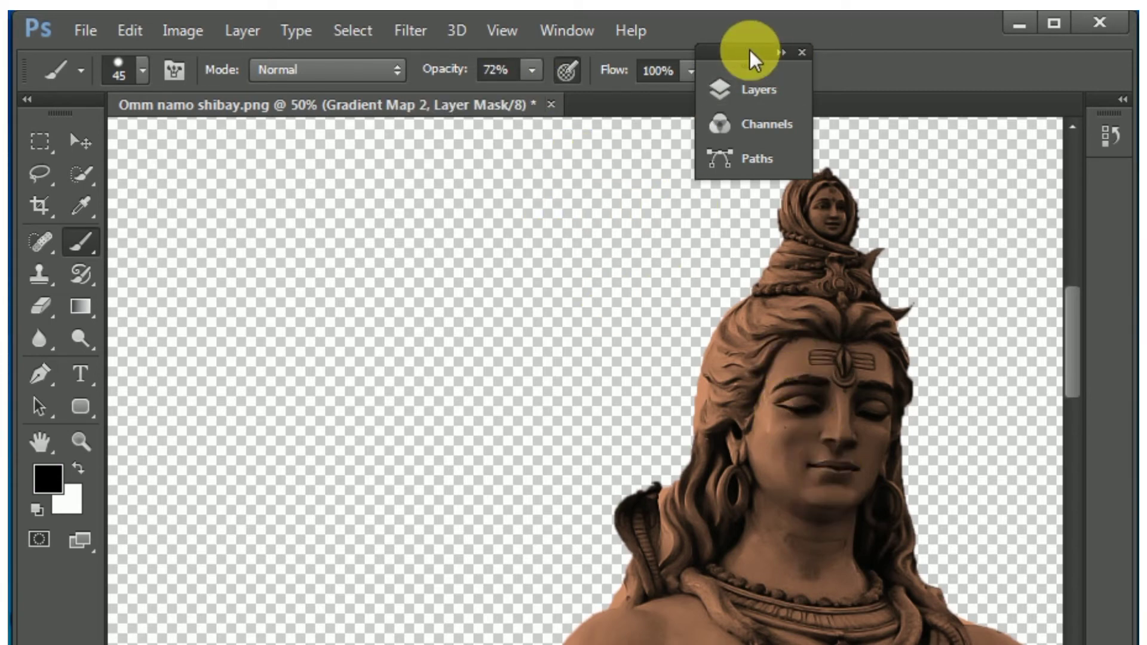
pyautogui.moveTo(749, 50); pyautogui.dragTo(951, 57)
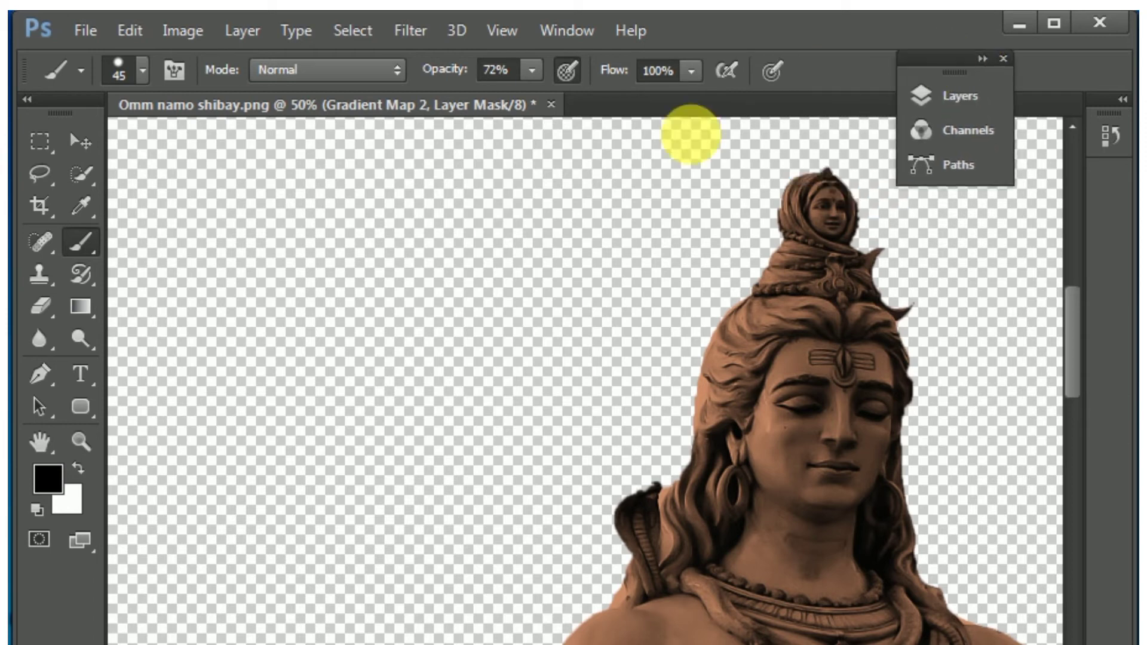
# - Set the brush to white at 100% opacity, try a stroke down the cheek, and undo it
pyautogui.click(532, 71)
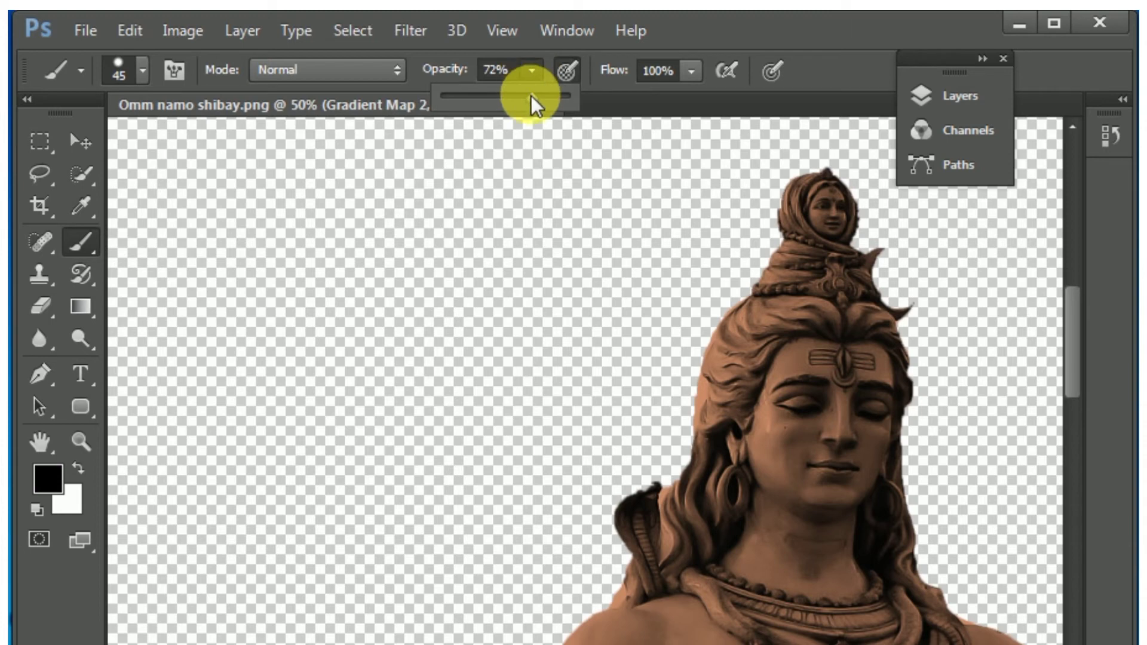
pyautogui.moveTo(532, 96); pyautogui.dragTo(579, 95)
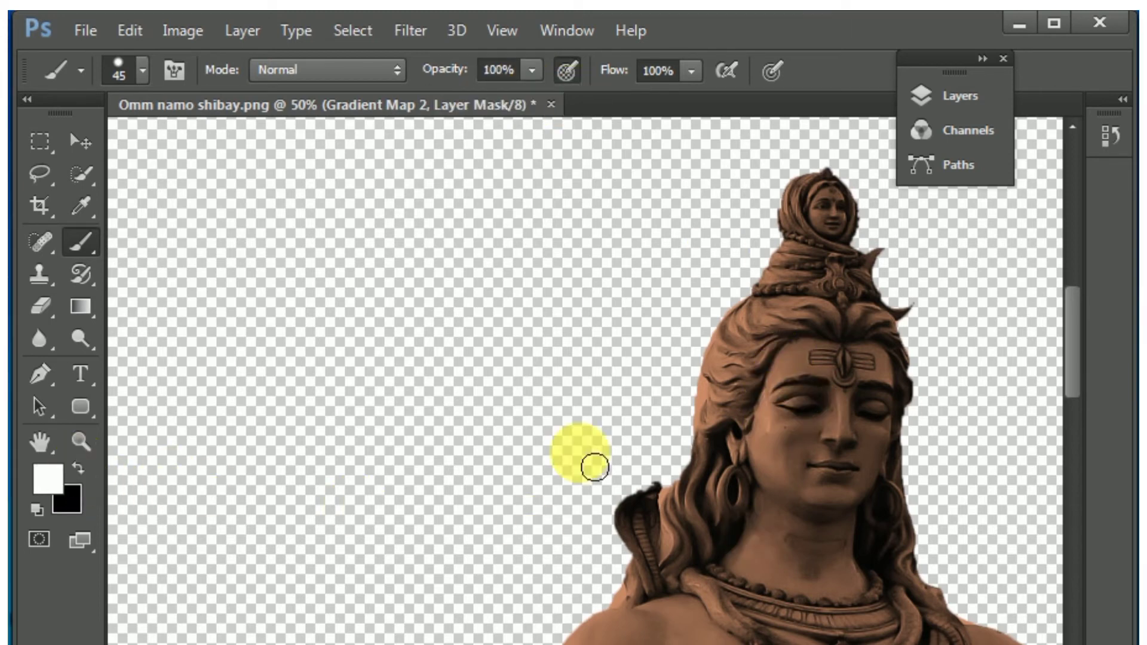
pyautogui.moveTo(790, 401); pyautogui.dragTo(809, 476)
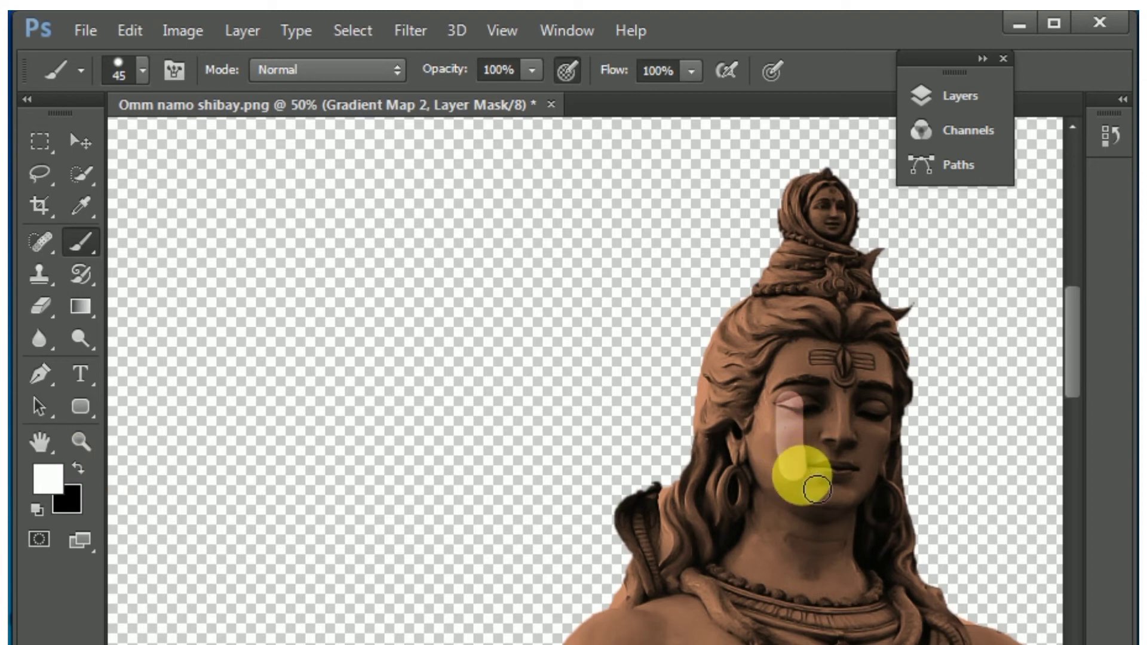
pyautogui.hotkey('ctrl', 'z')
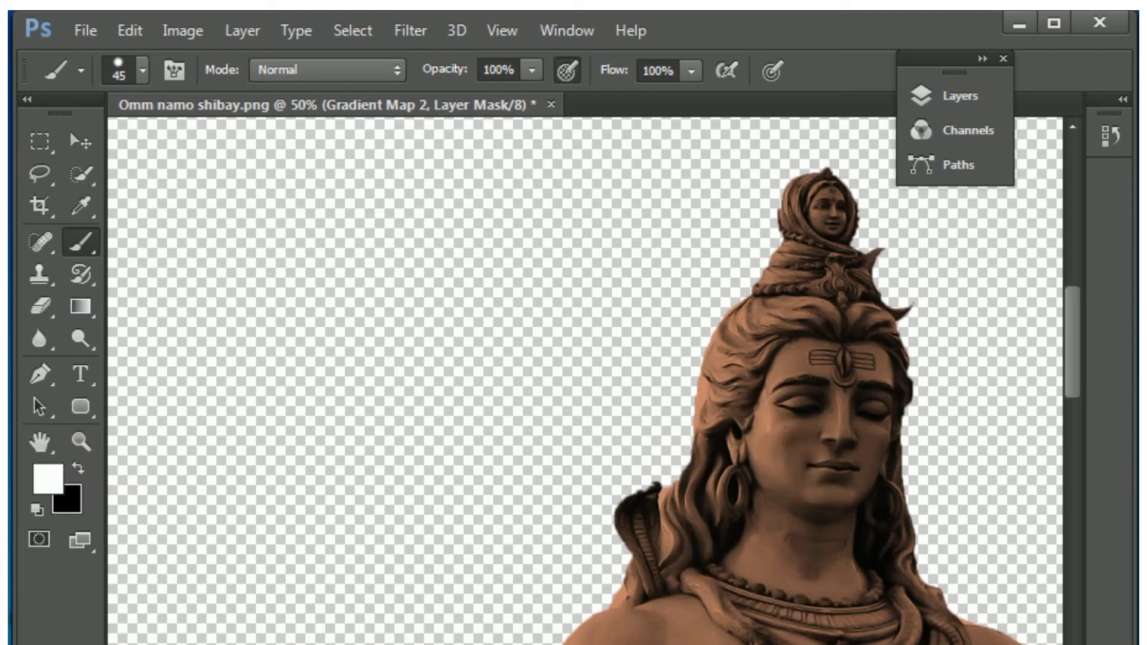
# - Set the brush opacity to 73% and paint the Gradient Map 2 mask in white over the forehead and eyebrows
pyautogui.keyDown('alt'); pyautogui.click(813, 544); pyautogui.keyUp('alt')
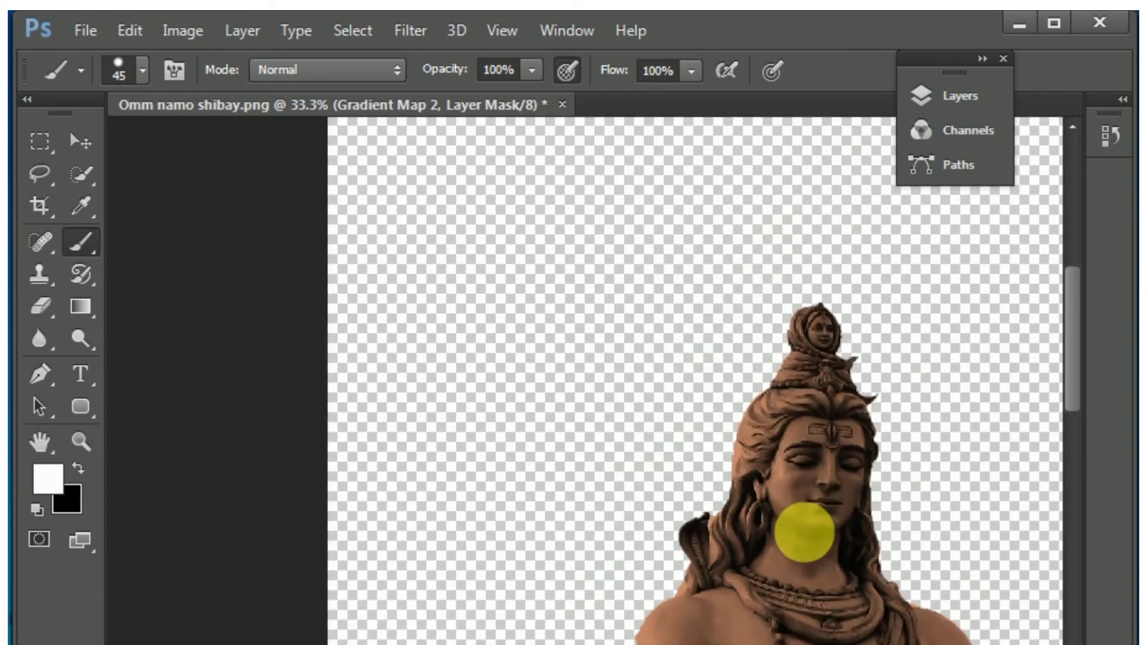
pyautogui.click(803, 522)
pyautogui.click(805, 523)
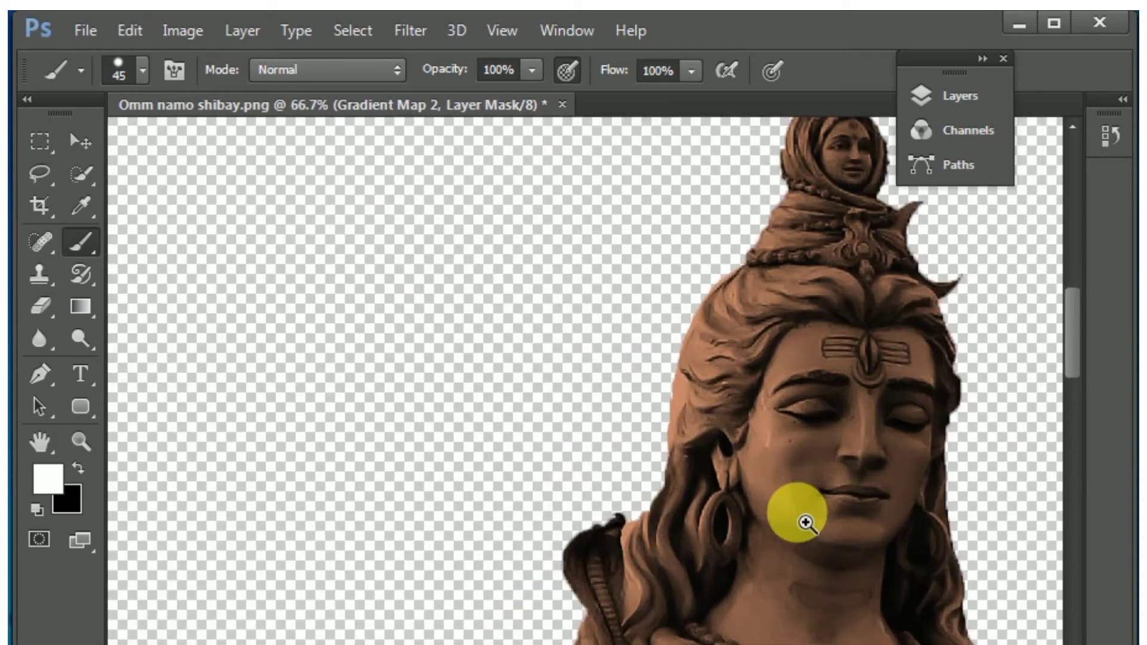
pyautogui.click(806, 512)
pyautogui.click(806, 512)
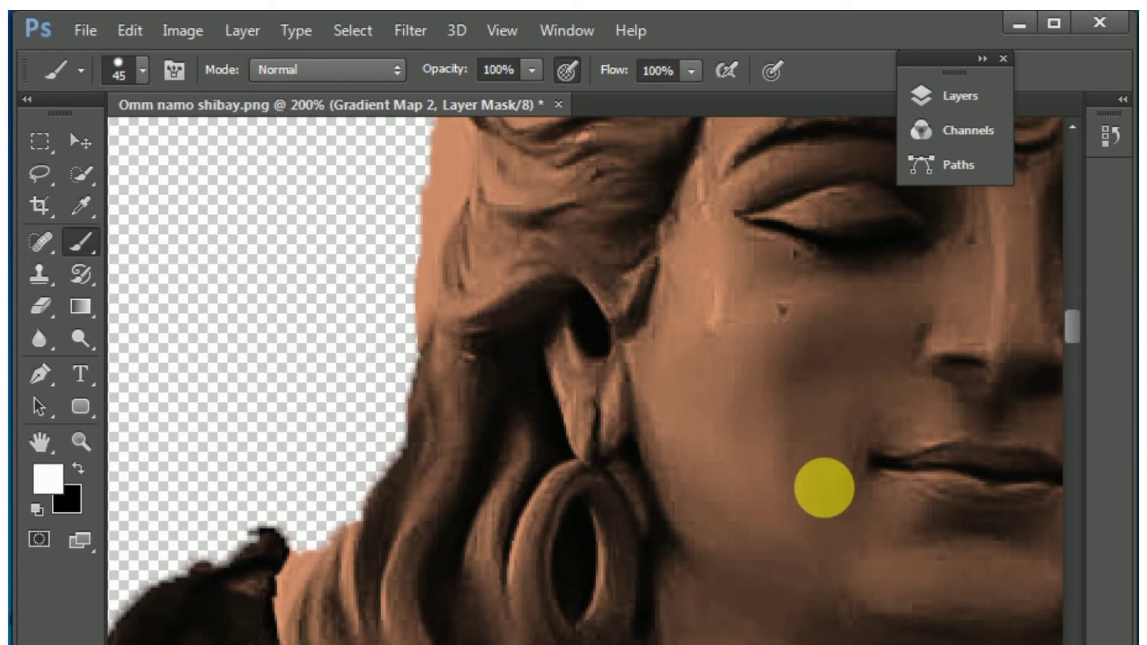
pyautogui.moveTo(599, 579); pyautogui.dragTo(456, 642)
pyautogui.moveTo(807, 452); pyautogui.dragTo(600, 630)
pyautogui.moveTo(604, 401); pyautogui.dragTo(657, 562)
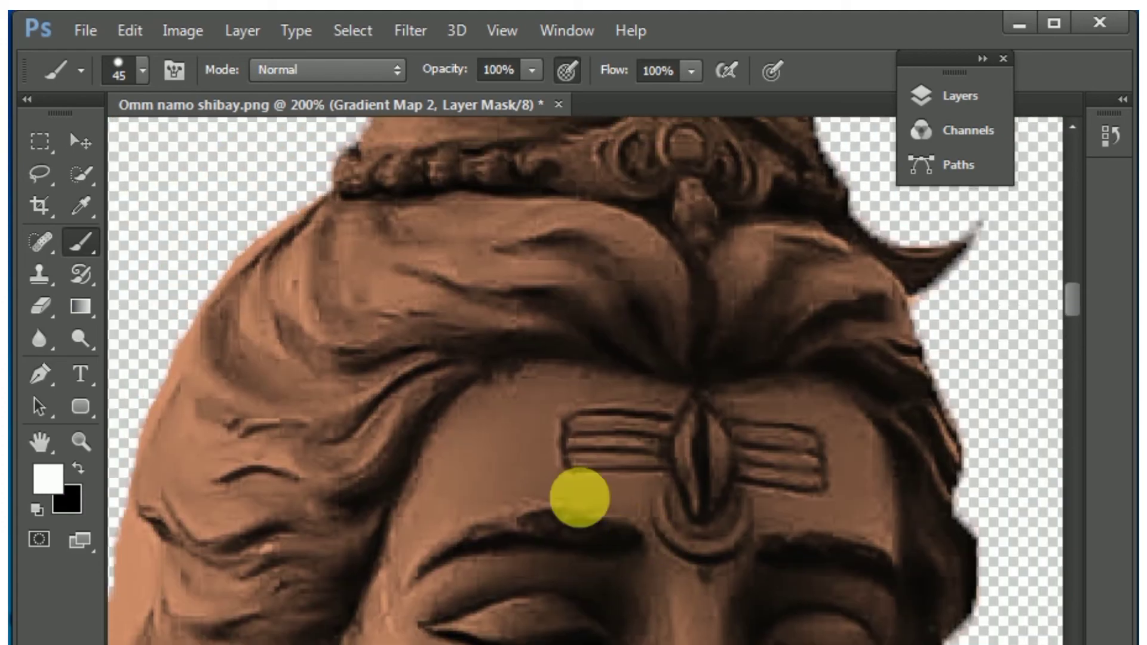
pyautogui.click(533, 70)
pyautogui.moveTo(525, 98); pyautogui.dragTo(497, 94)
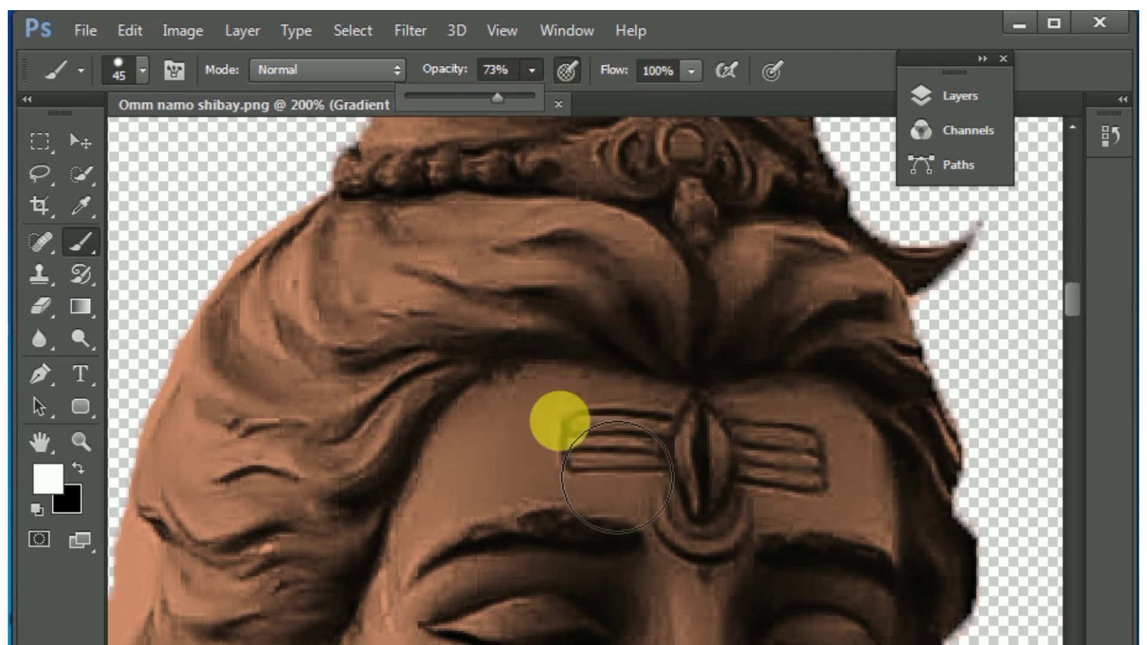
pyautogui.moveTo(553, 418)
pyautogui.mouseDown()
pyautogui.moveTo(462, 484)
pyautogui.moveTo(500, 431)
pyautogui.moveTo(548, 423)
pyautogui.moveTo(668, 454)
pyautogui.moveTo(795, 453)
pyautogui.moveTo(819, 460)
pyautogui.moveTo(844, 499)
pyautogui.moveTo(835, 529)
pyautogui.moveTo(799, 534)
pyautogui.moveTo(691, 522)
pyautogui.moveTo(523, 534)
pyautogui.moveTo(494, 556)
pyautogui.moveTo(562, 624)
pyautogui.moveTo(703, 573)
pyautogui.moveTo(772, 566)
pyautogui.moveTo(798, 513)
pyautogui.moveTo(710, 484)
pyautogui.moveTo(624, 481)
pyautogui.moveTo(787, 502)
pyautogui.moveTo(729, 445)
pyautogui.moveTo(775, 433)
pyautogui.moveTo(810, 435)
pyautogui.moveTo(834, 468)
pyautogui.moveTo(842, 509)
pyautogui.moveTo(678, 559)
pyautogui.moveTo(669, 416)
pyautogui.moveTo(659, 408)
pyautogui.moveTo(423, 342)
pyautogui.moveTo(374, 480)
pyautogui.moveTo(433, 537)
pyautogui.moveTo(424, 610)
pyautogui.moveTo(612, 481)
pyautogui.moveTo(526, 488)
pyautogui.moveTo(577, 441)
pyautogui.moveTo(684, 403)
pyautogui.moveTo(577, 402)
pyautogui.moveTo(563, 388)
pyautogui.moveTo(594, 371)
pyautogui.moveTo(595, 345)
pyautogui.moveTo(557, 339)
pyautogui.moveTo(523, 361)
pyautogui.moveTo(614, 310)
pyautogui.moveTo(830, 333)
pyautogui.moveTo(702, 415)
pyautogui.moveTo(758, 440)
pyautogui.moveTo(858, 379)
pyautogui.moveTo(850, 346)
pyautogui.moveTo(866, 367)
pyautogui.moveTo(874, 436)
pyautogui.moveTo(717, 558)
pyautogui.moveTo(750, 463)
pyautogui.moveTo(520, 600)
pyautogui.moveTo(471, 644)
pyautogui.moveTo(425, 619)
pyautogui.moveTo(398, 644)
pyautogui.mouseUp()
pyautogui.press('space')
pyautogui.hotkey('ctrl', 'z')
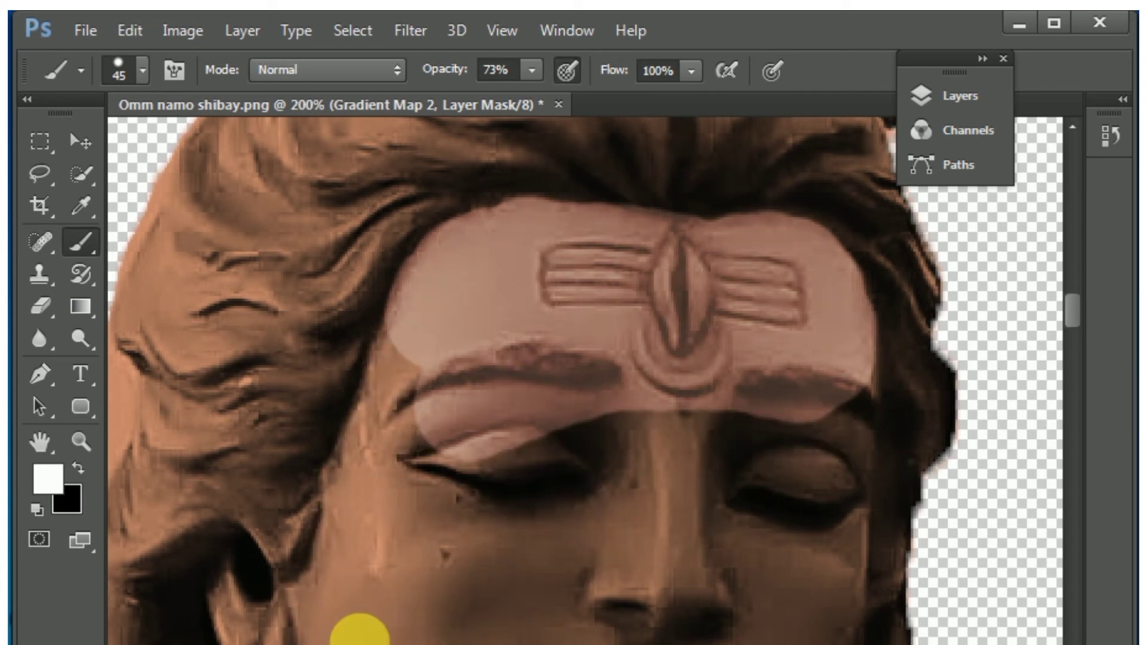
# - Set the brush opacity to 100% and paint the mask white over the whole face, from the forehead to the chin
pyautogui.click(530, 73)
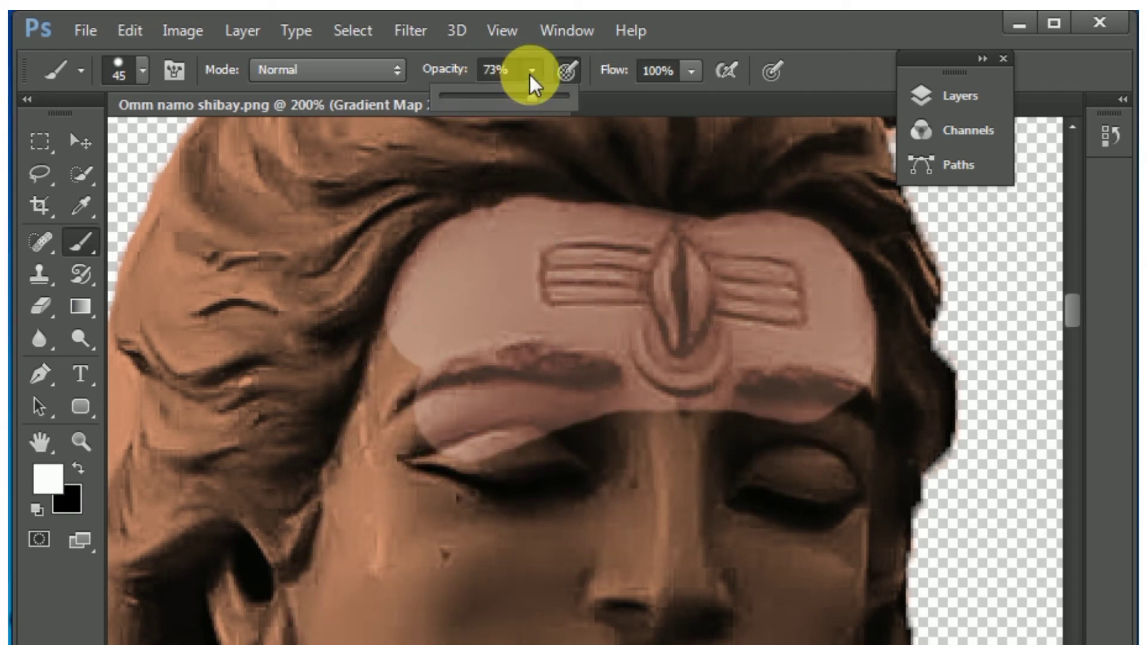
pyautogui.moveTo(533, 94); pyautogui.dragTo(572, 99)
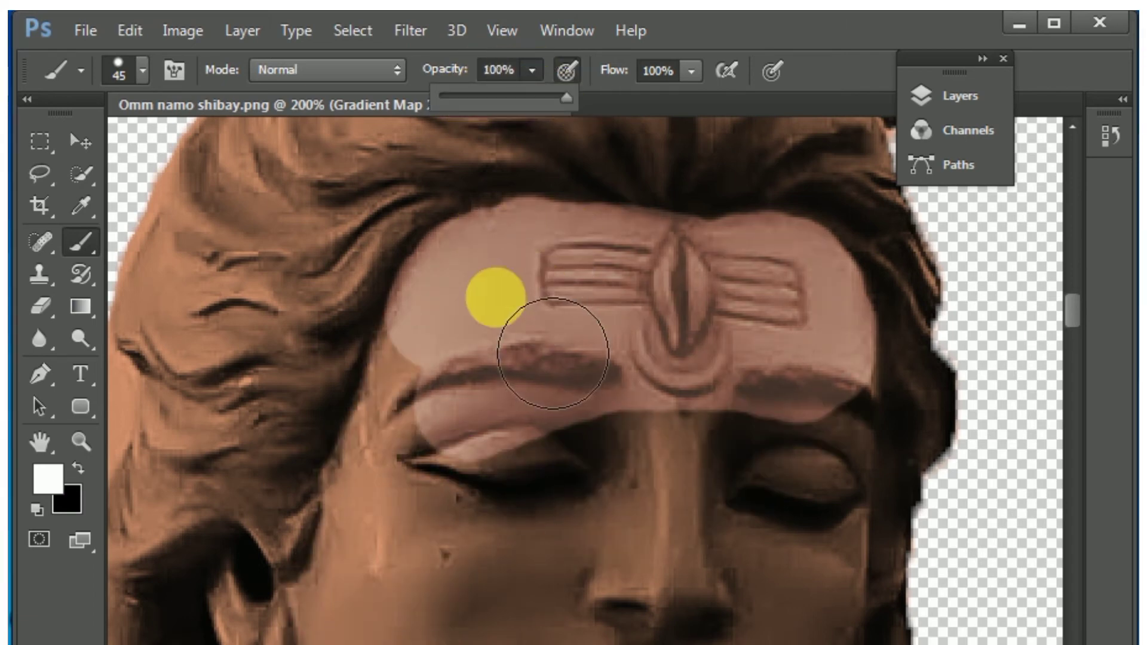
pyautogui.click(492, 291)
pyautogui.moveTo(661, 362)
pyautogui.mouseDown()
pyautogui.moveTo(543, 340)
pyautogui.moveTo(518, 356)
pyautogui.moveTo(497, 402)
pyautogui.moveTo(504, 442)
pyautogui.moveTo(750, 401)
pyautogui.moveTo(662, 444)
pyautogui.moveTo(841, 425)
pyautogui.moveTo(869, 381)
pyautogui.moveTo(866, 358)
pyautogui.moveTo(813, 331)
pyautogui.moveTo(570, 313)
pyautogui.moveTo(518, 338)
pyautogui.moveTo(496, 392)
pyautogui.moveTo(439, 334)
pyautogui.moveTo(548, 278)
pyautogui.moveTo(656, 247)
pyautogui.moveTo(639, 305)
pyautogui.moveTo(647, 356)
pyautogui.moveTo(632, 383)
pyautogui.moveTo(649, 283)
pyautogui.moveTo(520, 255)
pyautogui.moveTo(577, 311)
pyautogui.moveTo(514, 344)
pyautogui.moveTo(487, 410)
pyautogui.moveTo(498, 515)
pyautogui.moveTo(714, 482)
pyautogui.moveTo(468, 567)
pyautogui.moveTo(606, 555)
pyautogui.mouseUp()
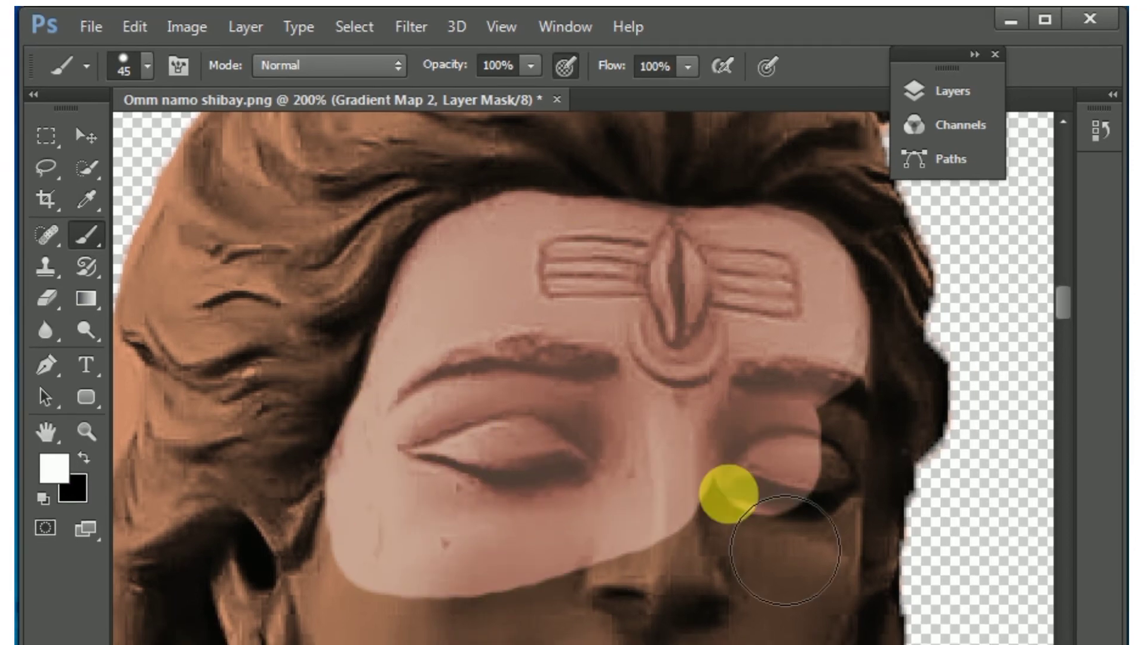
pyautogui.scroll(-3, 313, 422)
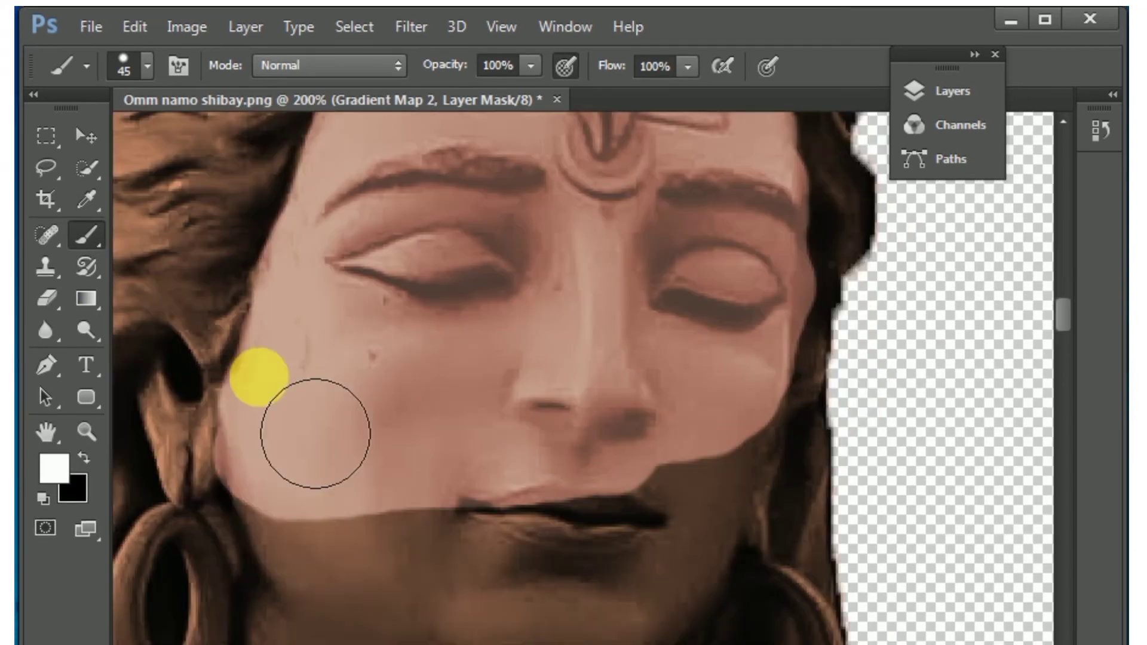
pyautogui.moveTo(313, 422)
pyautogui.mouseDown()
pyautogui.moveTo(325, 474)
pyautogui.moveTo(631, 636)
pyautogui.mouseUp()
# - Reduce the brush size to 9 and paint the mask white over the ear and its hoop earring
pyautogui.press('[')
pyautogui.press('[')
pyautogui.press('[')
pyautogui.press('[')
pyautogui.press('[')
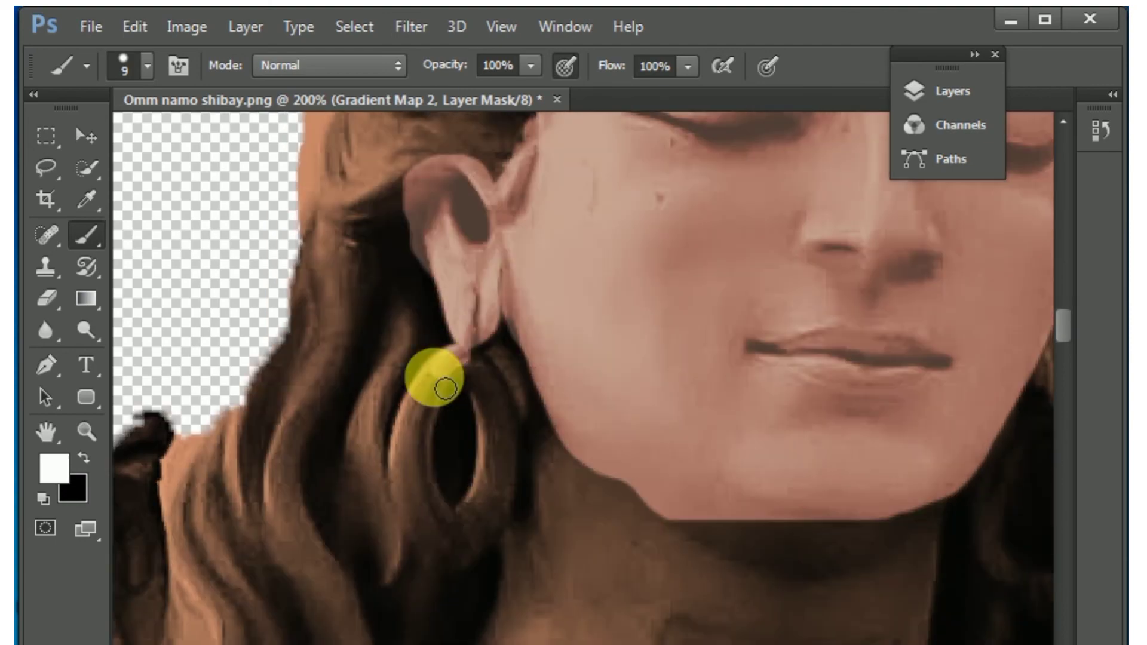
pyautogui.moveTo(441, 384)
pyautogui.mouseDown()
pyautogui.moveTo(433, 488)
pyautogui.moveTo(613, 502)
pyautogui.moveTo(530, 546)
pyautogui.mouseUp()
# - Enlarge the brush to 20 and paint the mask white over the neck down to the bead necklace
pyautogui.press(']')
pyautogui.press(']')
pyautogui.press(']')
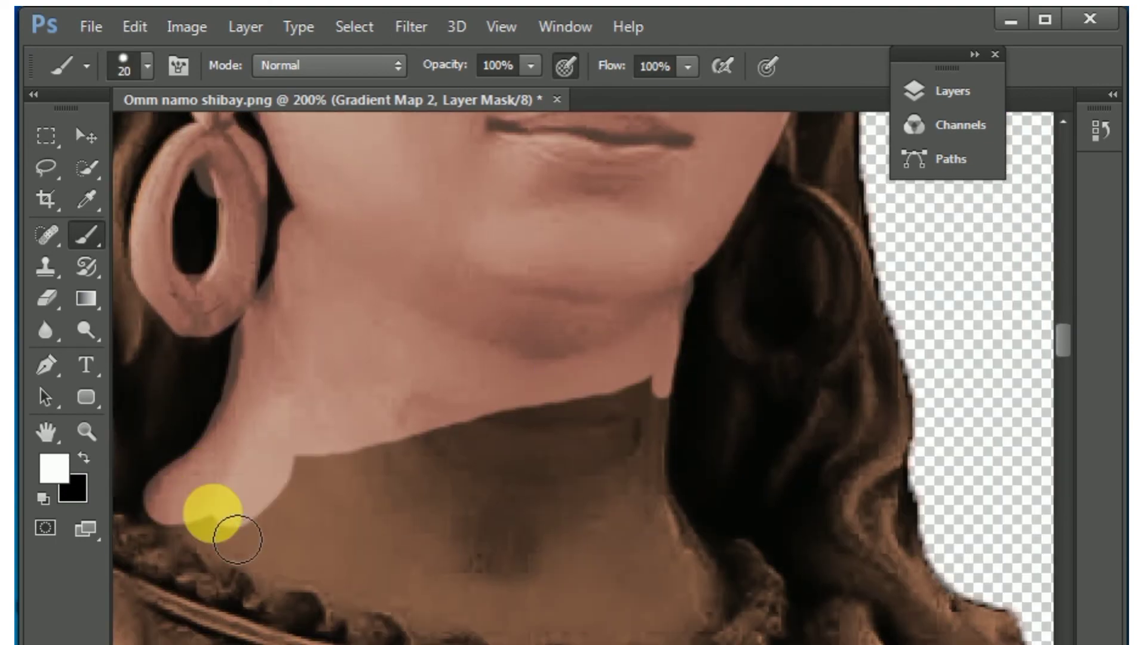
pyautogui.moveTo(226, 528)
pyautogui.mouseDown()
pyautogui.moveTo(582, 436)
pyautogui.moveTo(486, 633)
pyautogui.moveTo(622, 478)
pyautogui.moveTo(671, 494)
pyautogui.mouseUp()
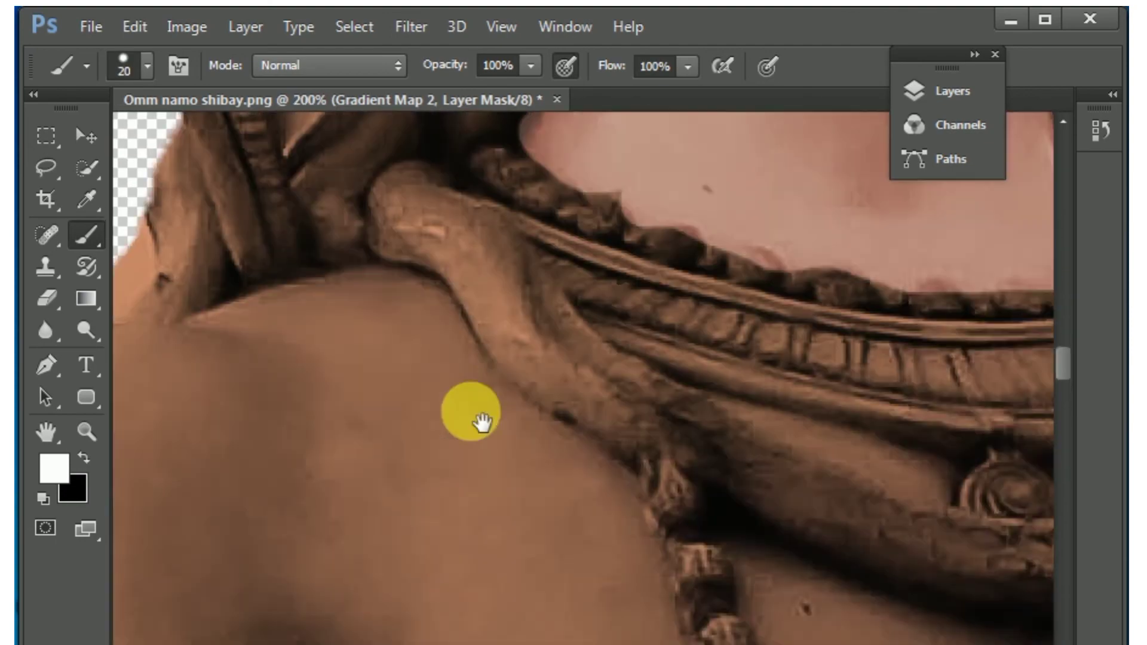
# - Paint the mask white over the shoulders, chest and upper arms with a brush of size 250
pyautogui.scroll(-5, 761, 507)
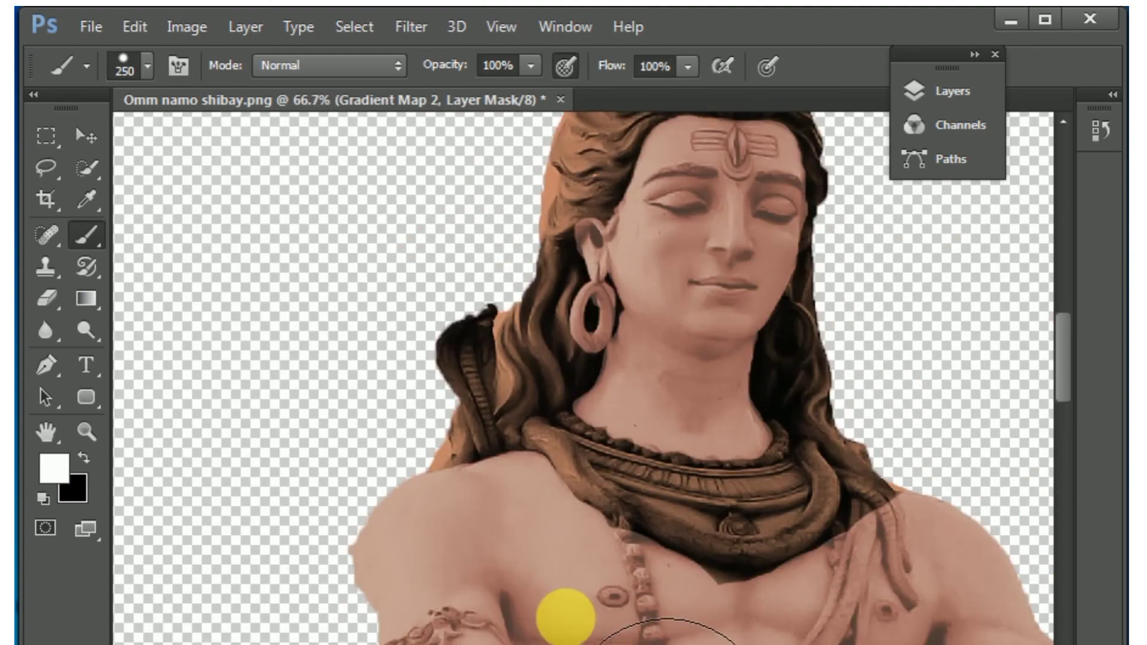
pyautogui.moveTo(942, 536); pyautogui.dragTo(819, 635)
pyautogui.scroll(-1, 818, 626)
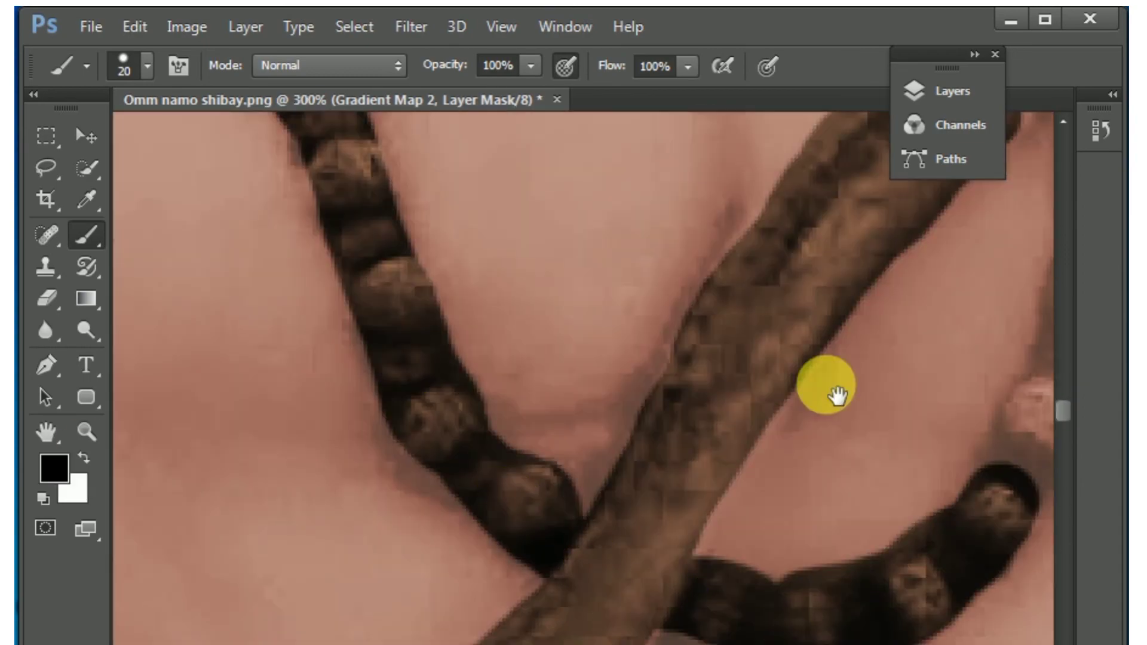
# - Paint the mask in black with a size 20 brush over the long bead necklace and the snake across the chest
pyautogui.hotkey('ctrl', '-')
pyautogui.hotkey('ctrl', '-')
pyautogui.hotkey('ctrl', '-')
pyautogui.hotkey('ctrl', '-')
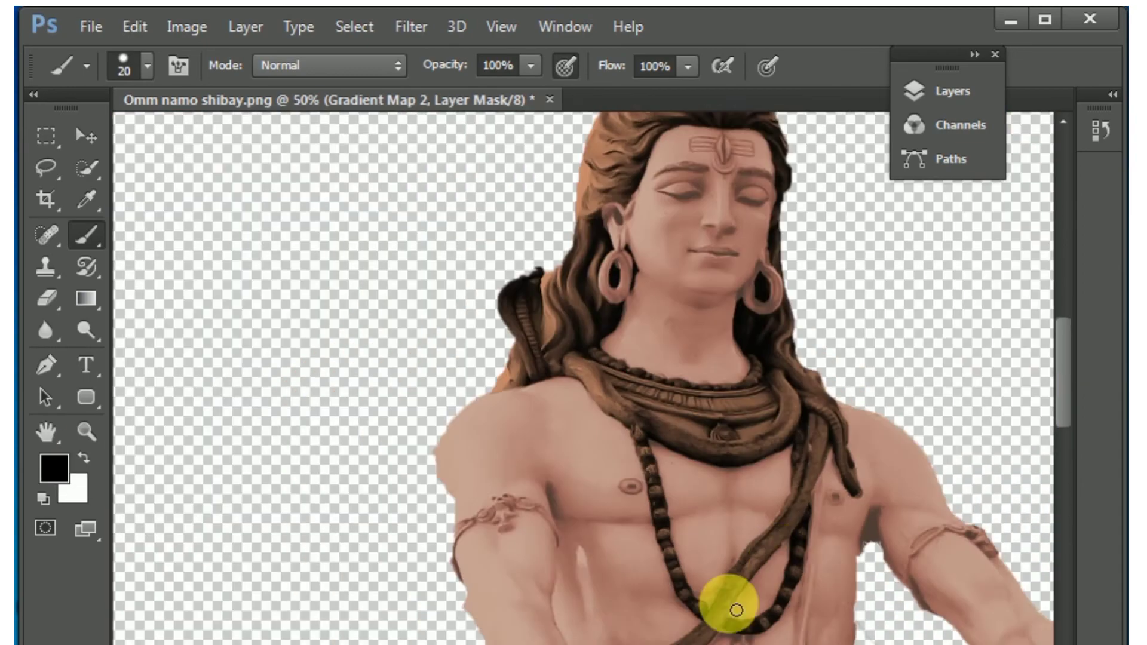
pyautogui.moveTo(735, 609); pyautogui.dragTo(584, 561)
# - Enlarge the brush to 700, paint the mask around the crossed legs and tiger-skin base, and switch the foreground color to white
pyautogui.hotkey('ctrl', '-')
pyautogui.press(']')
pyautogui.press(']')
pyautogui.press(']')
pyautogui.press(']')
pyautogui.press(']')
pyautogui.press(']')
pyautogui.hotkey('ctrl', '+')
pyautogui.hotkey('ctrl', '+')
pyautogui.hotkey('ctrl', '-')
pyautogui.hotkey('ctrl', '-')
pyautogui.moveTo(454, 431); pyautogui.dragTo(873, 442)
pyautogui.click(85, 457)
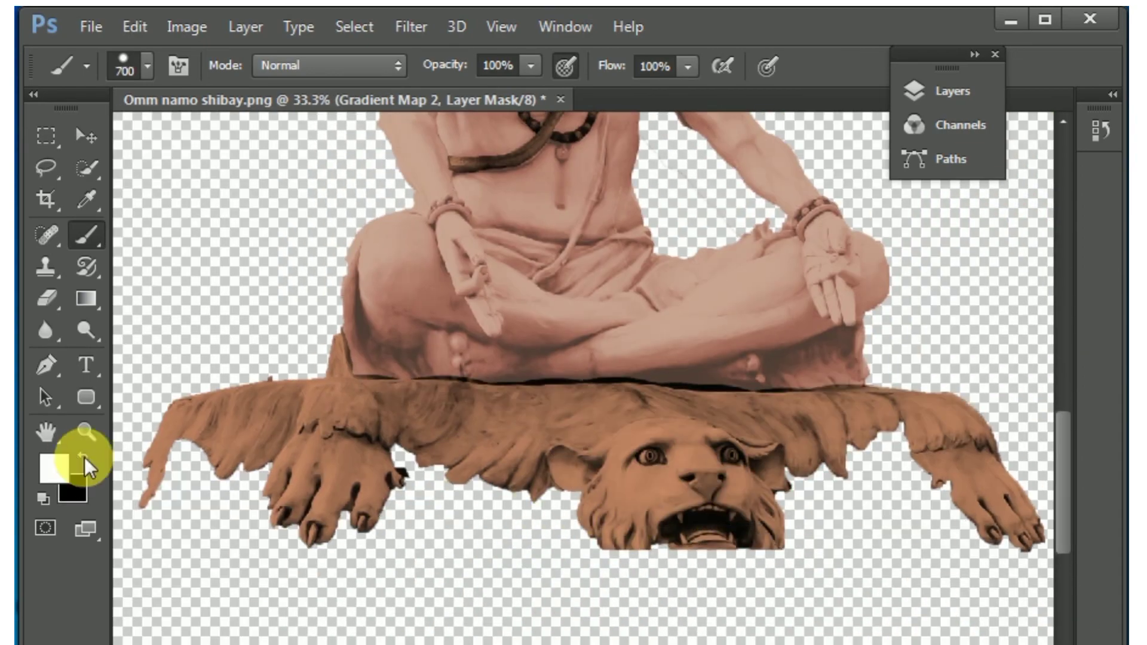
# - Set the brush opacity to 47%, flow to 49% and size to 40, and paint soft white mask strokes over the statue's lower part
pyautogui.click(531, 66)
pyautogui.moveTo(535, 90); pyautogui.dragTo(469, 91)
pyautogui.click(688, 66)
pyautogui.hotkey('ctrl', '+')
pyautogui.hotkey('ctrl', '+')
pyautogui.press('[')
pyautogui.press('[')
pyautogui.press('[')
pyautogui.press('[')
pyautogui.press('[')
pyautogui.press('[')
pyautogui.moveTo(359, 313); pyautogui.dragTo(944, 331)
pyautogui.moveTo(457, 370); pyautogui.dragTo(747, 456)
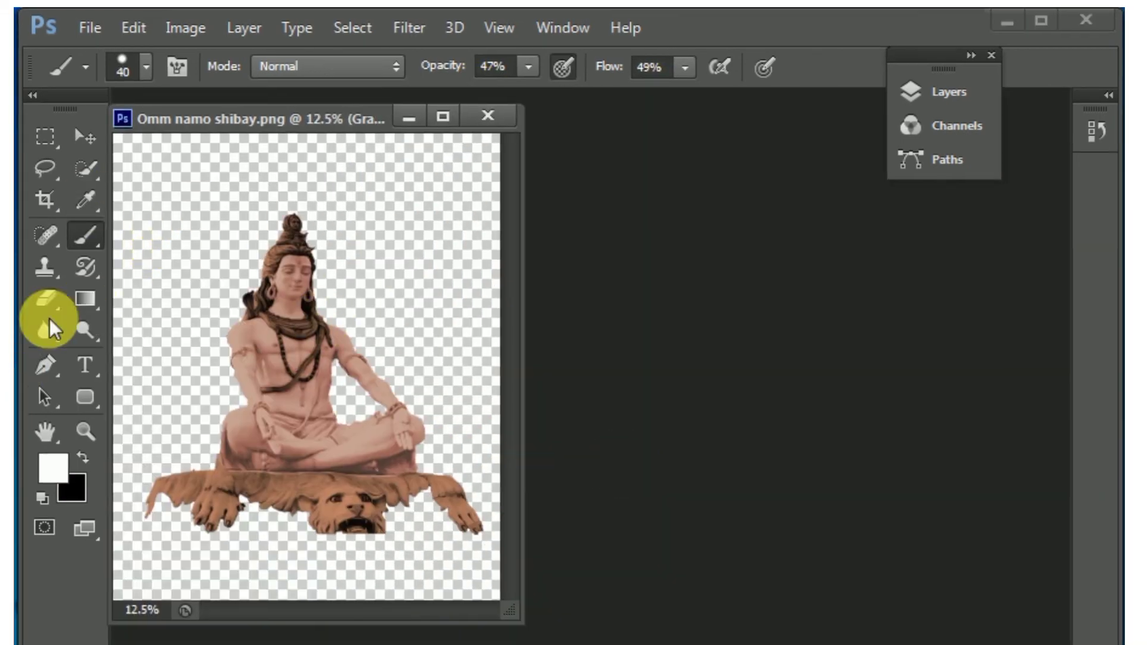
# - Save a PNG copy named dddddddddd in the PNG folder, with Smallest / Slow compression and no interlacing
pyautogui.click(95, 28)
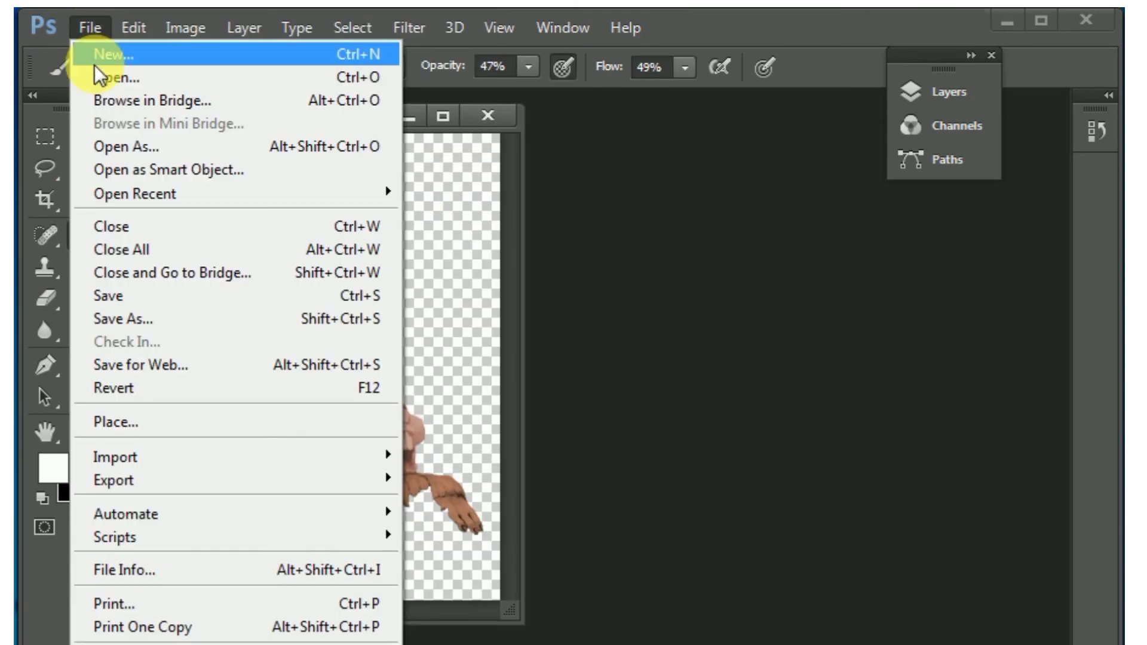
pyautogui.click(122, 318)
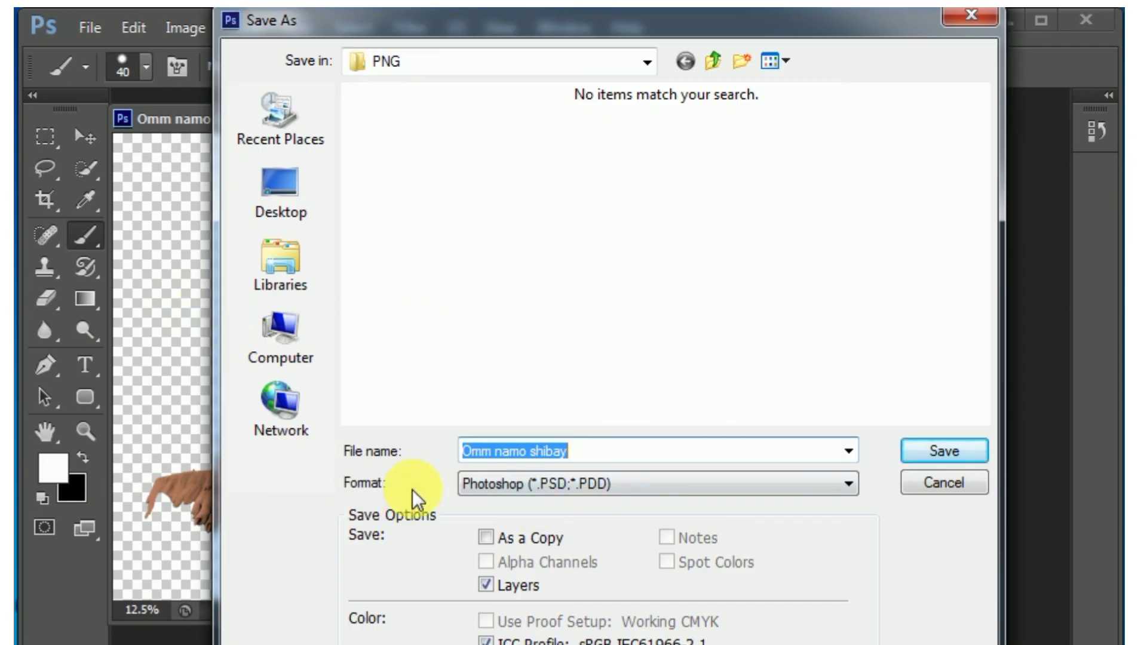
pyautogui.click(850, 486)
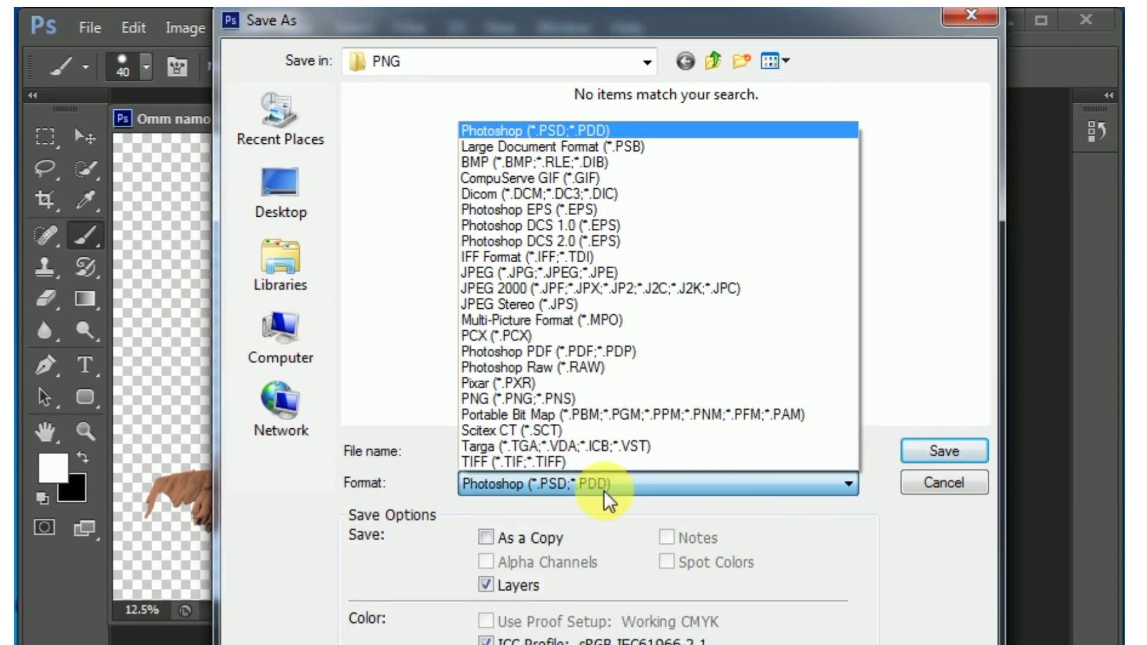
pyautogui.click(562, 400)
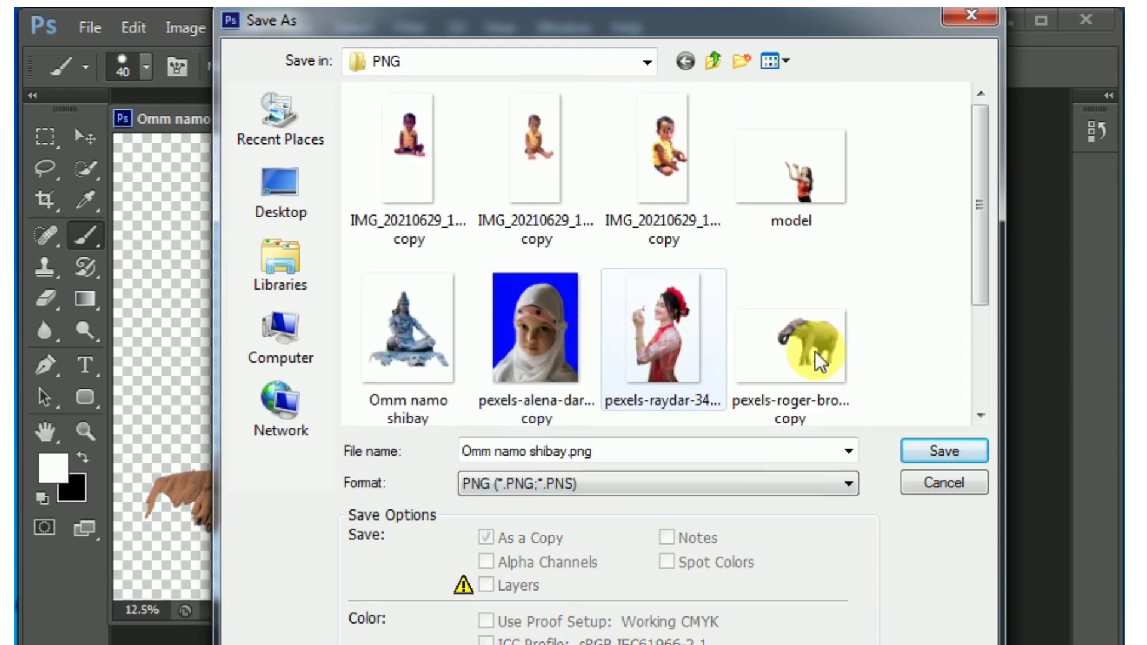
pyautogui.click(622, 462)
pyautogui.write('d')
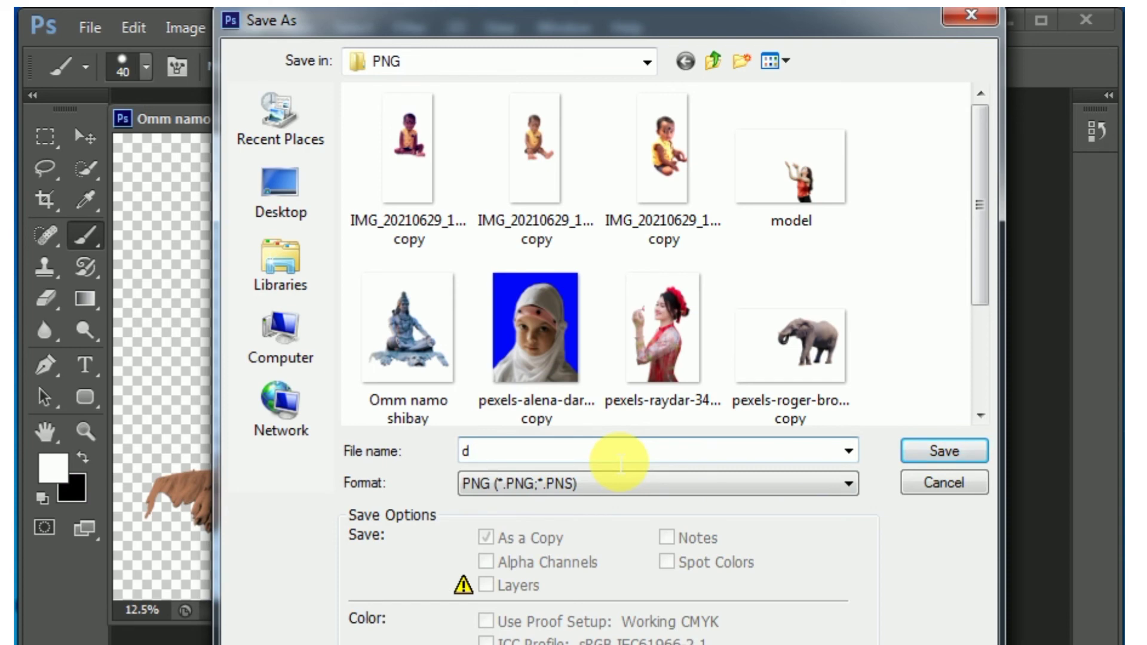
pyautogui.write('ddddddddd')
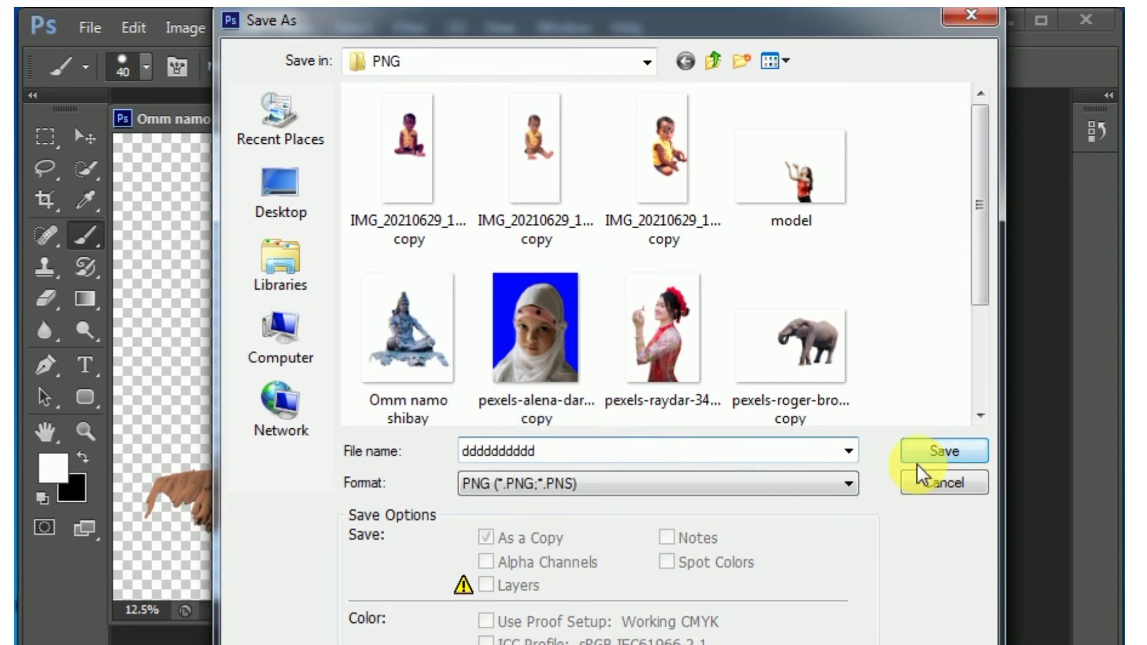
pyautogui.click(942, 452)
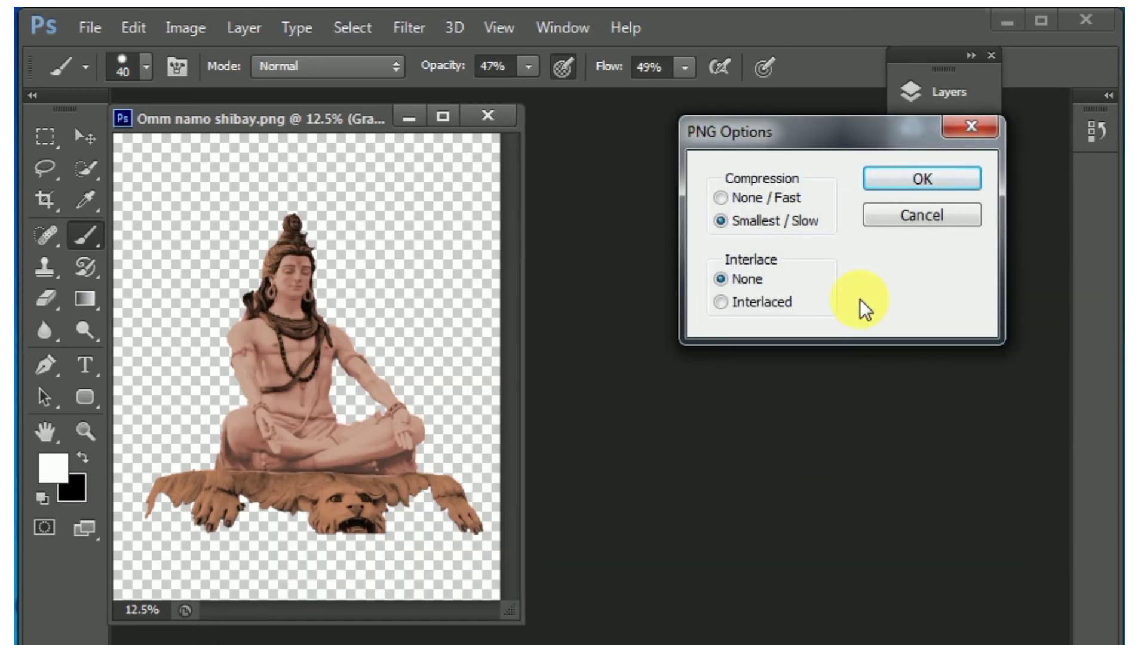
pyautogui.click(926, 182)
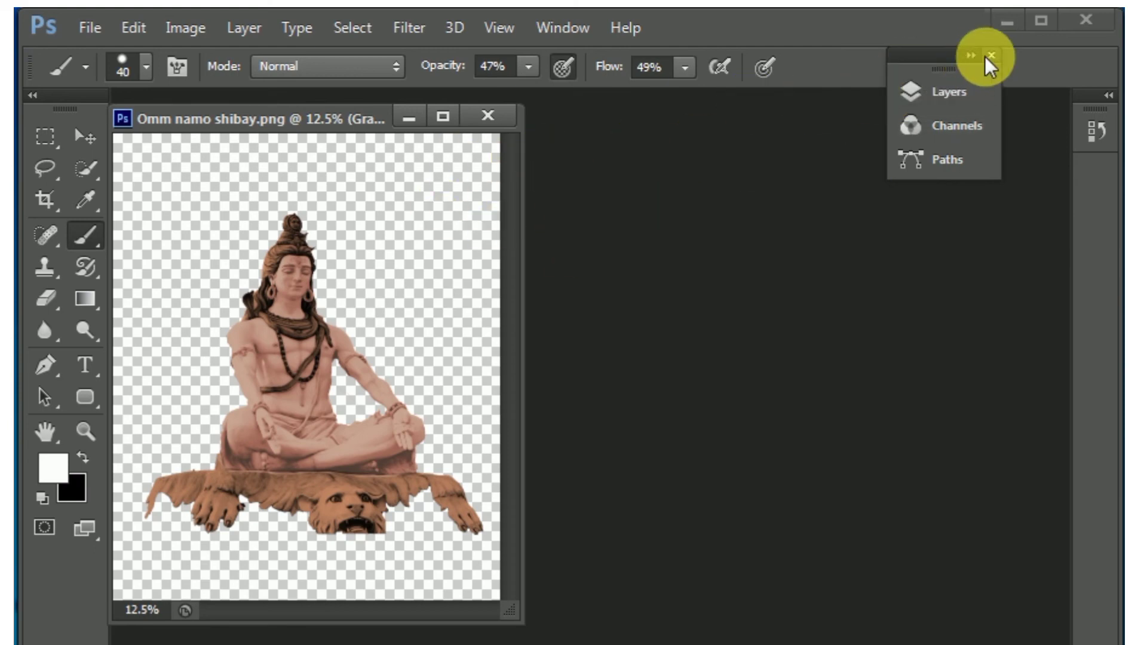
# - Check and delete the hidden gradient map layer above Gradient Map 2 and the colour swatch layer, Layer 2
pyautogui.click(942, 87)
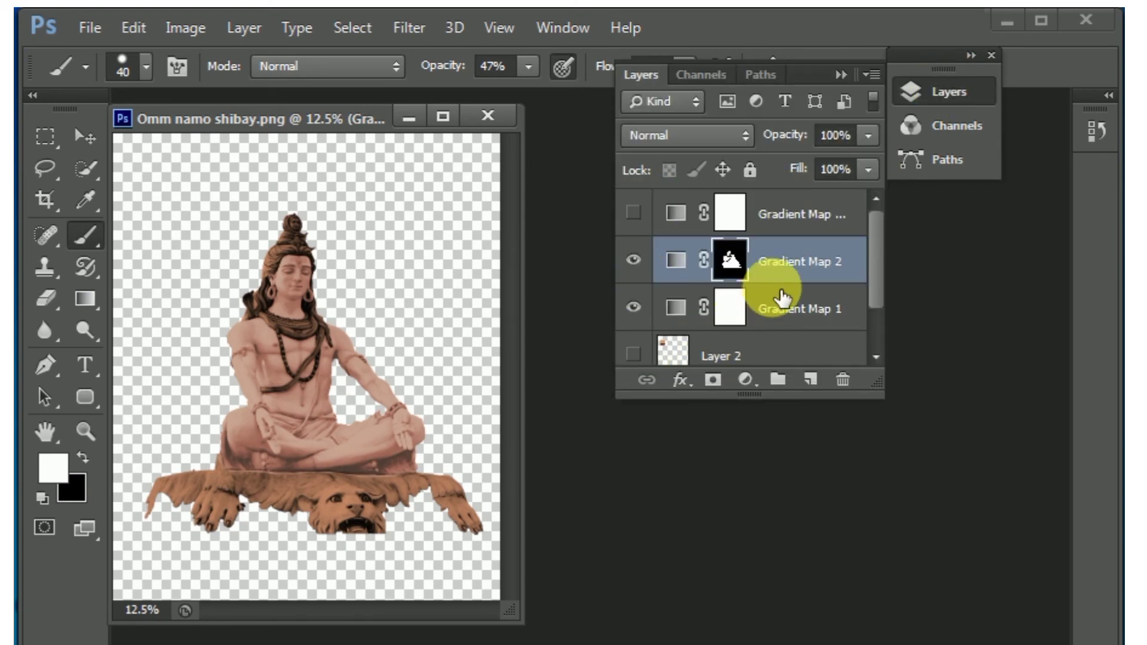
pyautogui.click(634, 214)
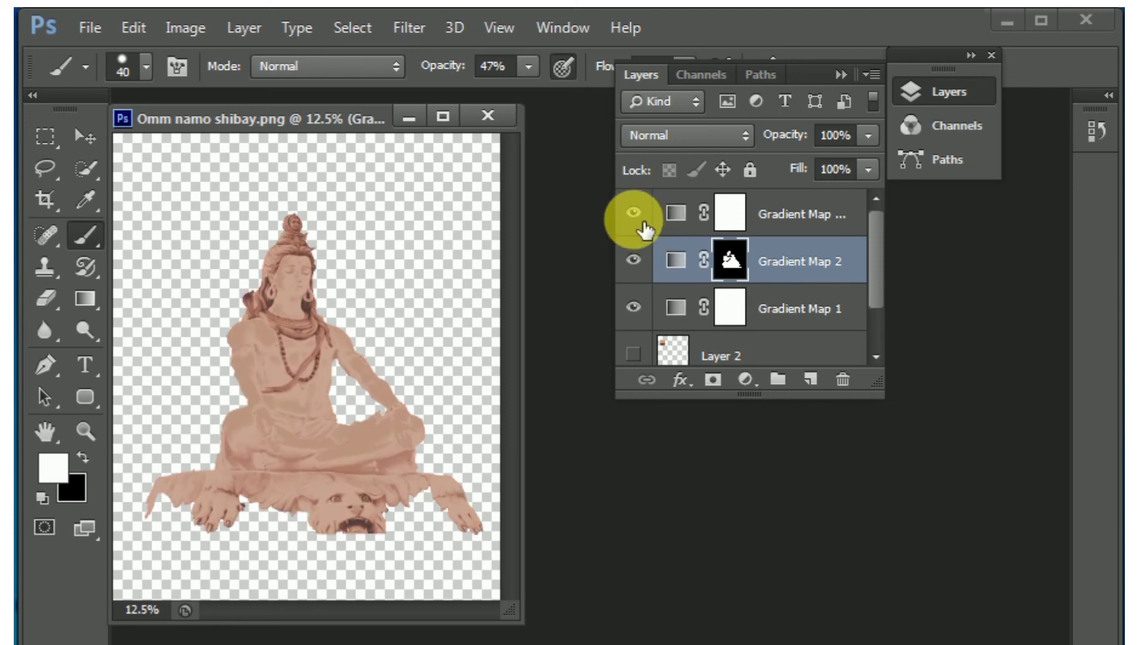
pyautogui.click(643, 221)
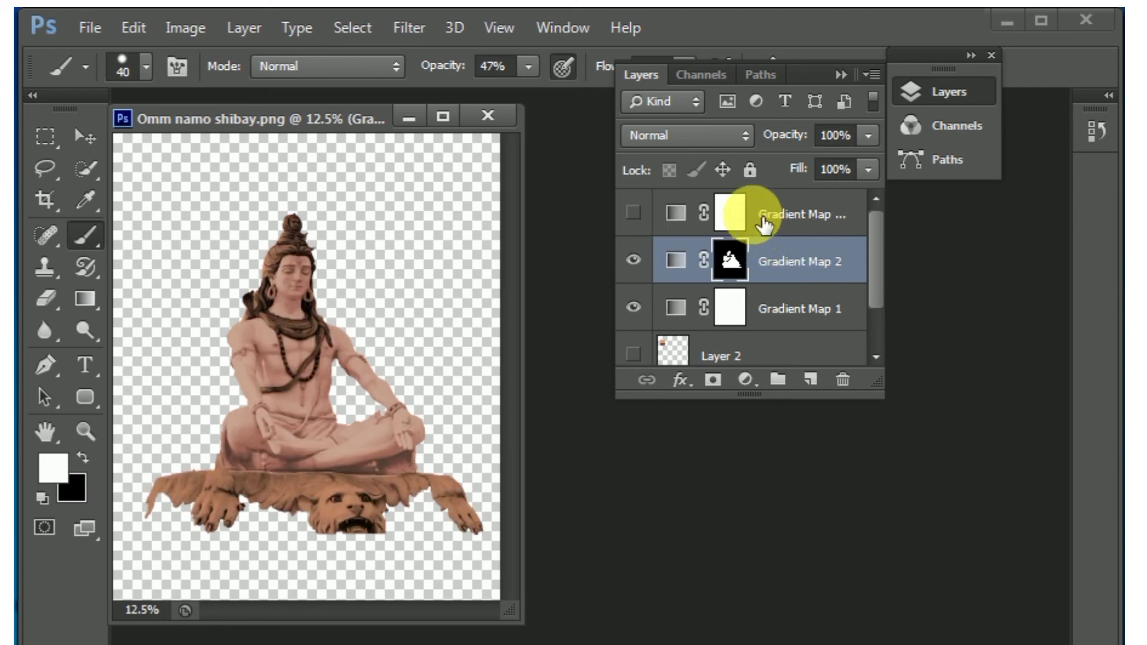
pyautogui.moveTo(764, 220); pyautogui.dragTo(853, 381)
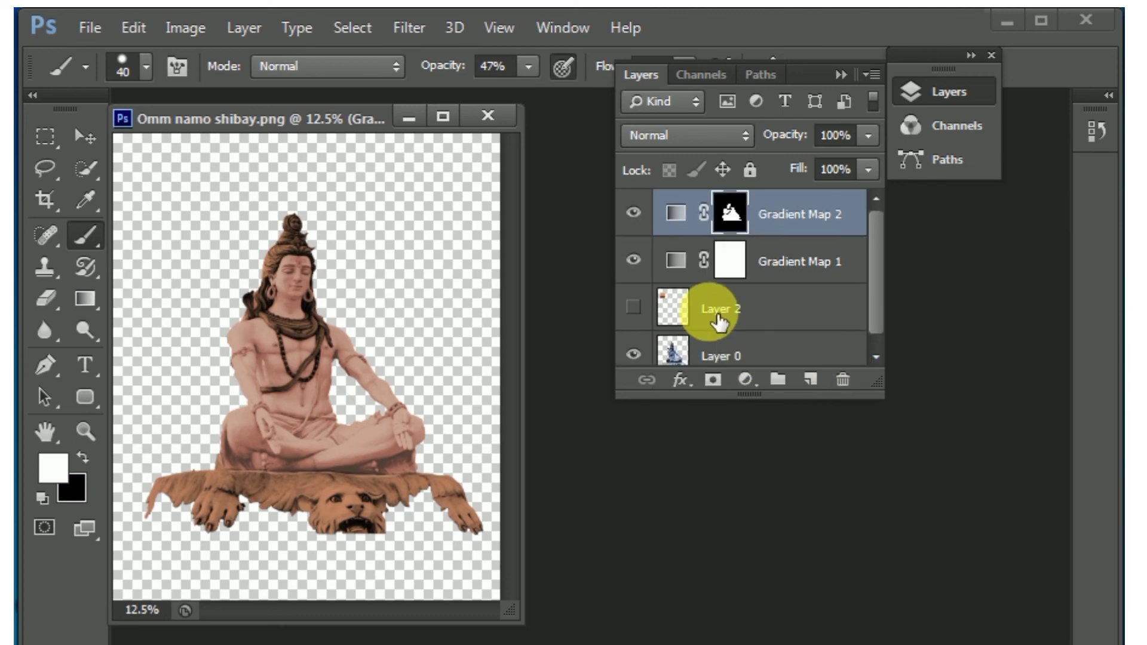
pyautogui.click(644, 308)
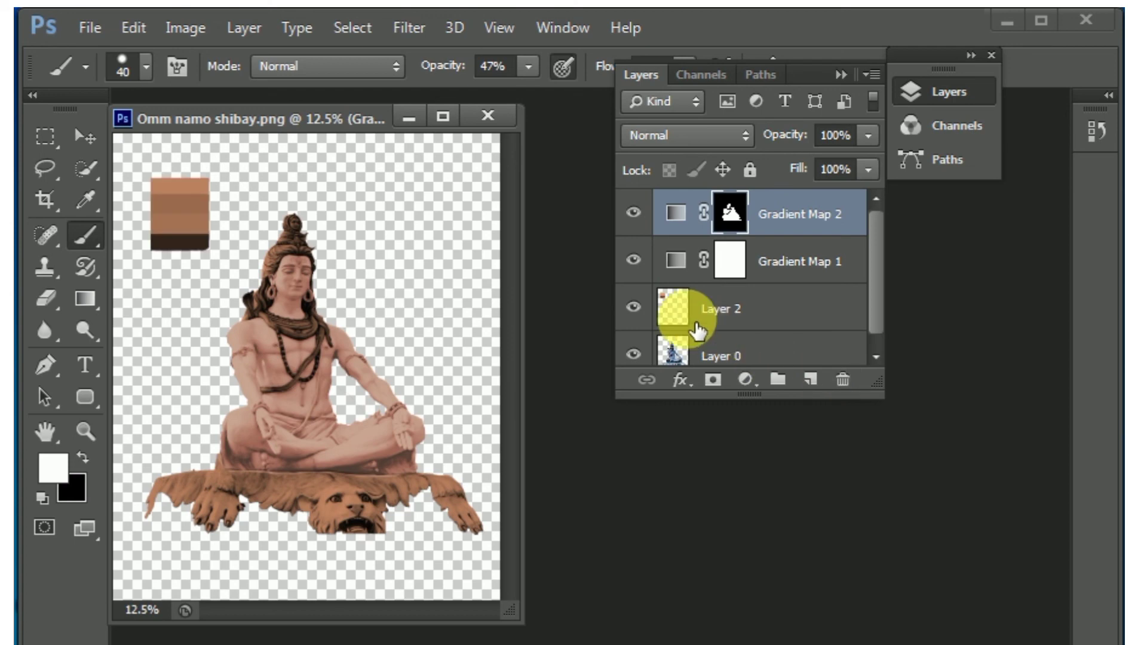
pyautogui.moveTo(688, 322); pyautogui.dragTo(842, 380)
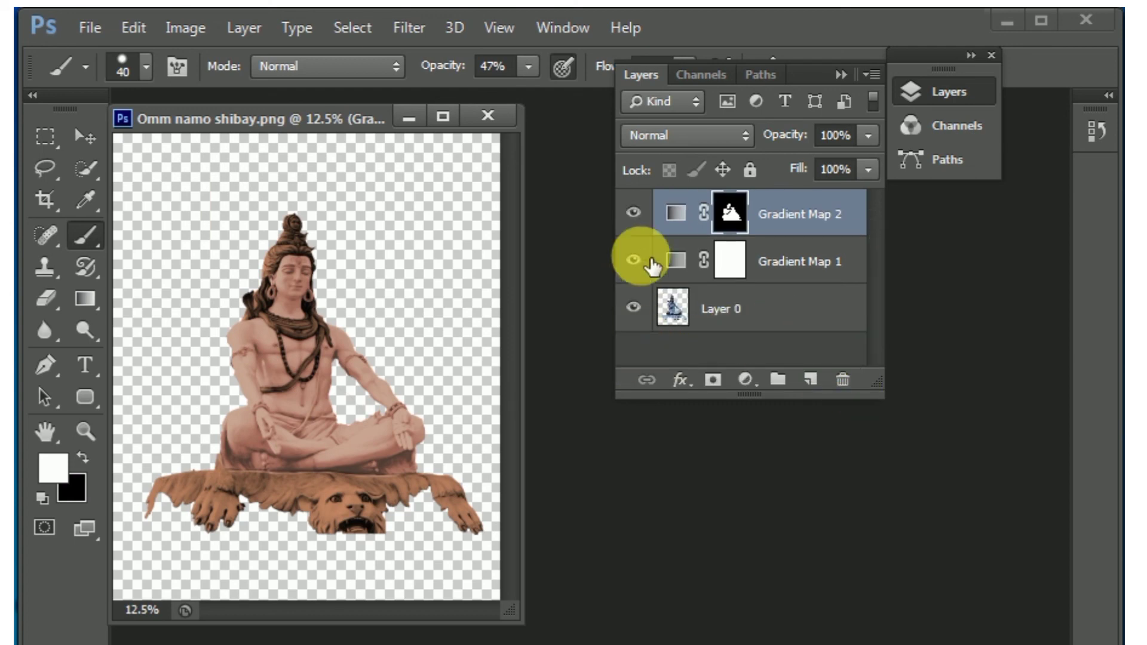
# - Compare the statue's colouring with Gradient Map 2 and Gradient Map 1 each hidden and shown again
pyautogui.click(643, 222)
pyautogui.click(644, 221)
pyautogui.click(647, 258)
pyautogui.click(646, 259)
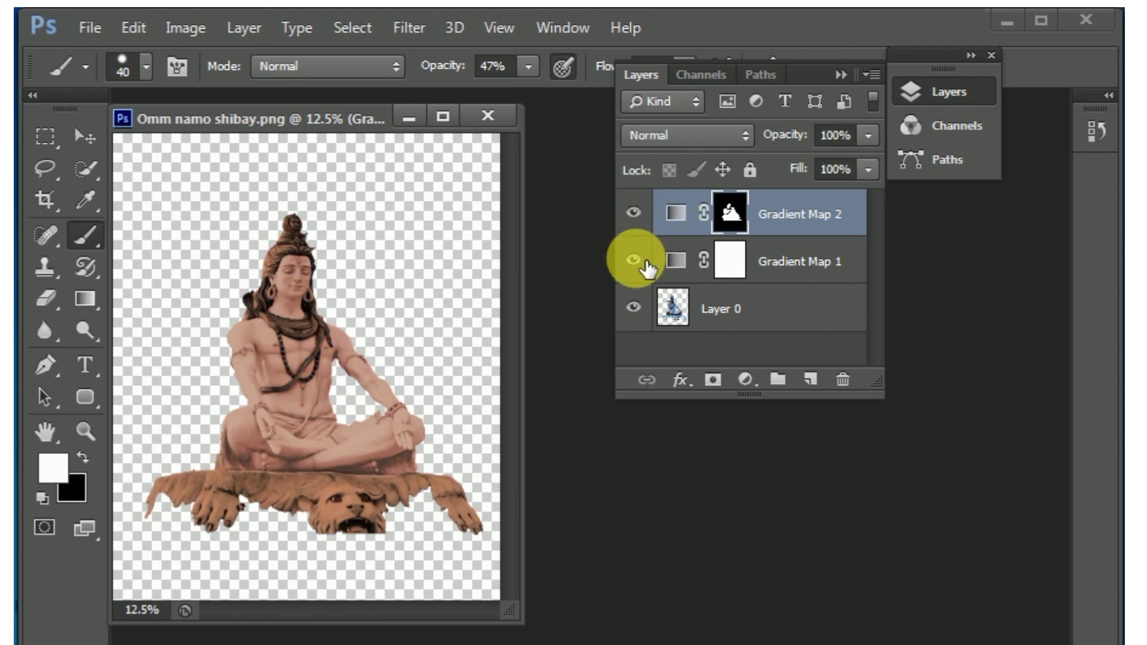
pyautogui.click(647, 261)
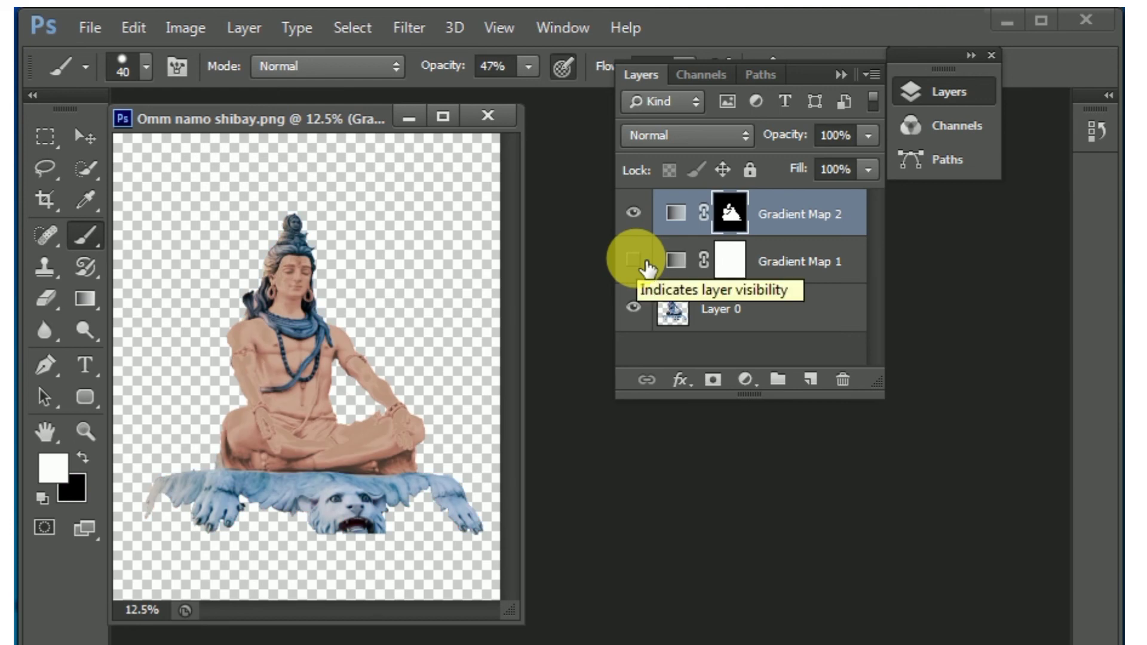
pyautogui.click(645, 264)
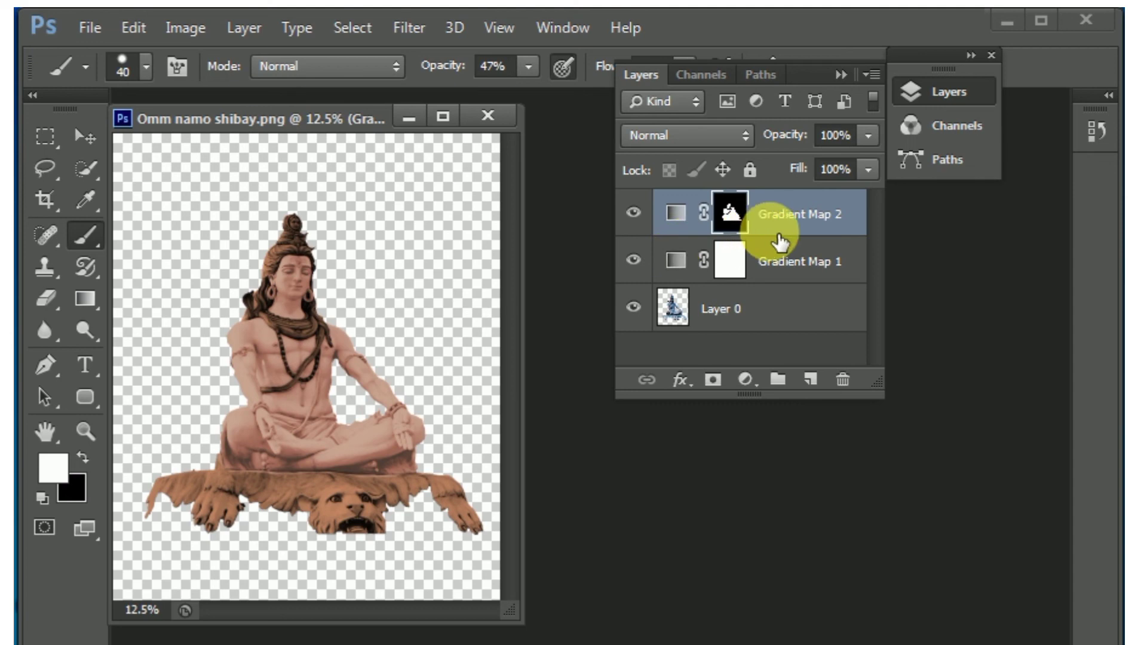
# - Try to convert Gradient Map 1 and Gradient Map 2 together into a smart object and check its effect on the statue
pyautogui.keyDown('shift'); pyautogui.click(774, 261); pyautogui.keyUp('shift')
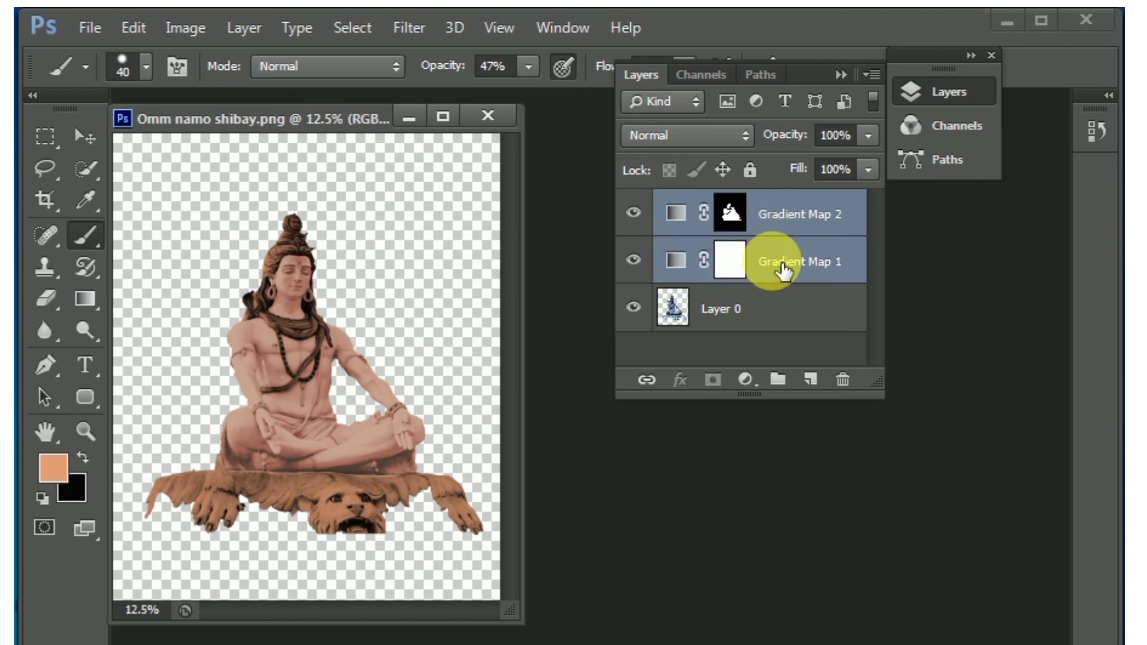
pyautogui.rightClick(777, 214)
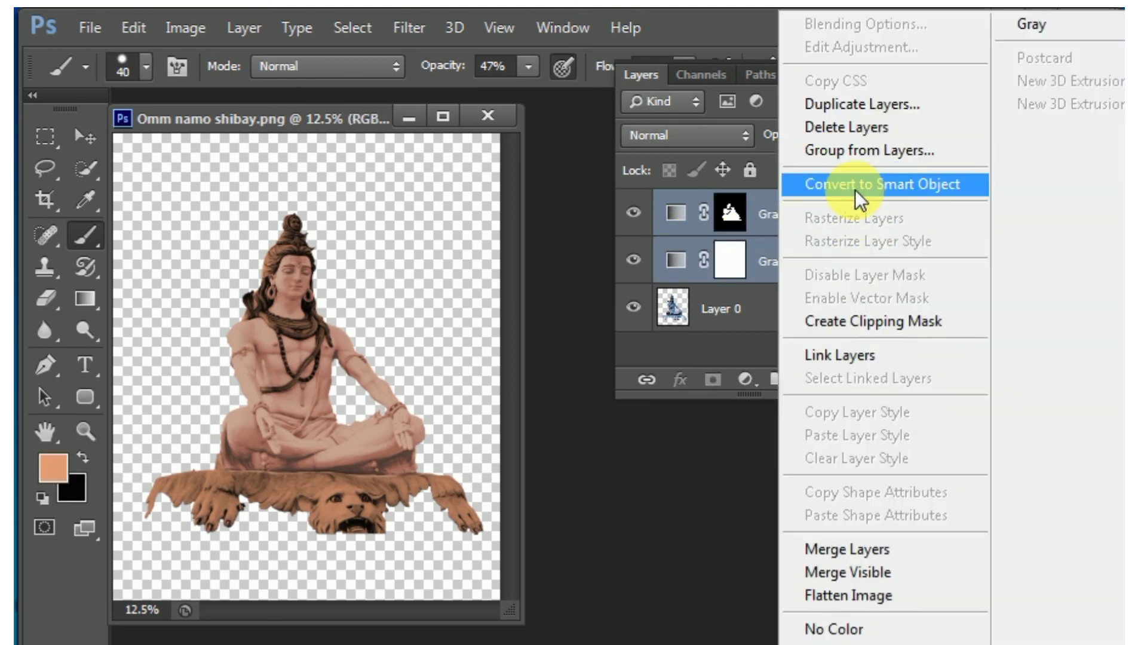
pyautogui.click(855, 189)
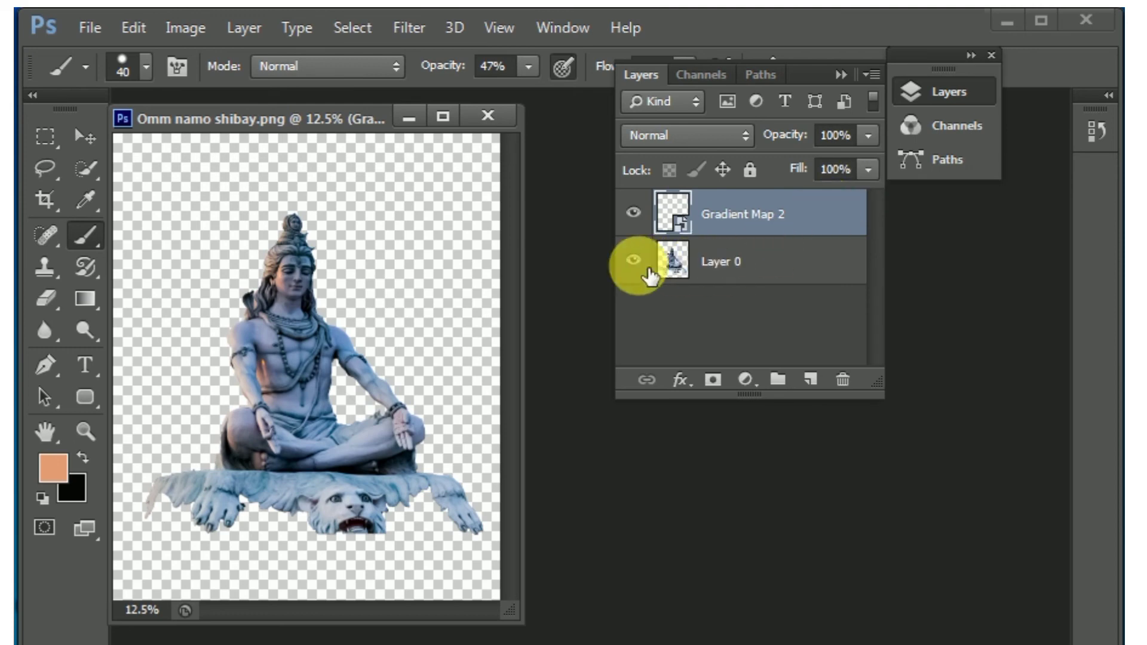
pyautogui.click(643, 266)
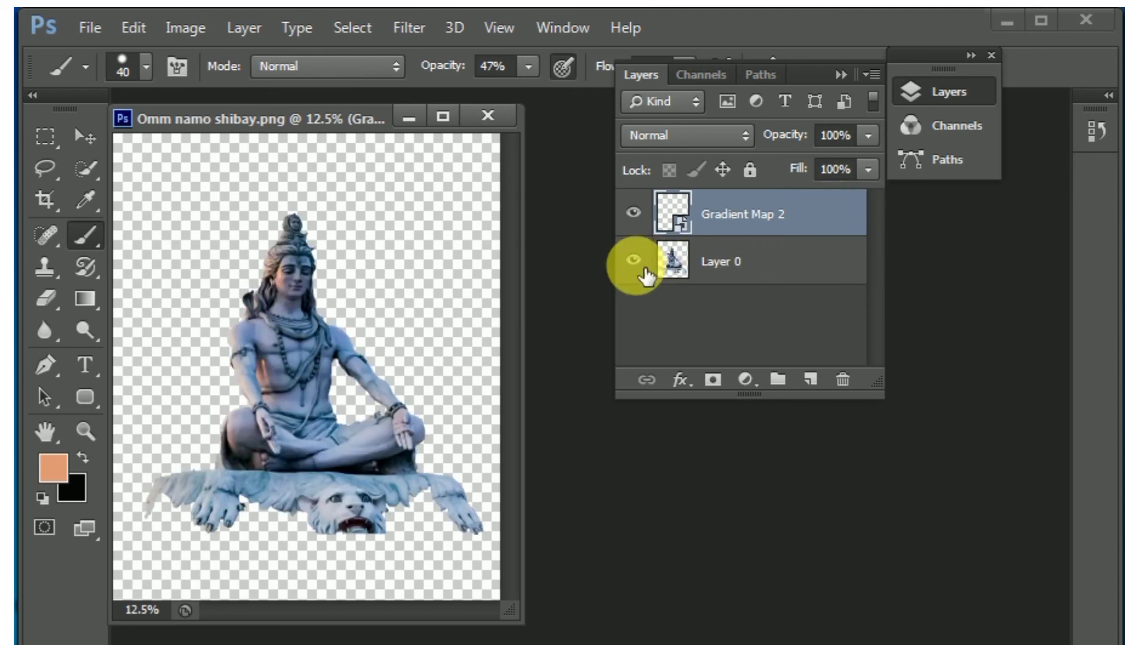
pyautogui.click(644, 218)
pyautogui.click(644, 215)
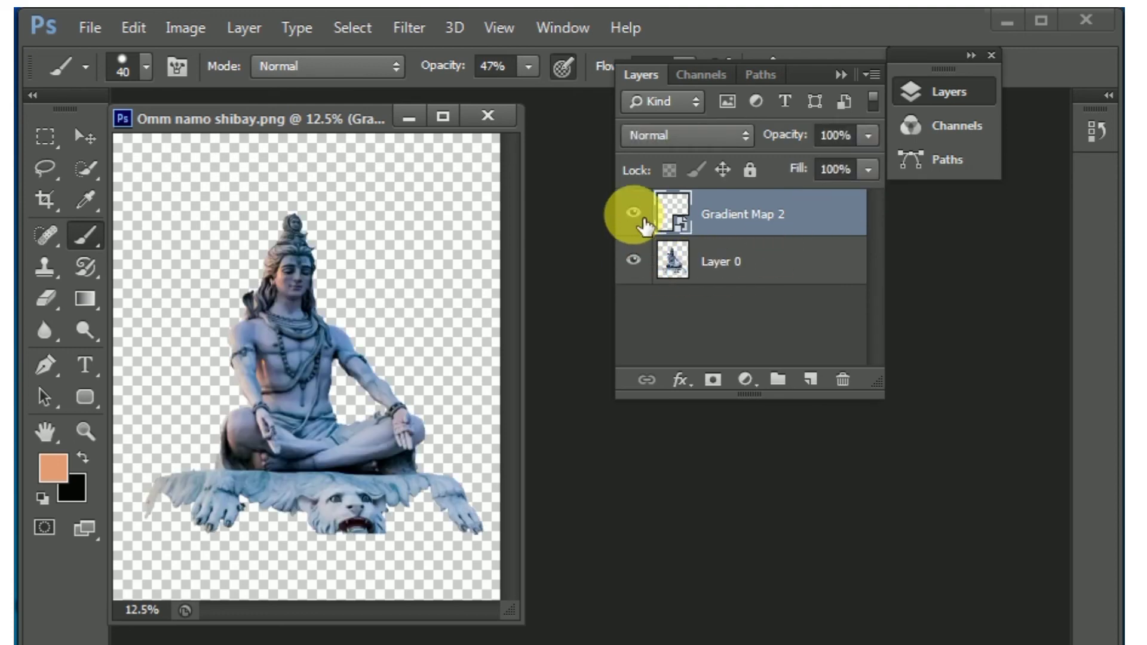
pyautogui.click(644, 218)
pyautogui.click(644, 219)
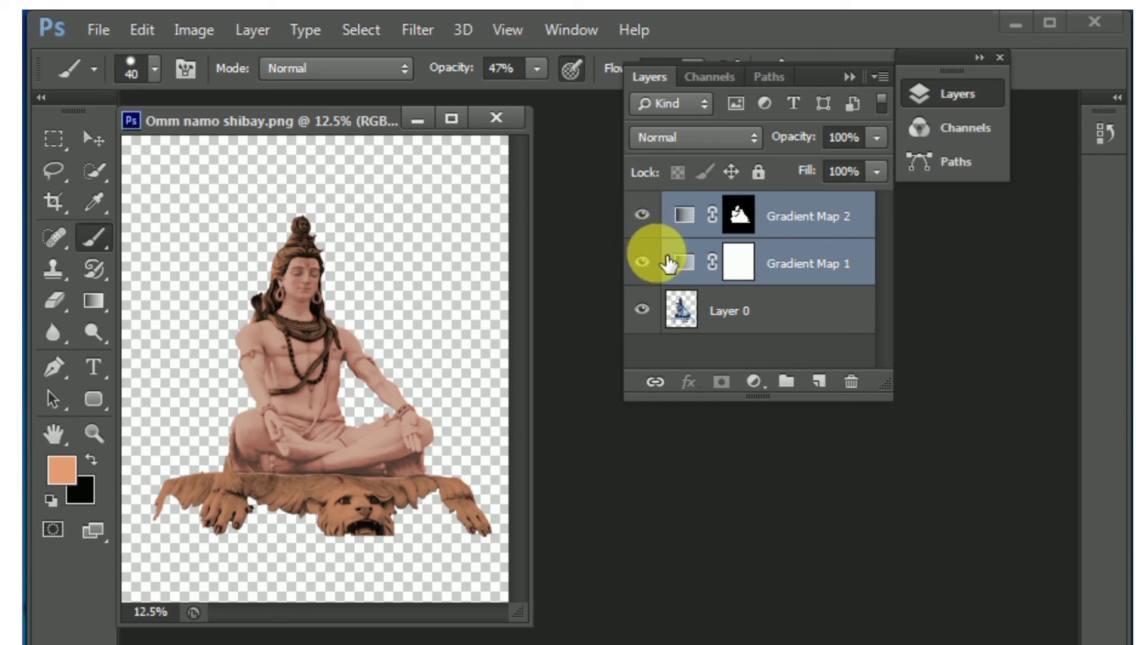
# - Switch Gradient Map 1 and then Gradient Map 2 off and on to recheck each layer's effect on the statue
pyautogui.click(642, 263)
pyautogui.click(642, 263)
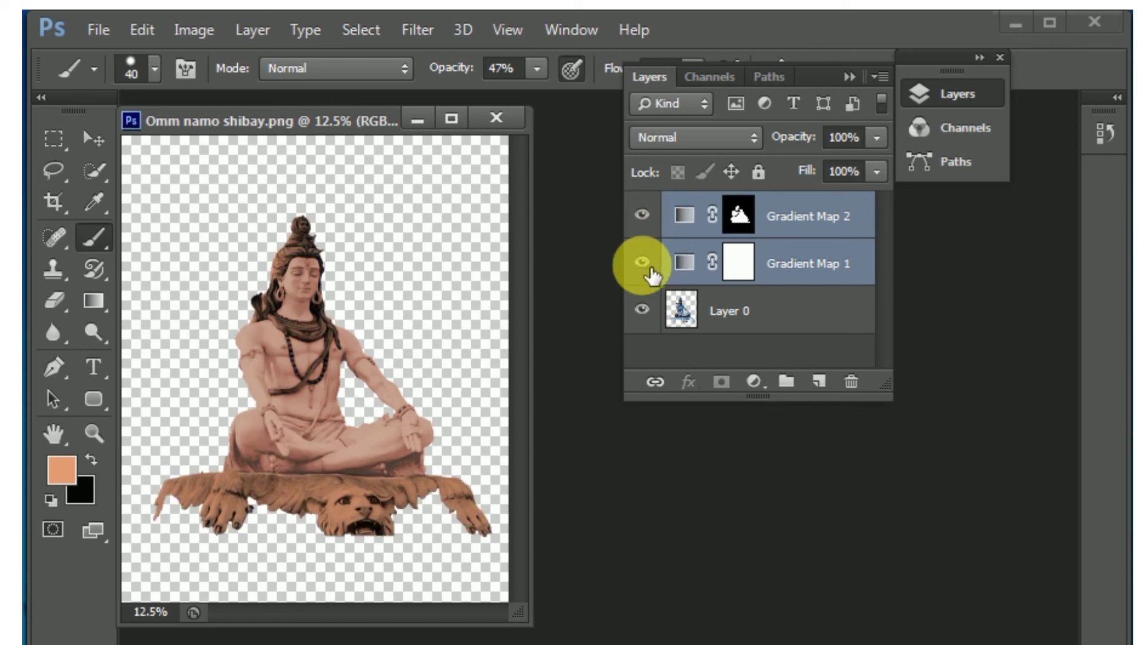
pyautogui.click(643, 215)
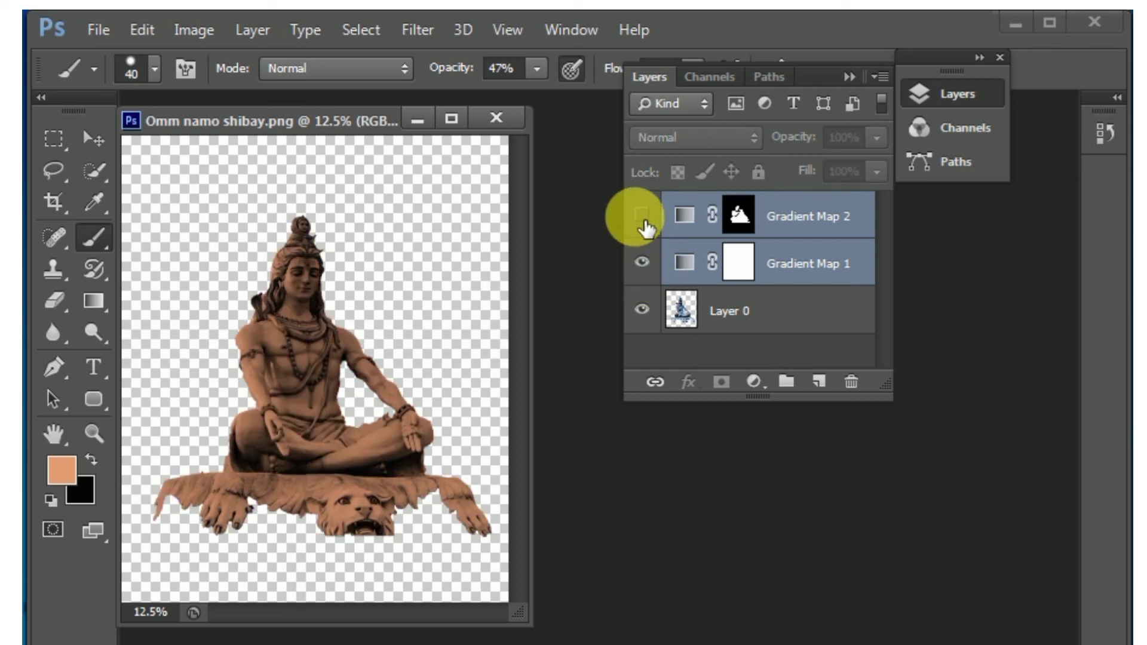
pyautogui.click(644, 220)
pyautogui.click(645, 220)
pyautogui.click(643, 219)
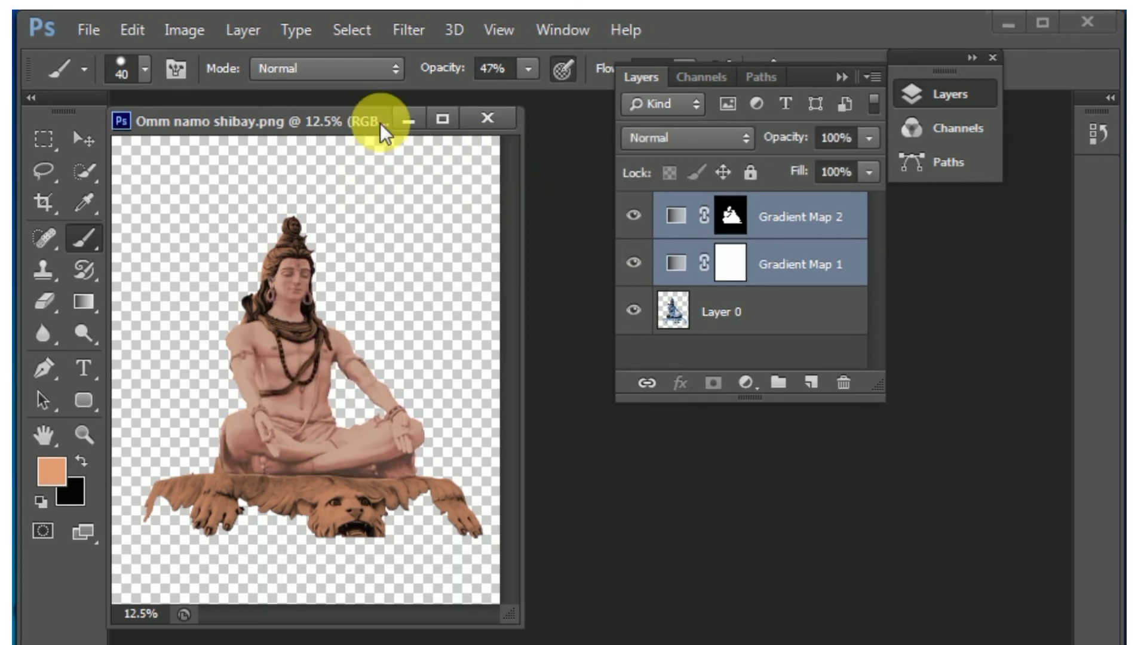
# - Dock the document window as a tab and dock the floating Layers, Channels and Paths group beside History, expanded
pyautogui.moveTo(380, 118); pyautogui.dragTo(422, 103)
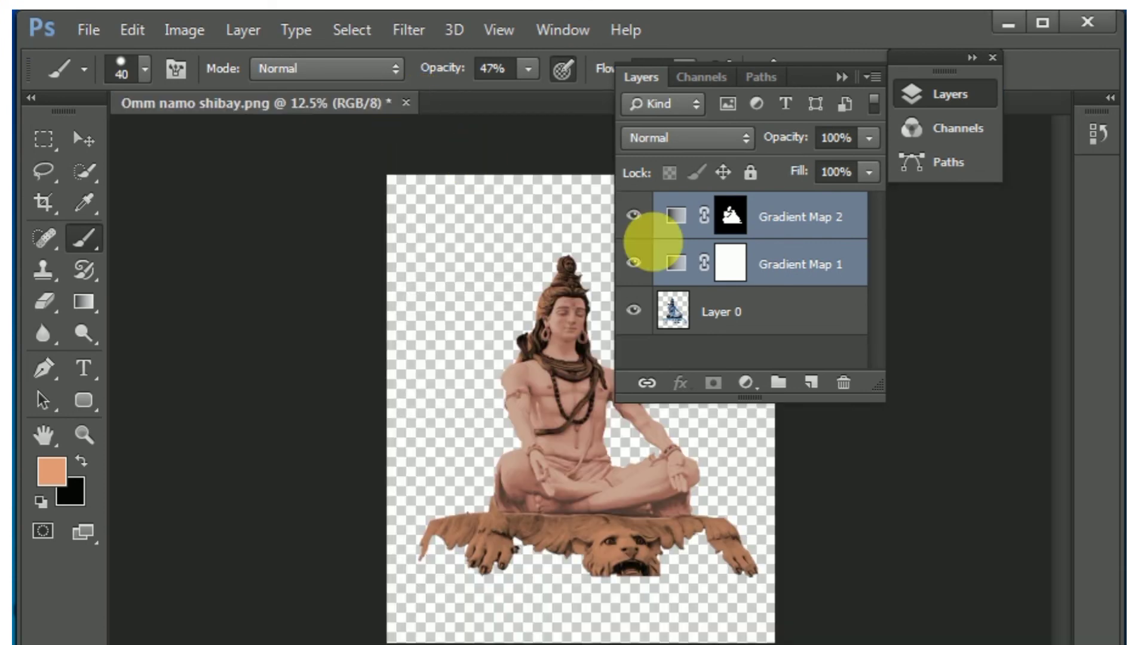
pyautogui.moveTo(798, 69); pyautogui.dragTo(1087, 98)
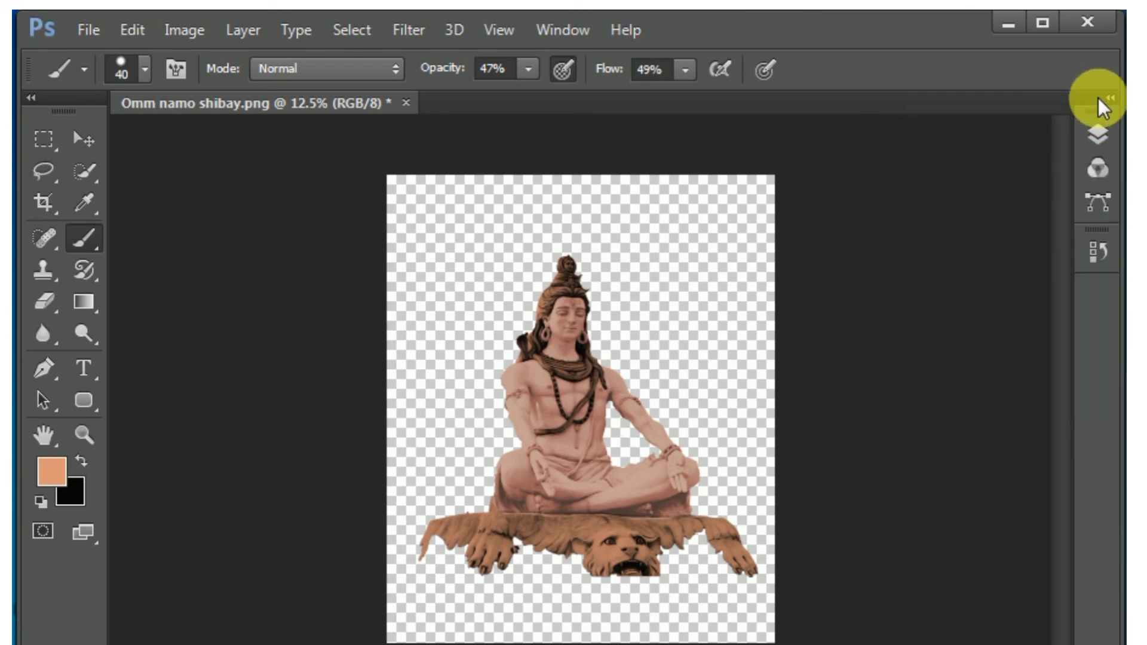
pyautogui.click(1111, 98)
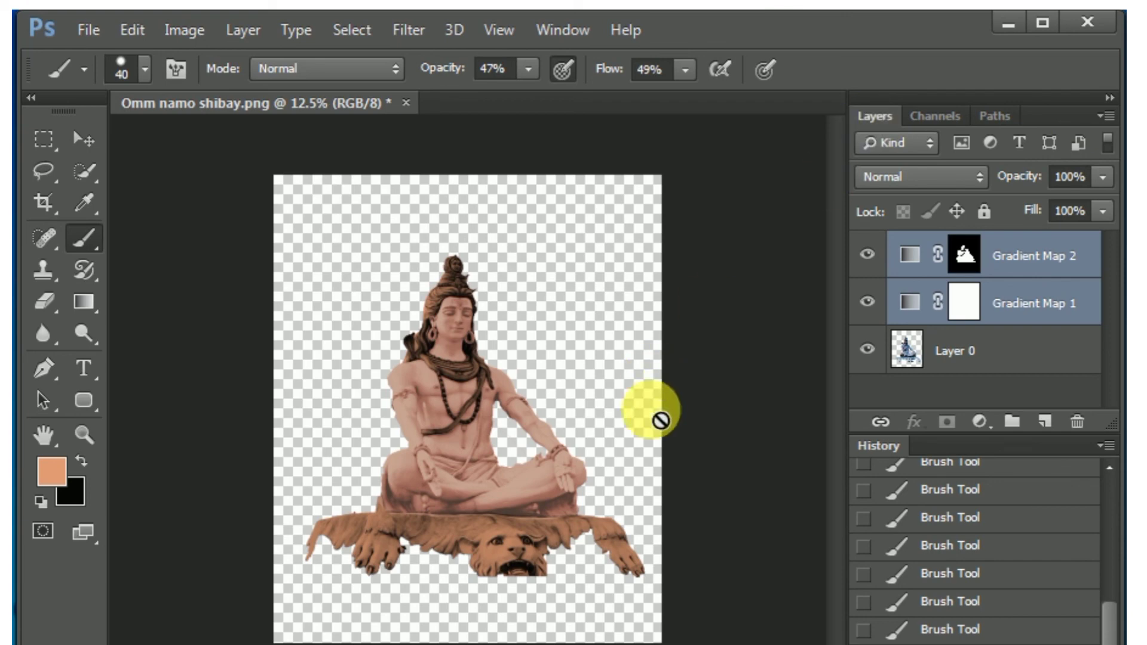
# - Examine the face and chest up close at 33.3% zoom, comparing the image with Gradient Map 2 hidden and shown
pyautogui.keyDown('ctrl'); pyautogui.click(555, 398); pyautogui.keyUp('ctrl')
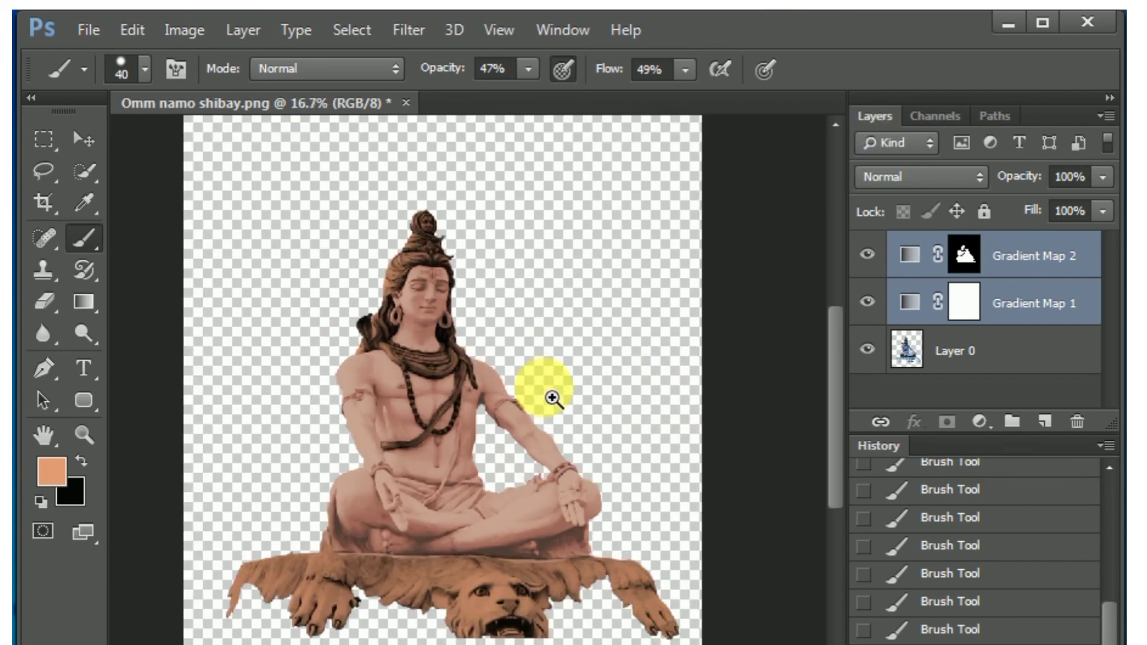
pyautogui.keyDown('ctrl'); pyautogui.click(554, 398); pyautogui.keyUp('ctrl')
pyautogui.keyDown('ctrl'); pyautogui.click(552, 397); pyautogui.keyUp('ctrl')
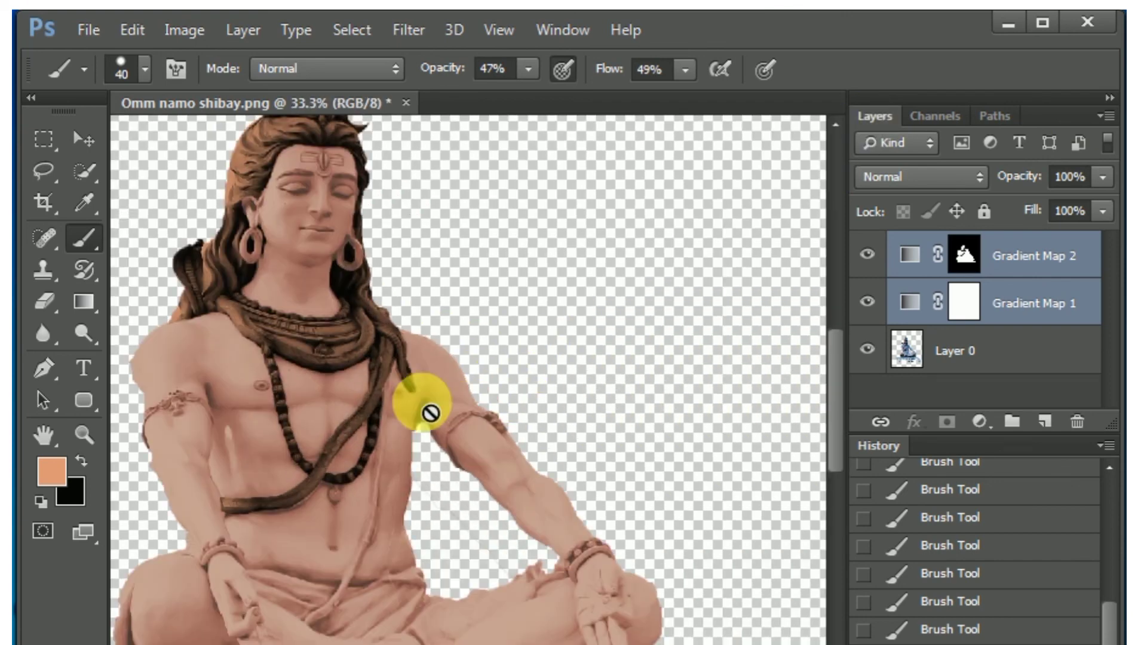
pyautogui.moveTo(493, 389); pyautogui.dragTo(522, 410)
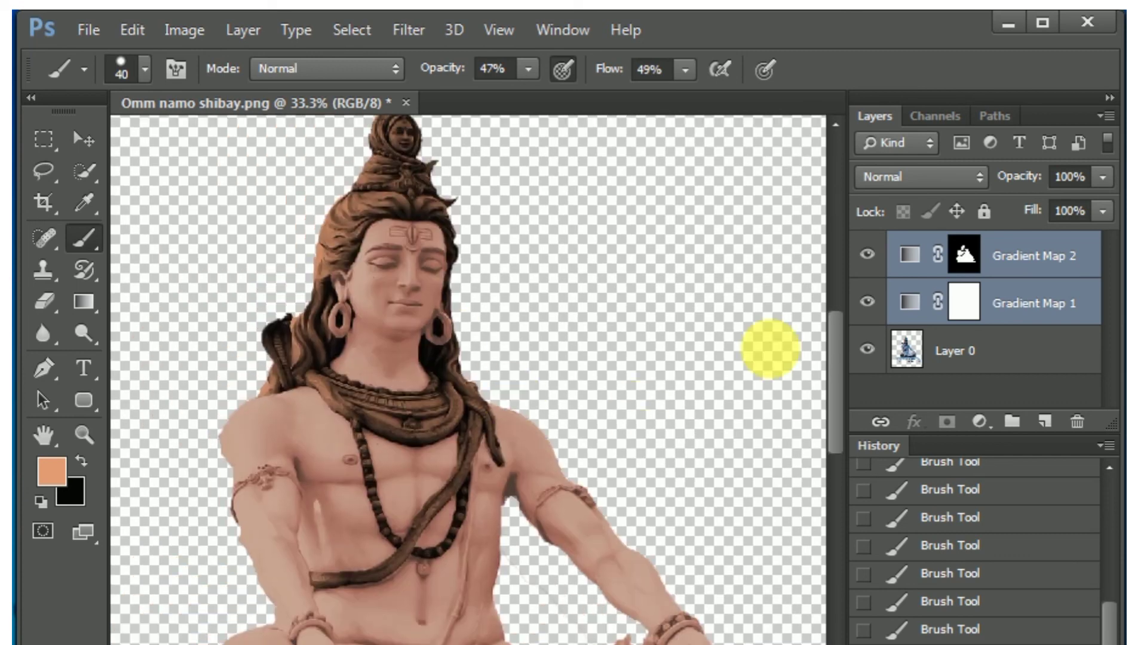
pyautogui.click(868, 255)
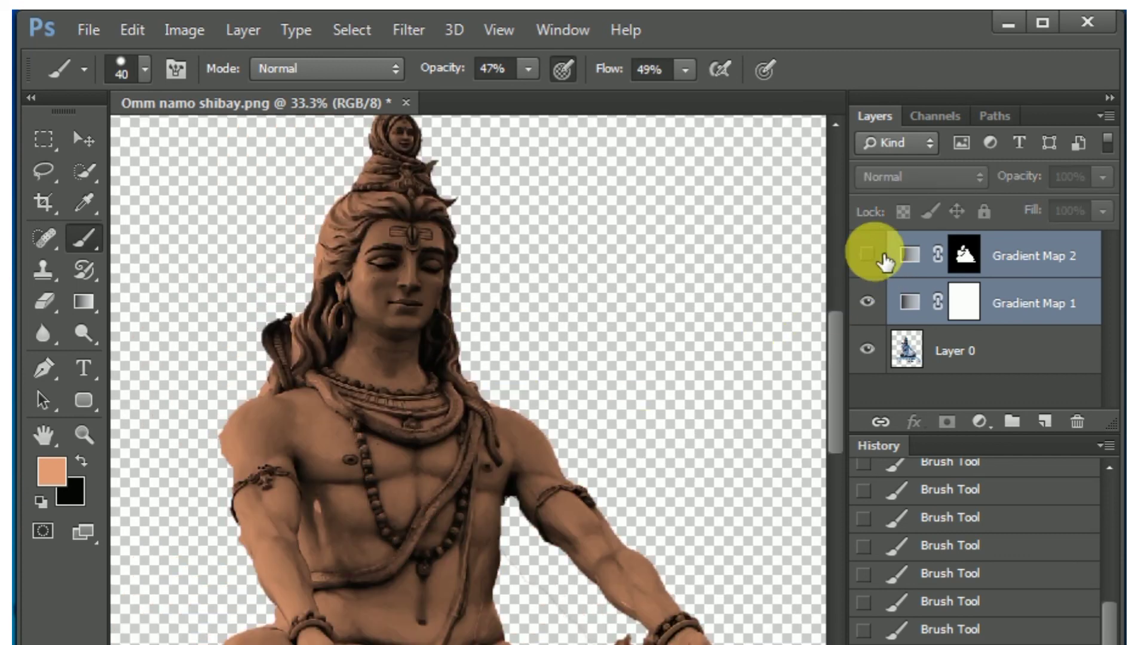
pyautogui.click(867, 255)
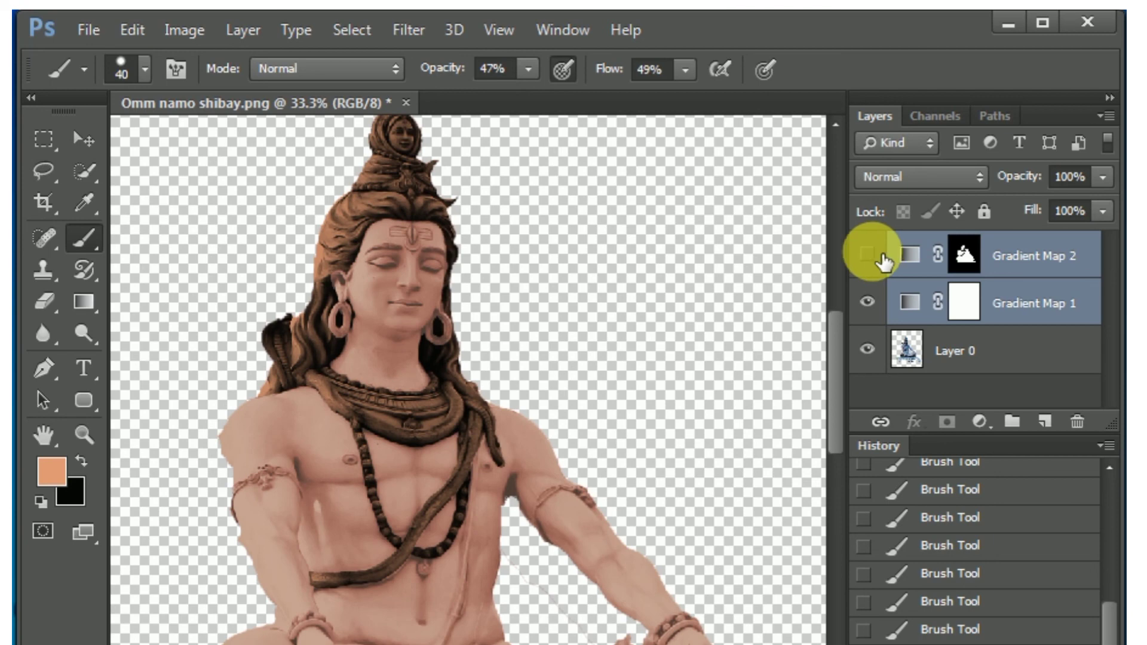
pyautogui.click(883, 260)
pyautogui.click(883, 261)
pyautogui.click(882, 260)
pyautogui.click(883, 260)
pyautogui.click(883, 260)
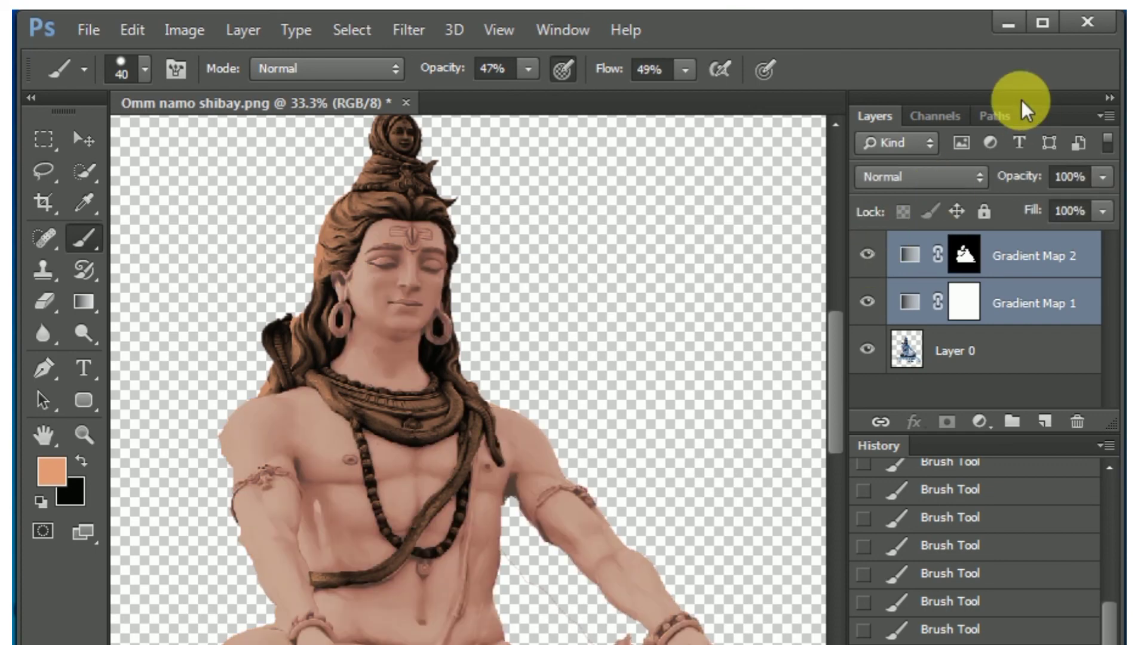